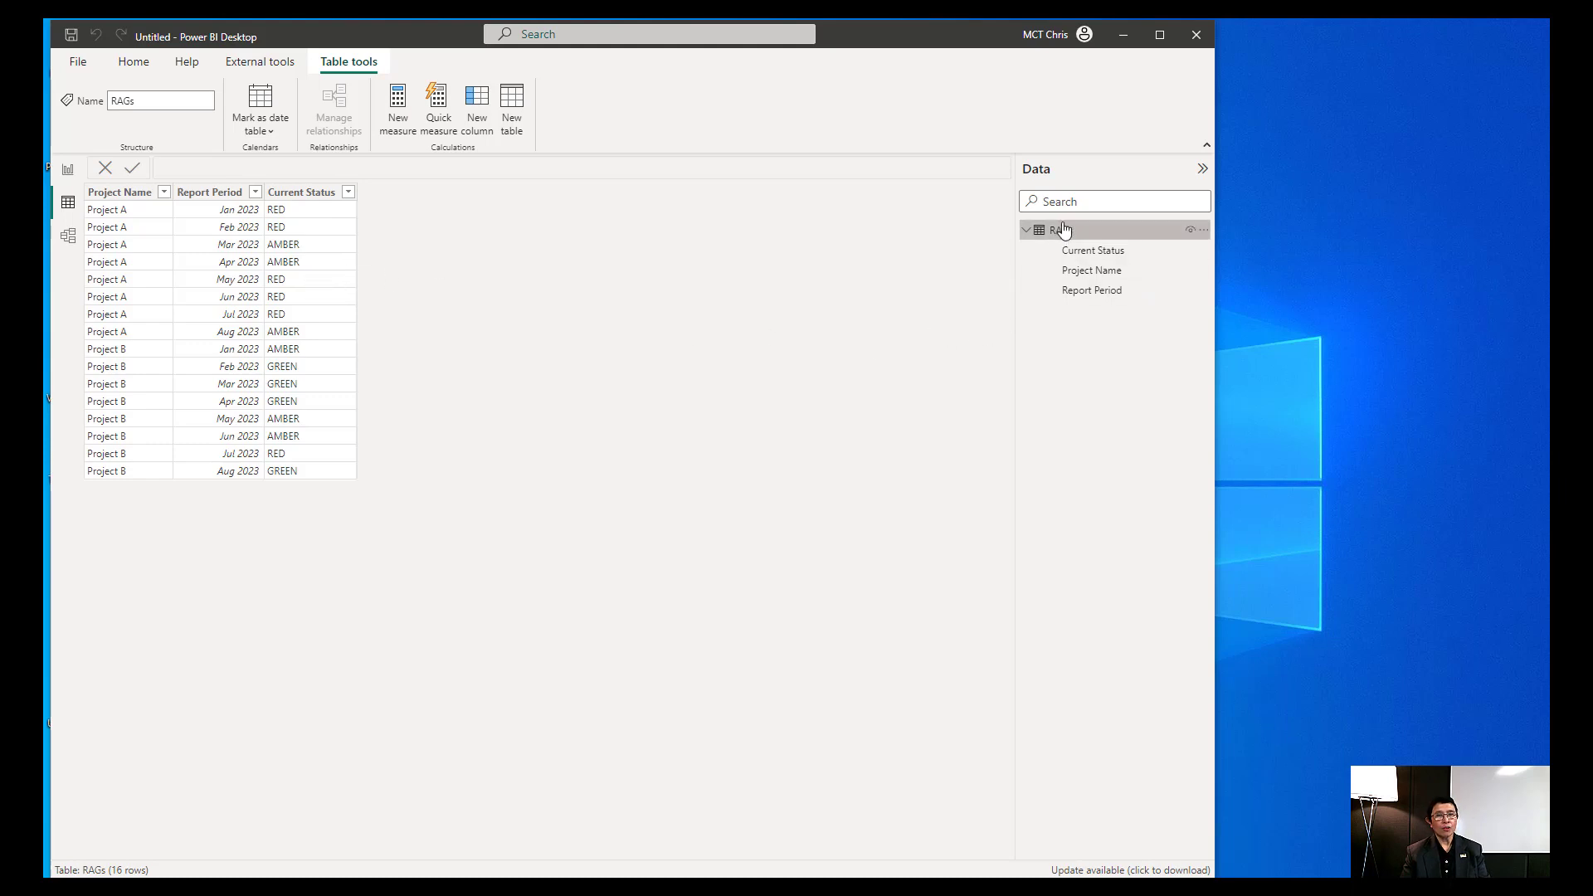
# Step: Add a calculated column to the RAGs table and name it Index in its formula
pyautogui.moveTo(1057, 234)
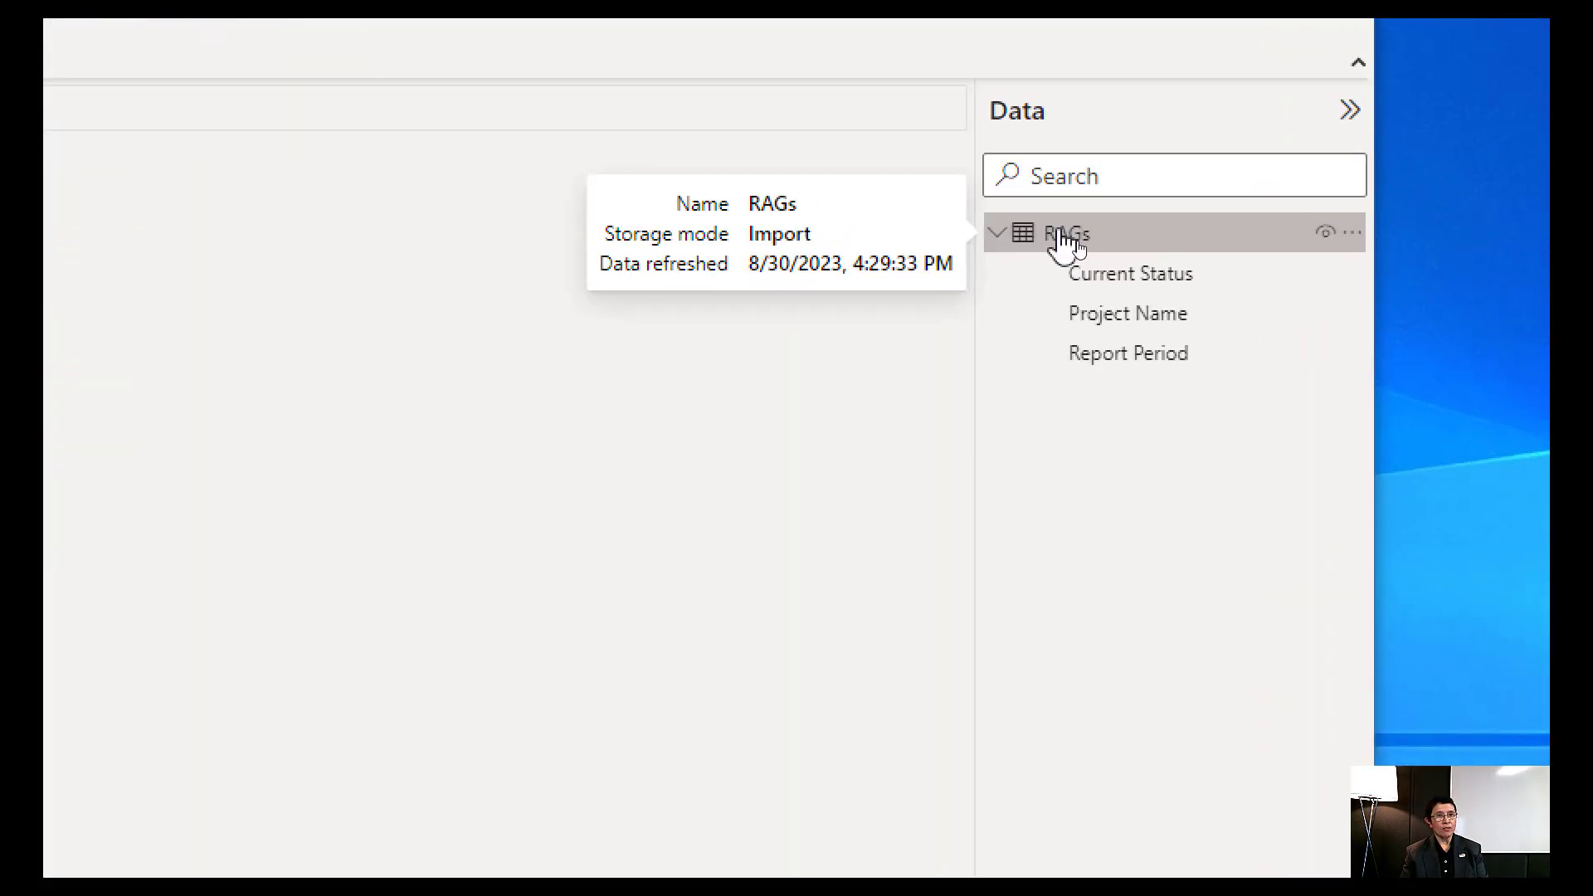
pyautogui.rightClick(1074, 237)
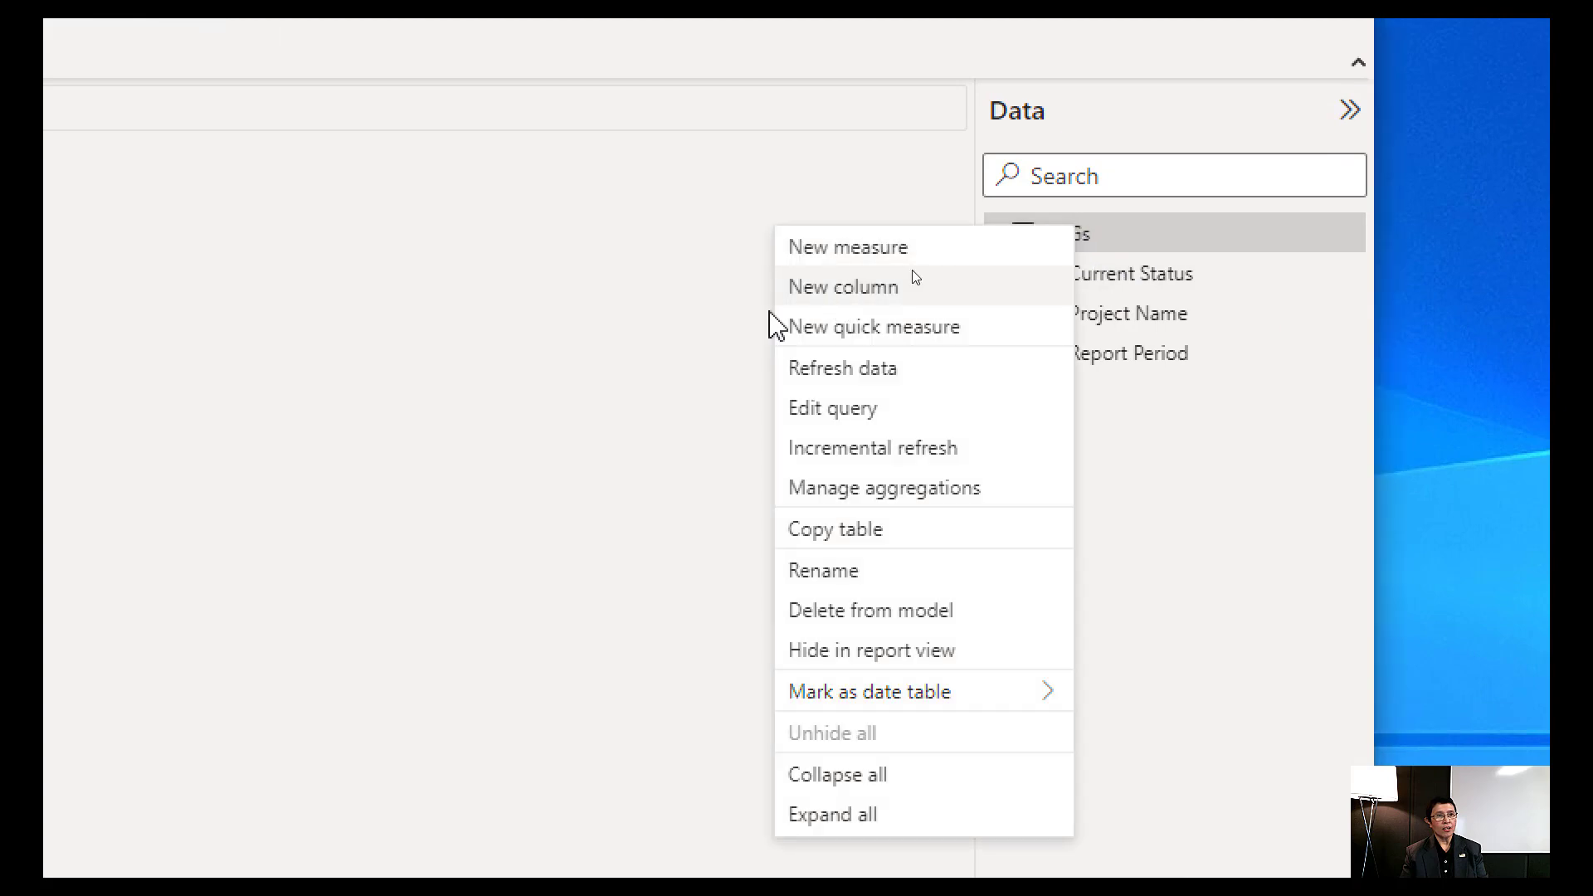
pyautogui.click(872, 288)
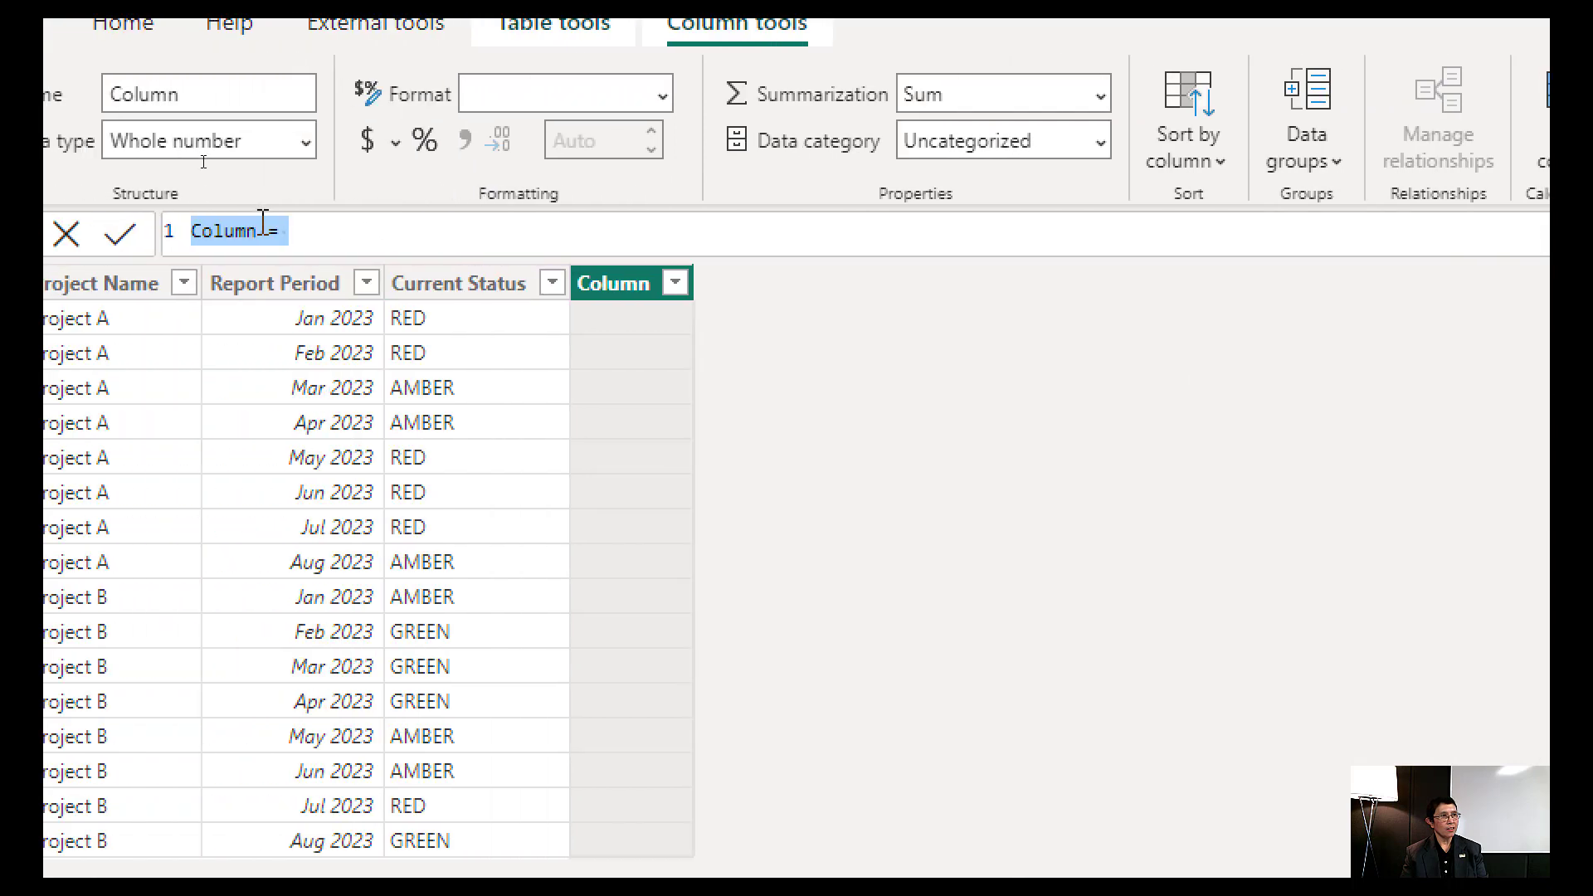
pyautogui.click(378, 230)
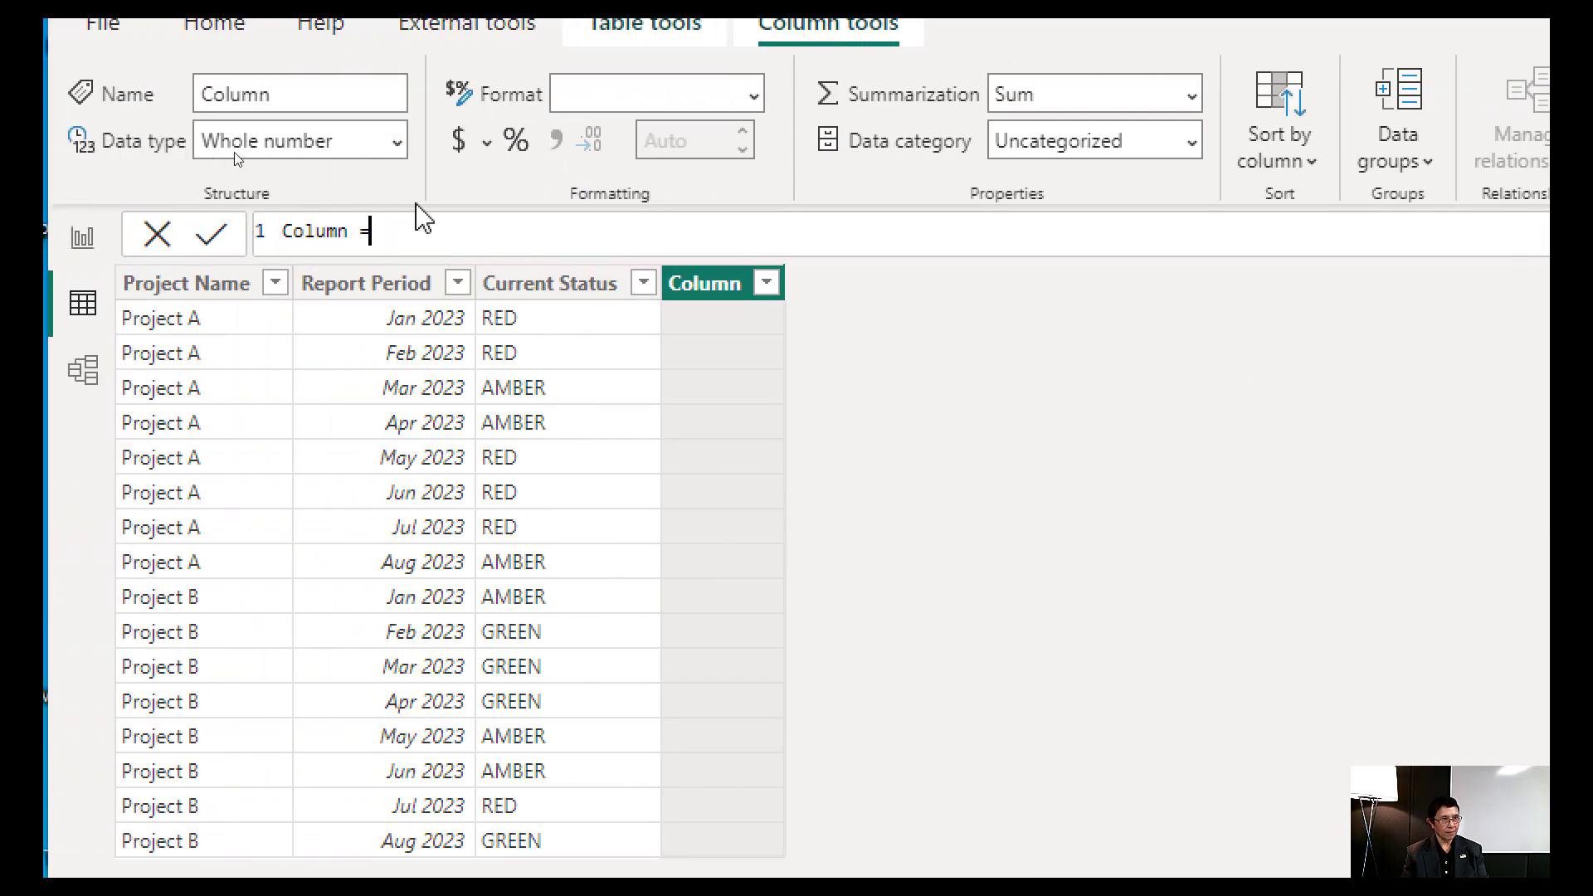
pyautogui.press('Left')
pyautogui.press('Left')
pyautogui.press('BackSpace')
pyautogui.press('BackSpace')
pyautogui.press('BackSpace')
pyautogui.press('BackSpace')
pyautogui.press('BackSpace')
pyautogui.press('BackSpace')
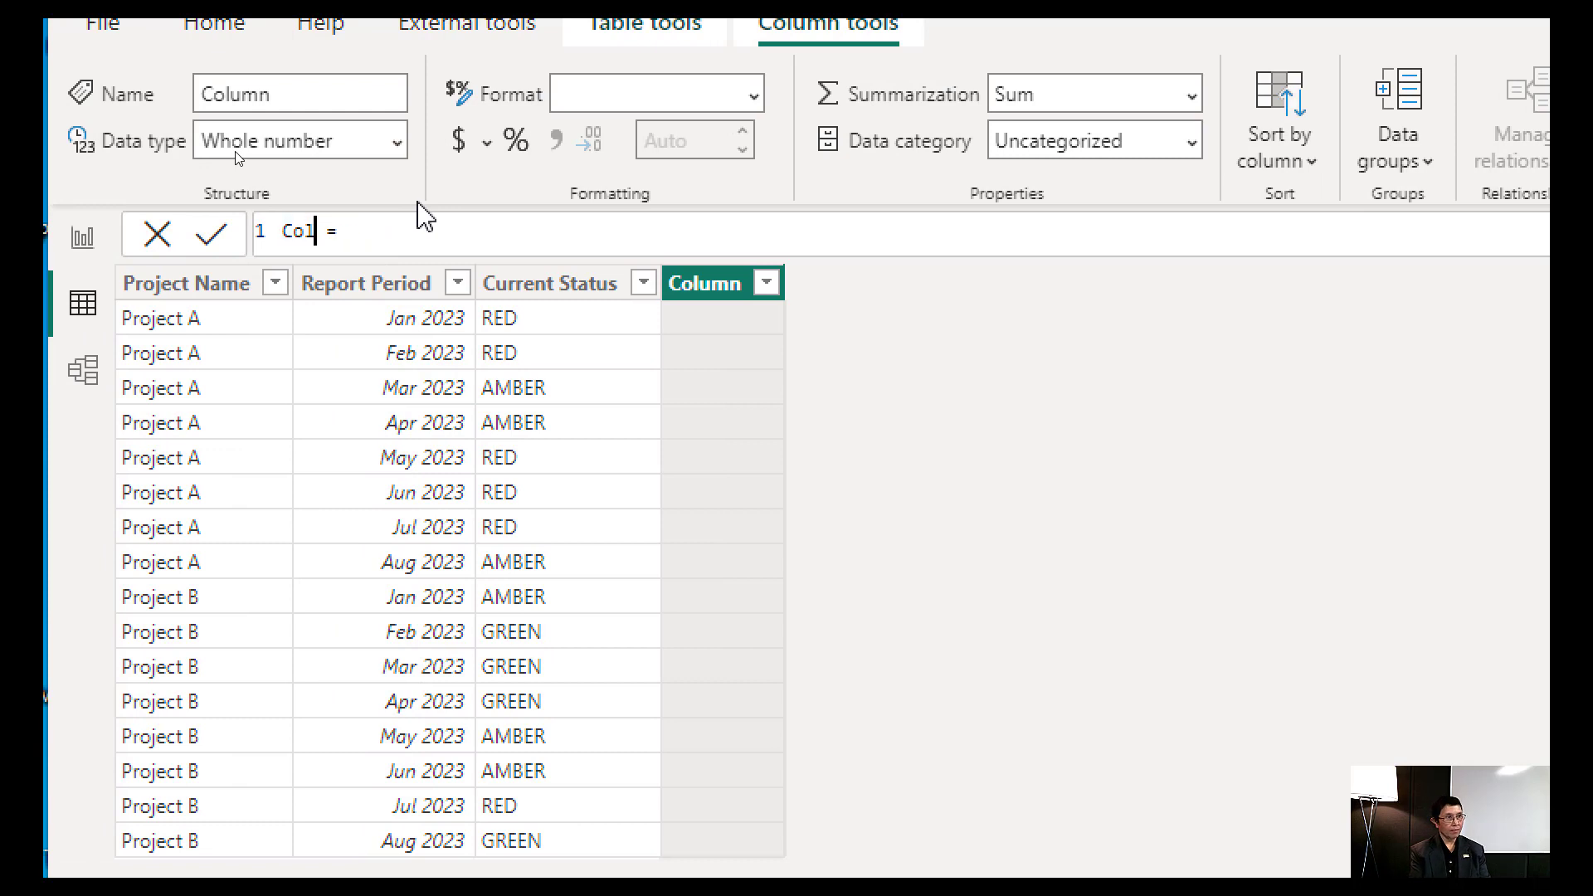
pyautogui.write('Index')
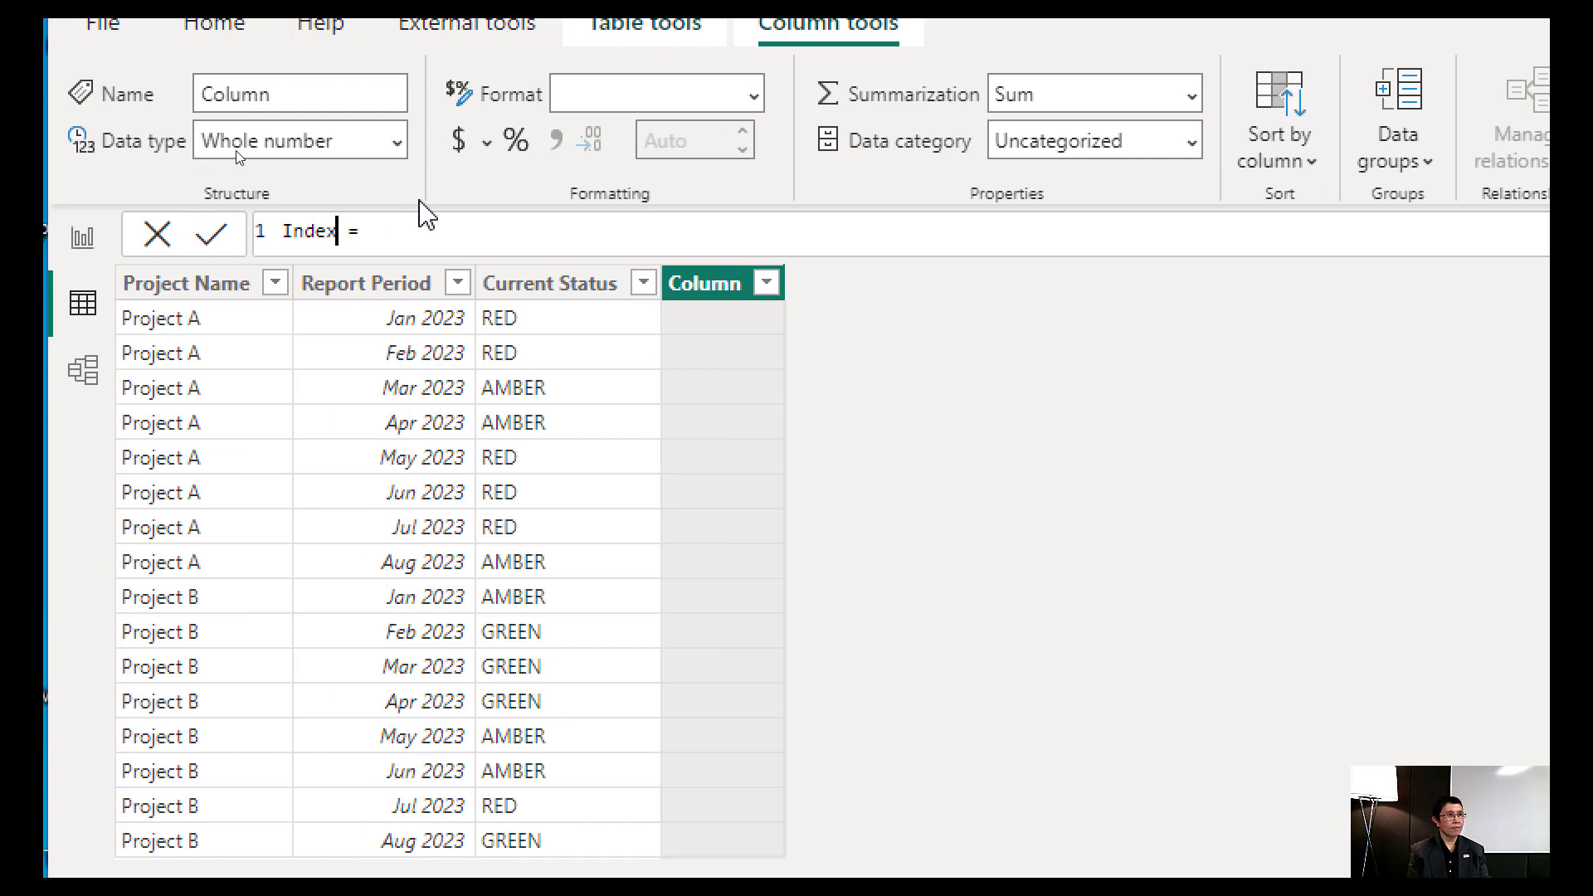
# Step: Begin the Index column's expression with the RANKX function
pyautogui.press('Right')
pyautogui.press('Right')
pyautogui.press('Right')
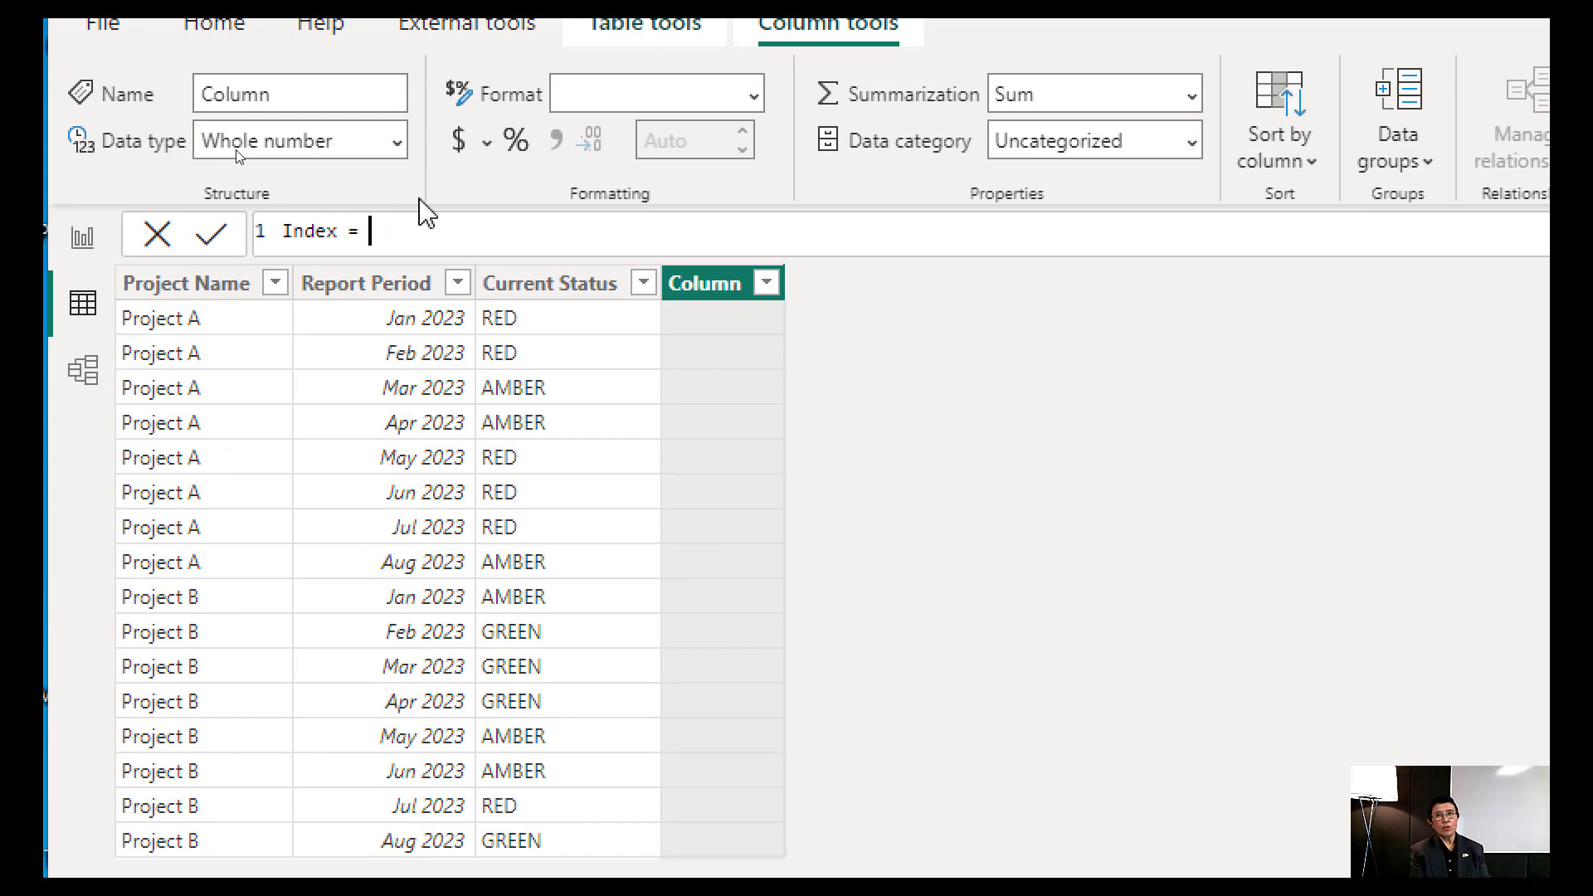
pyautogui.write('ran')
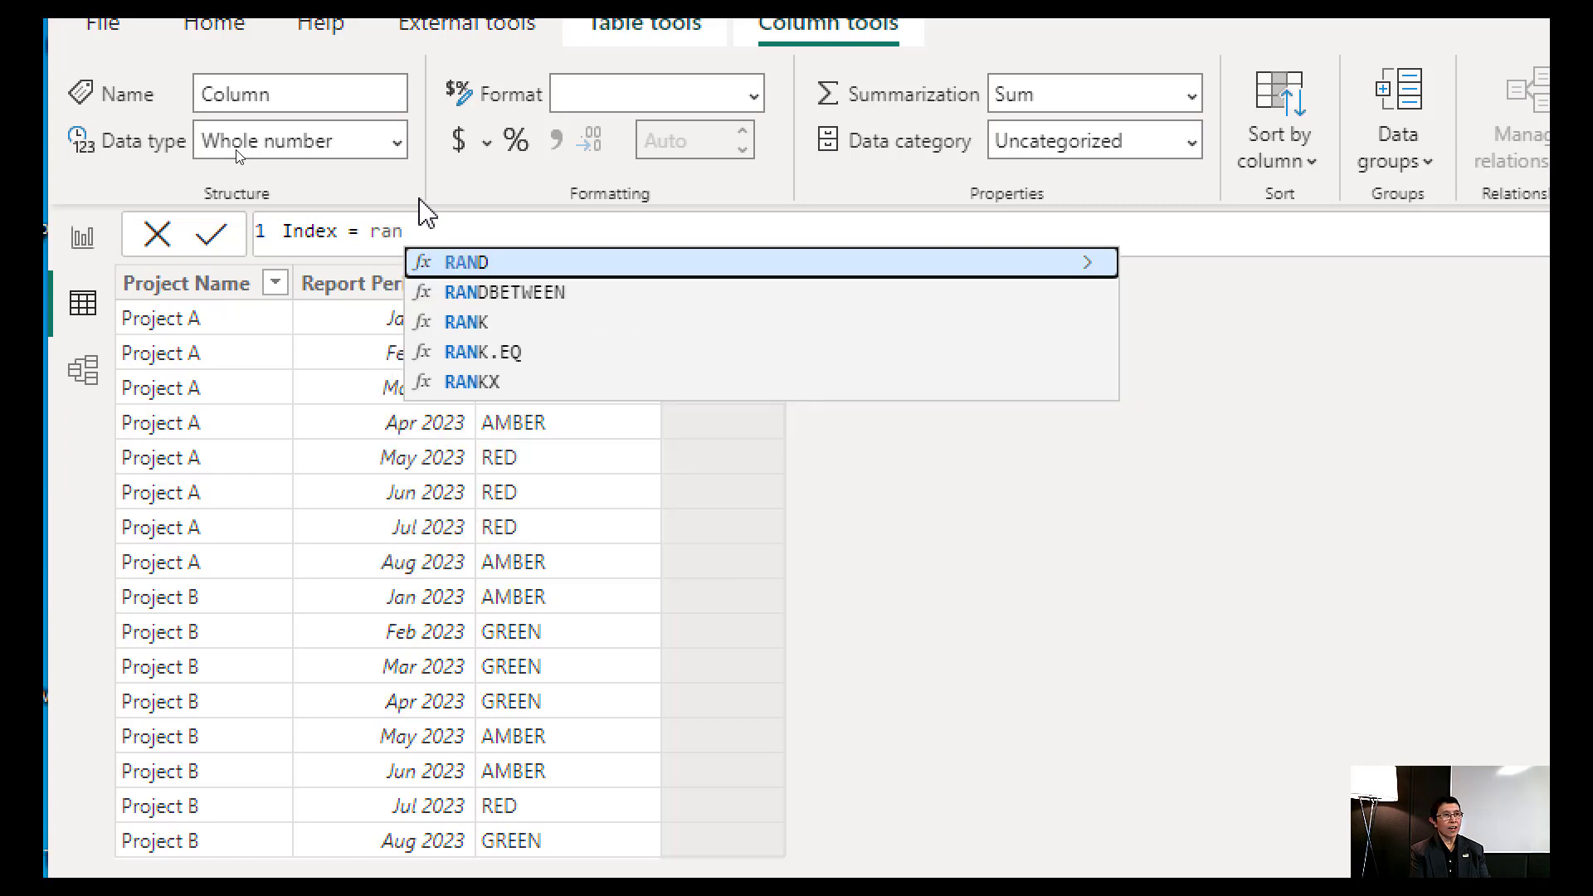
pyautogui.press('Down')
pyautogui.press('Down')
pyautogui.press('Down')
pyautogui.press('Down')
pyautogui.press('Tab')
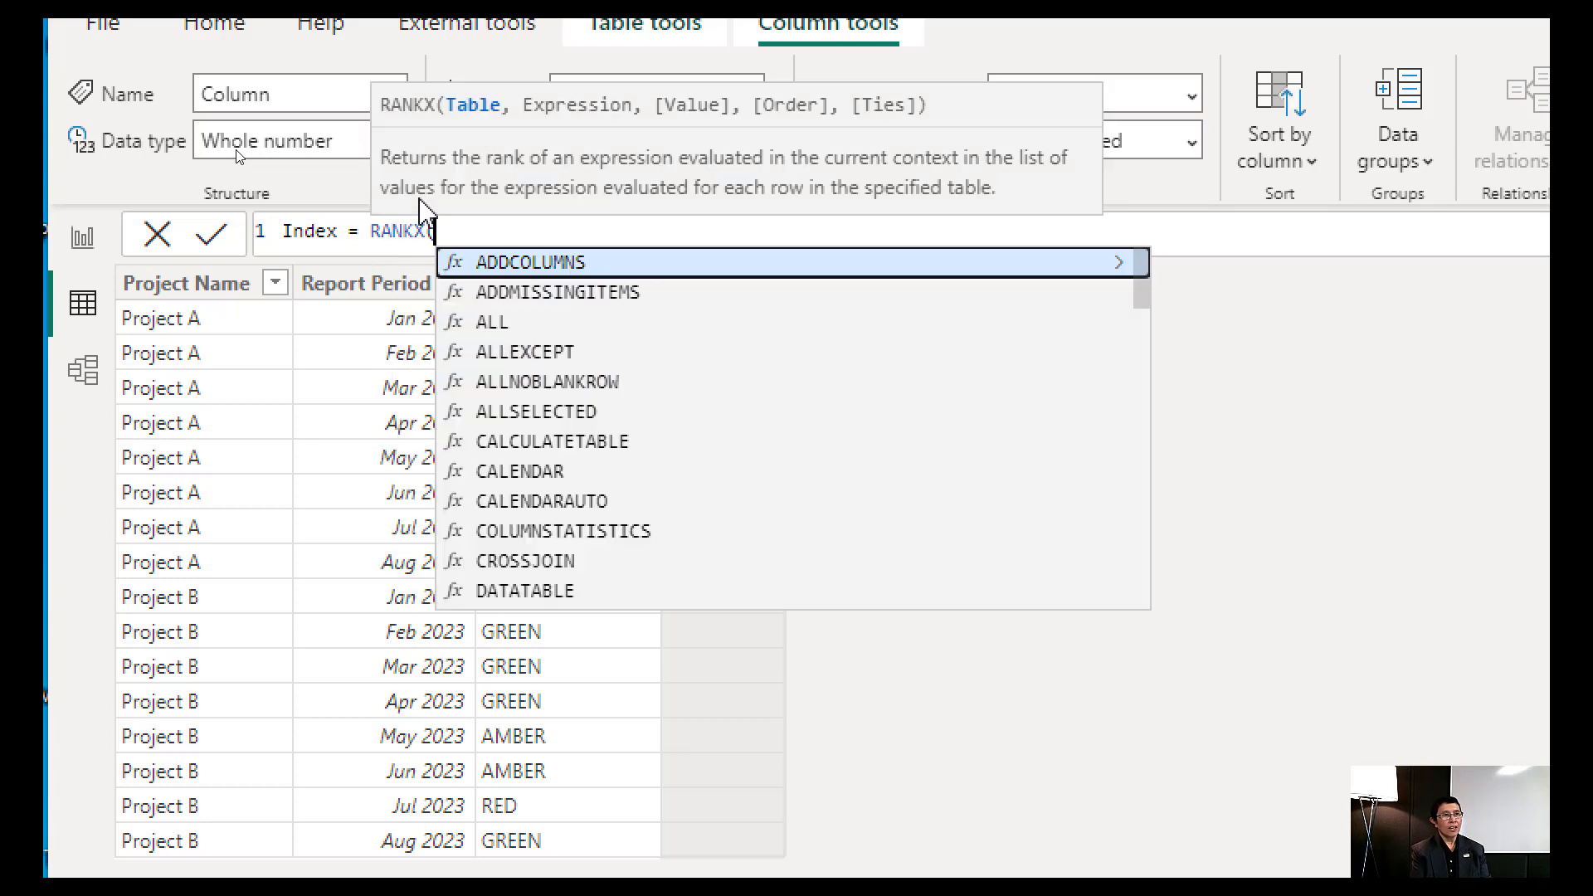
# Step: Use ALL as RANKX's table argument, with RAGs[Project Name] as its first column
pyautogui.write('a')
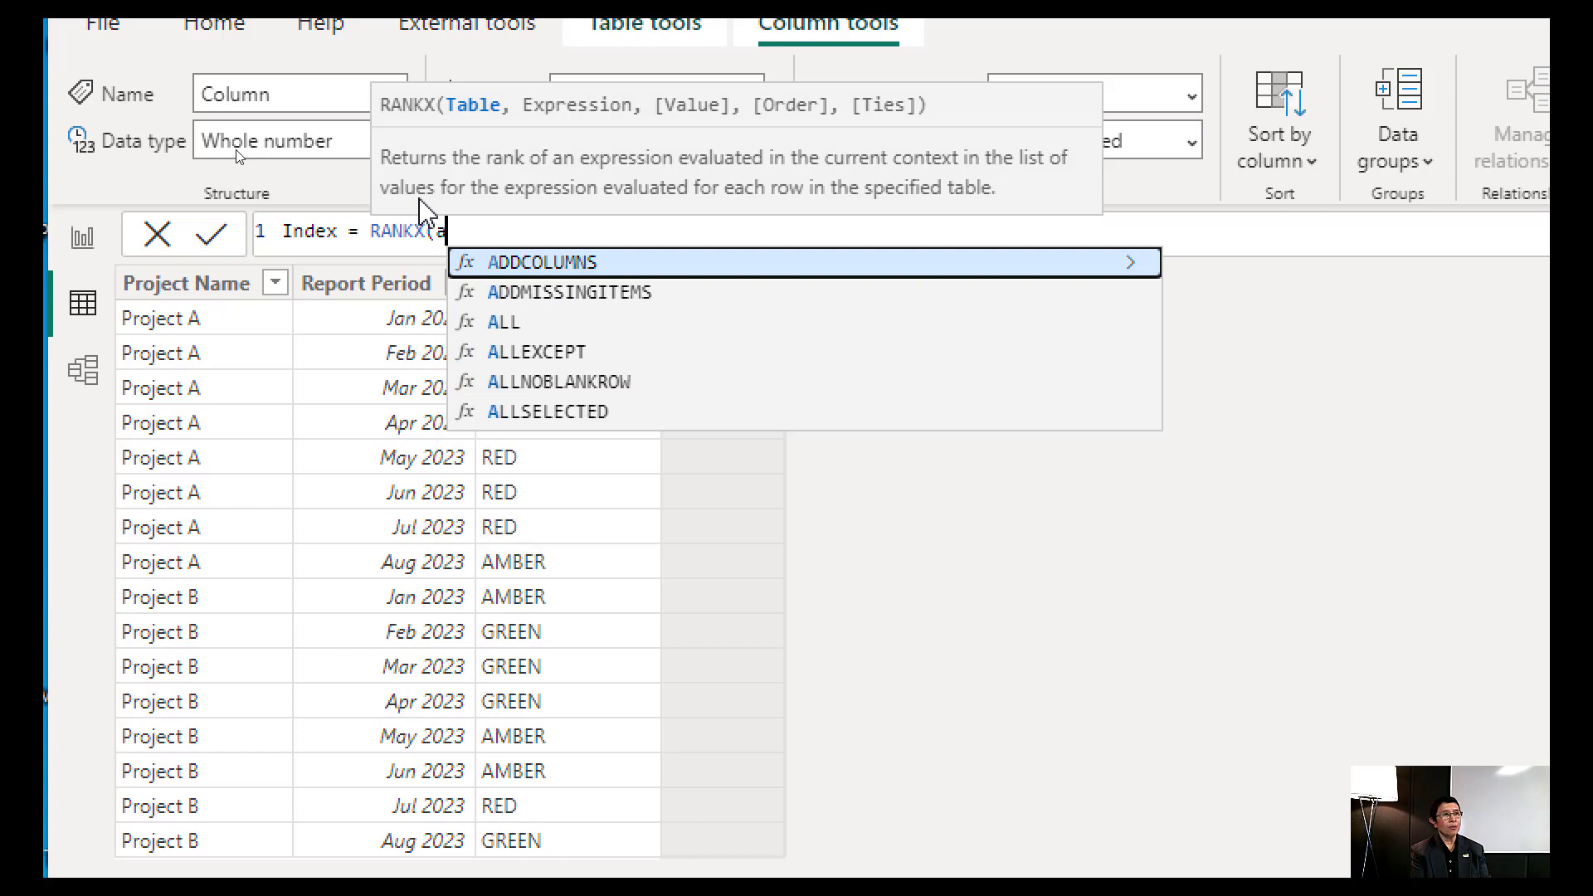
pyautogui.write('ll')
pyautogui.press('Tab')
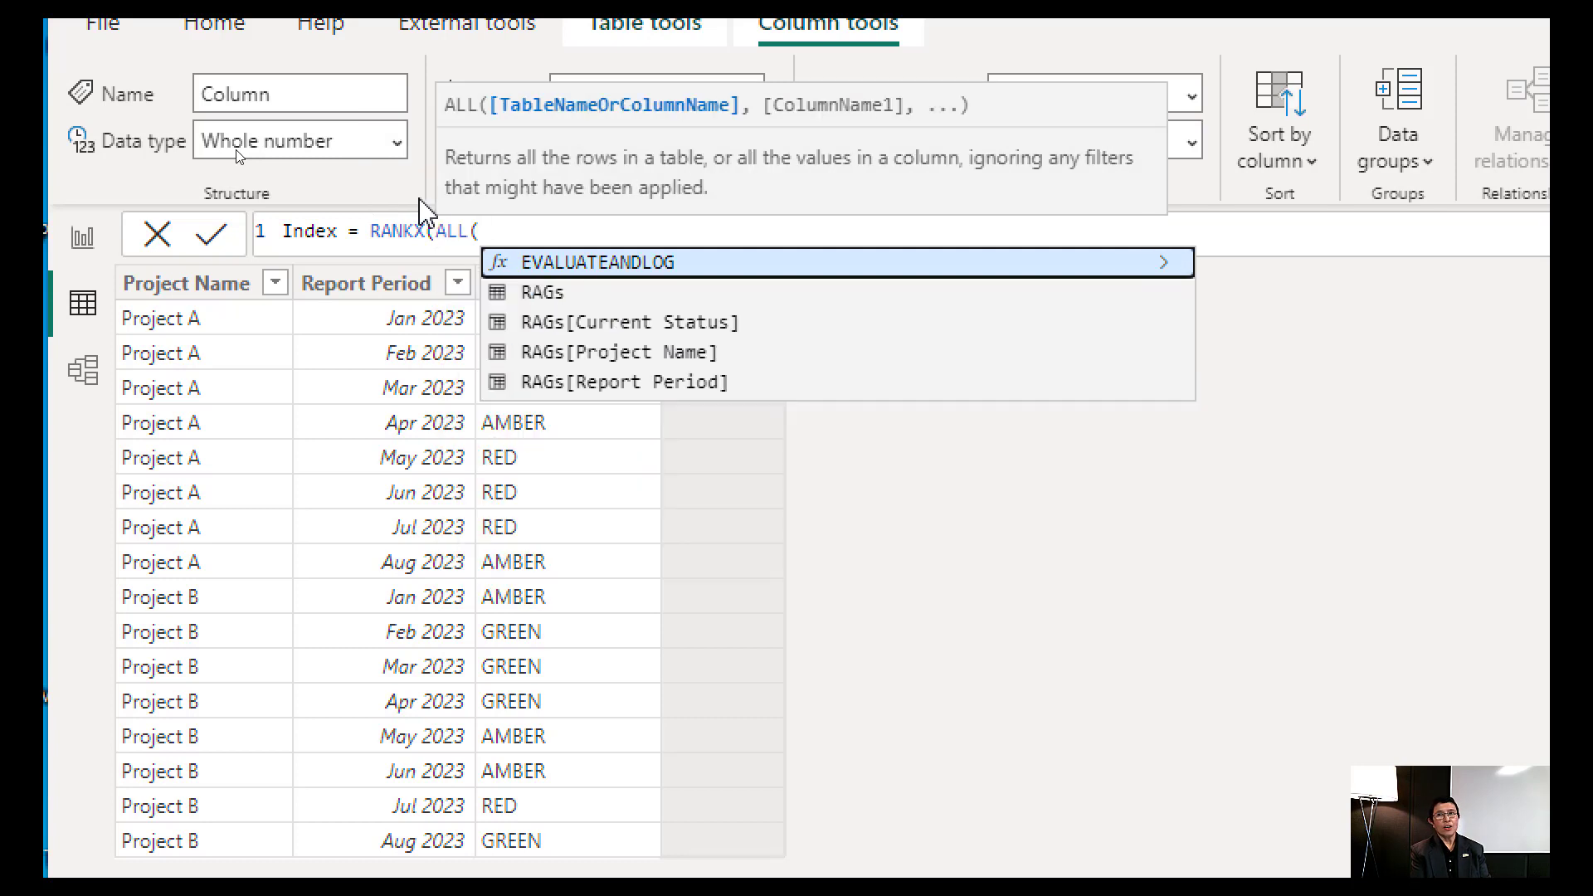
pyautogui.write('ra')
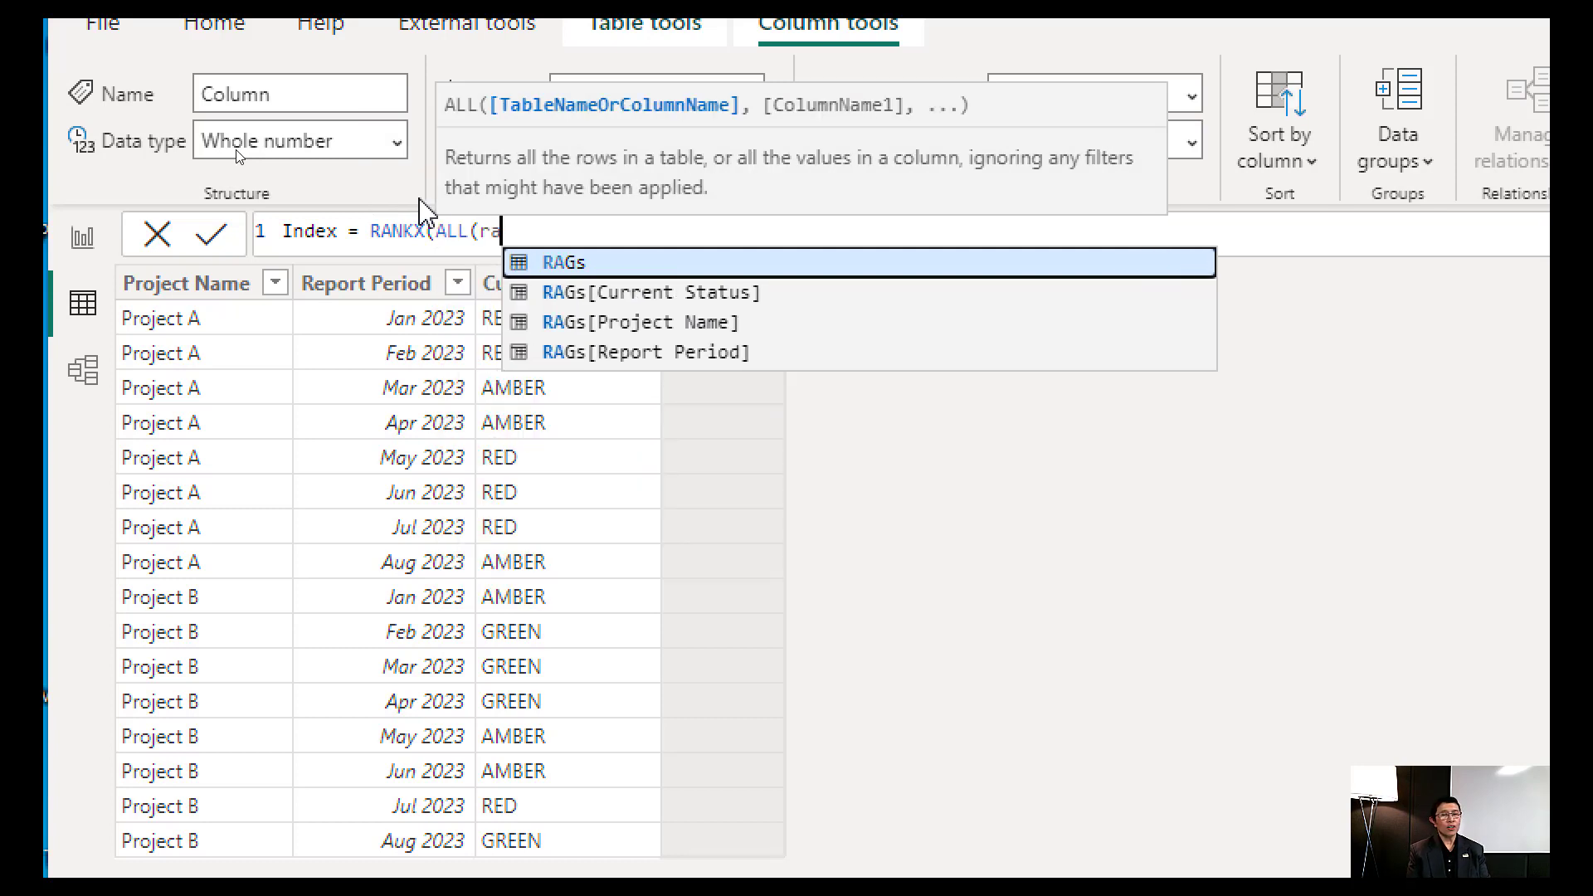
pyautogui.press('Down')
pyautogui.press('Down')
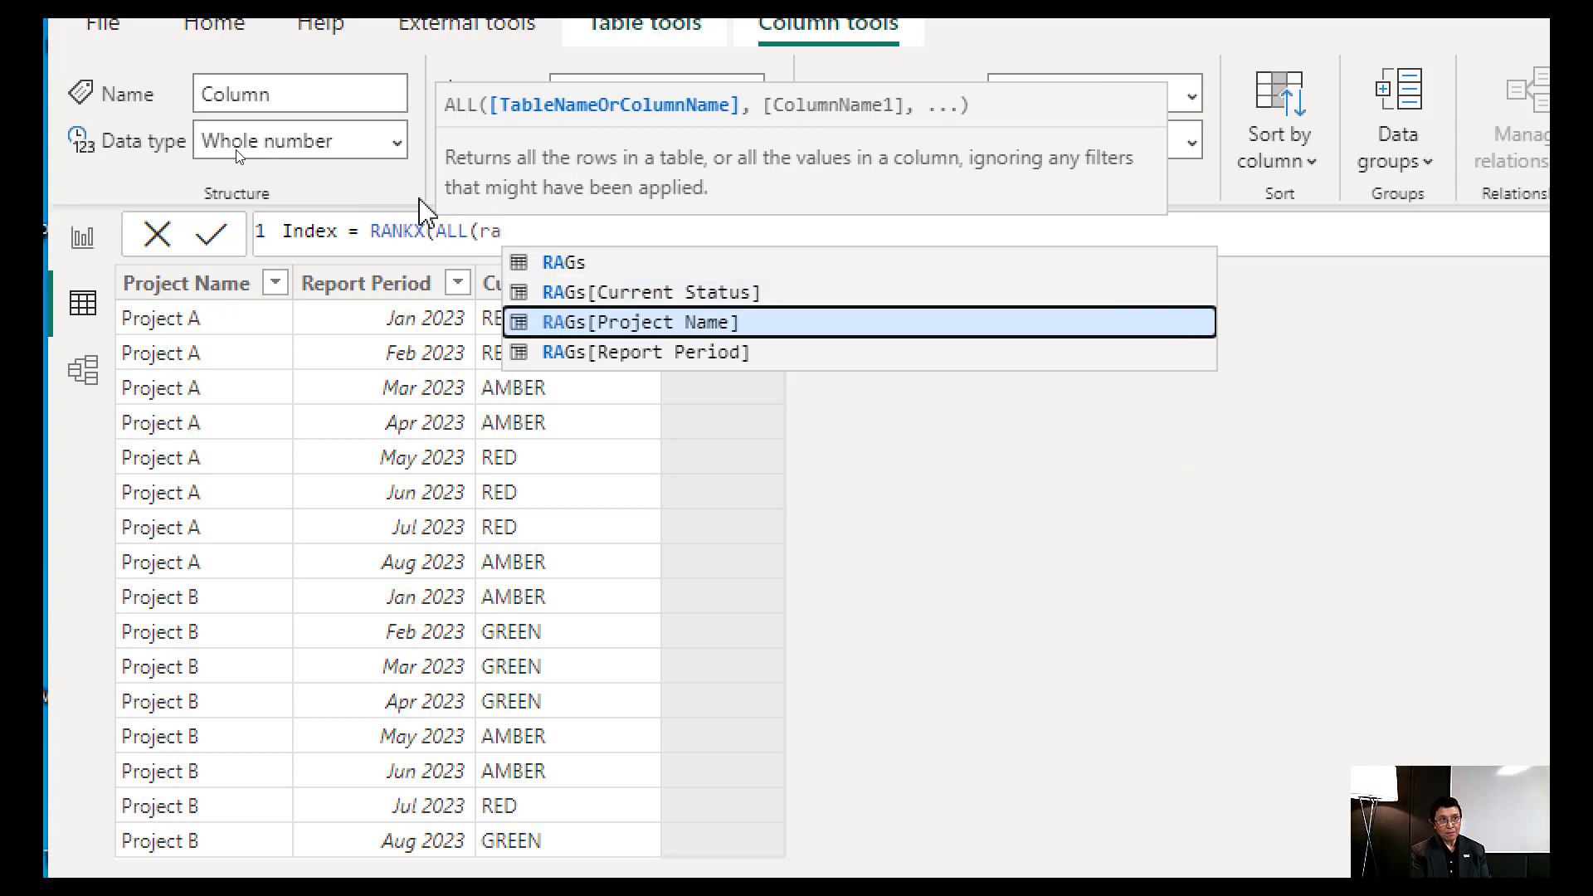
pyautogui.press('Tab')
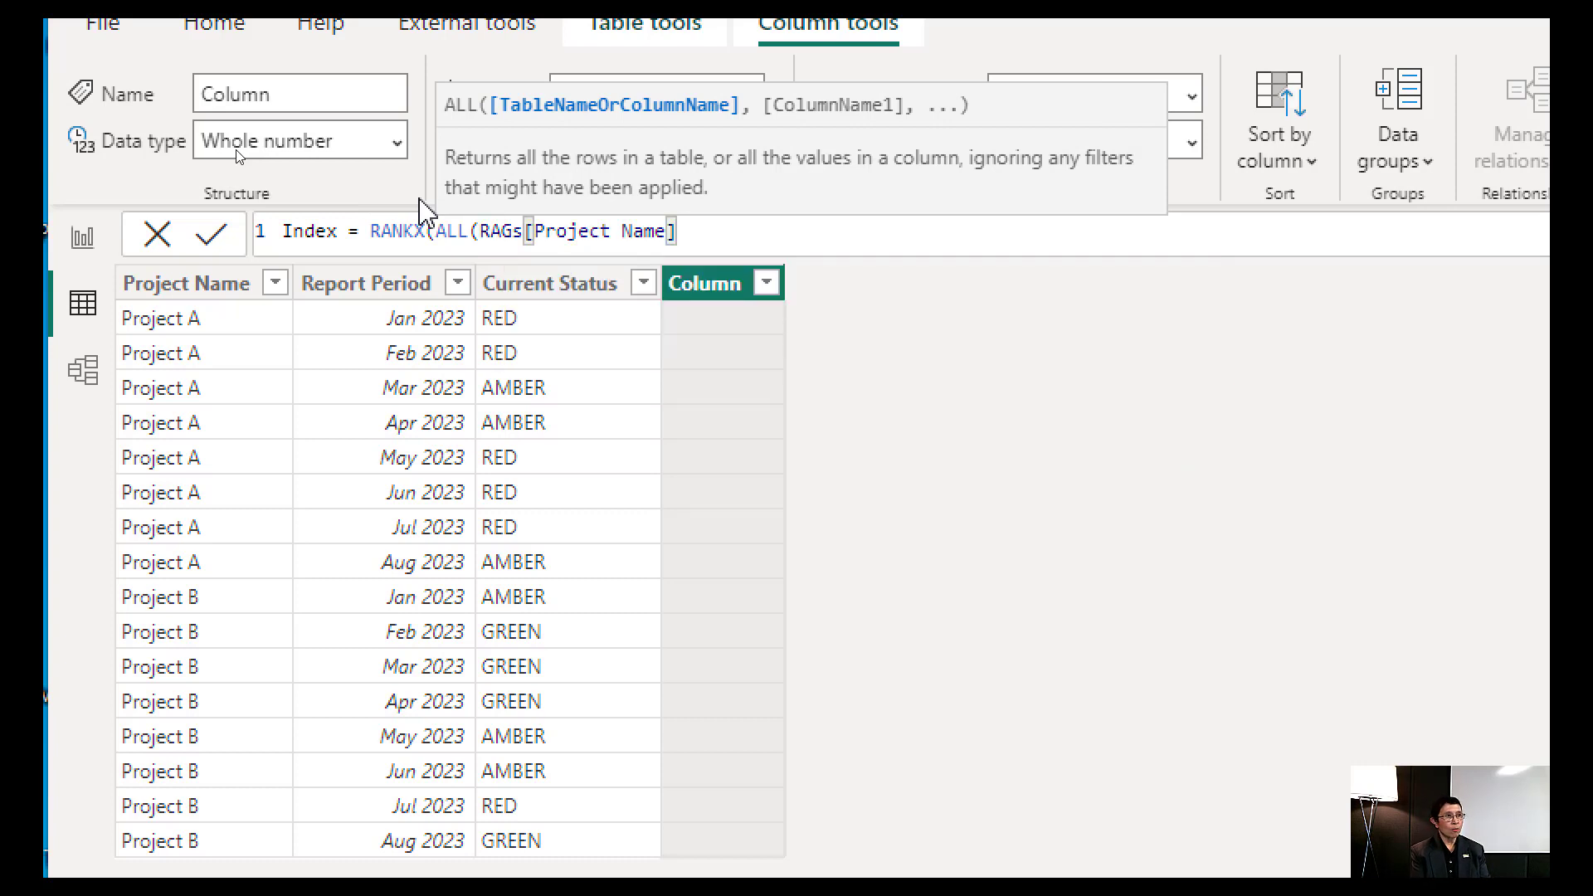
# Step: Add RAGs[Report Period] as the second column inside ALL and close that function
pyautogui.write(',')
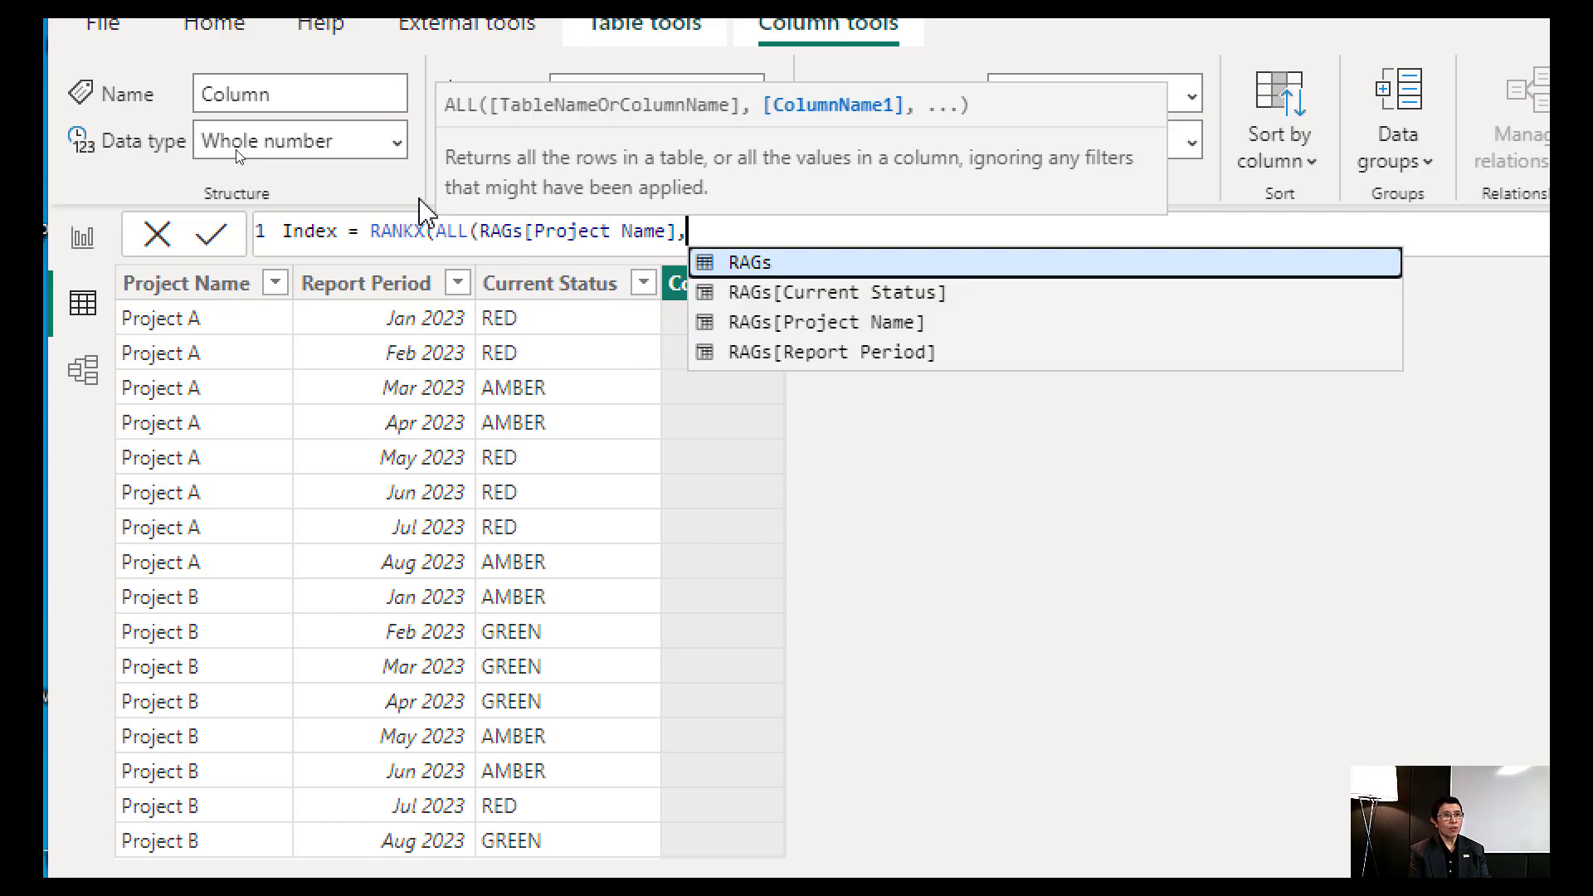
pyautogui.press('Down')
pyautogui.press('Down')
pyautogui.press('Down')
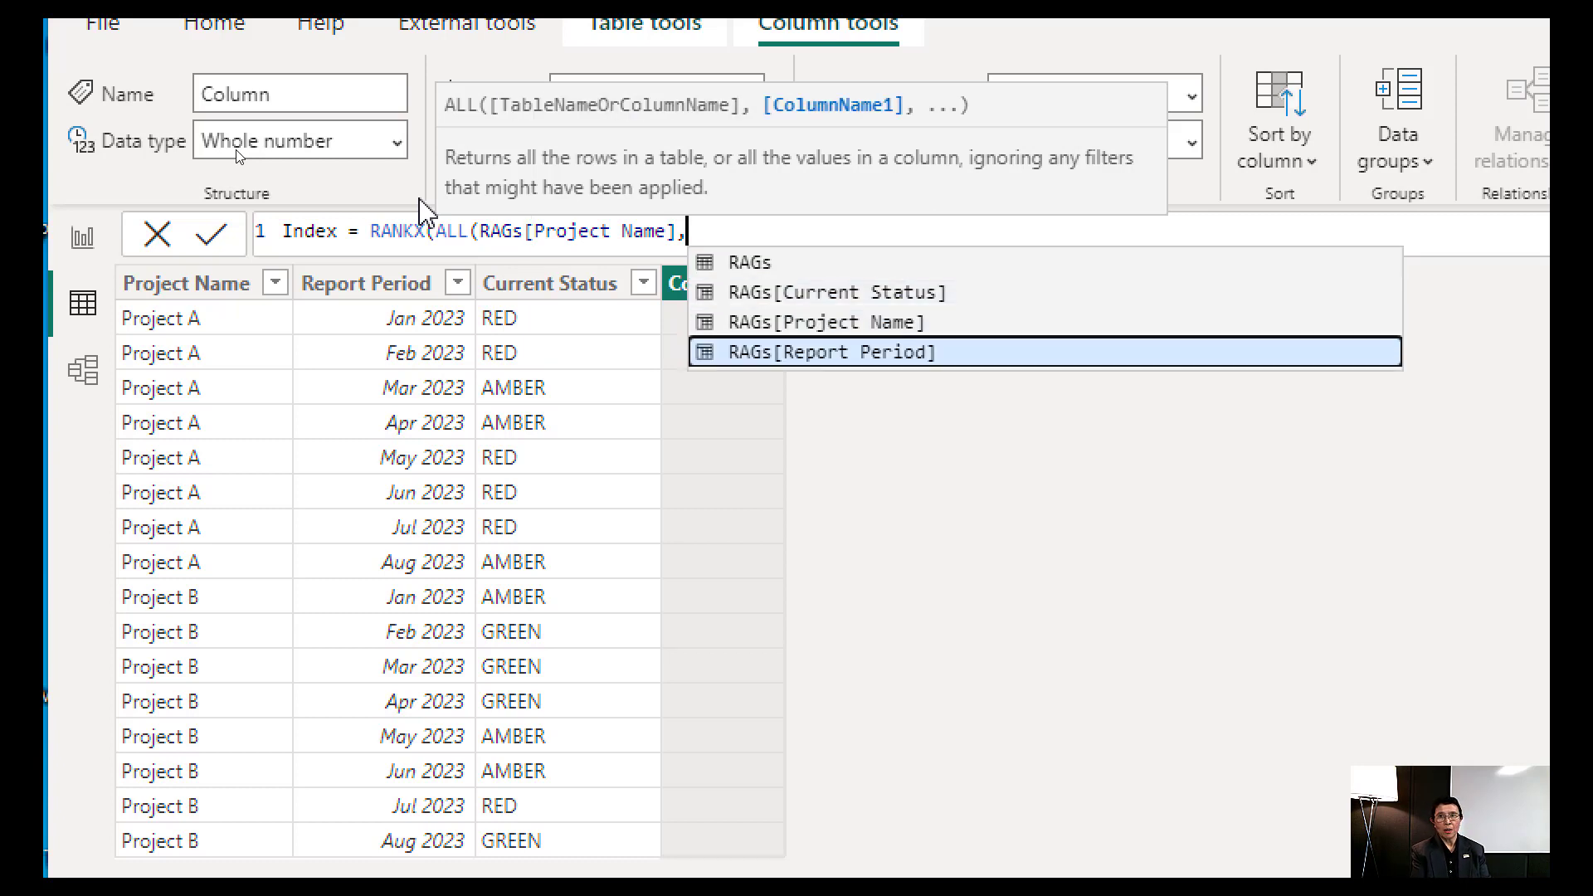
pyautogui.press('Tab')
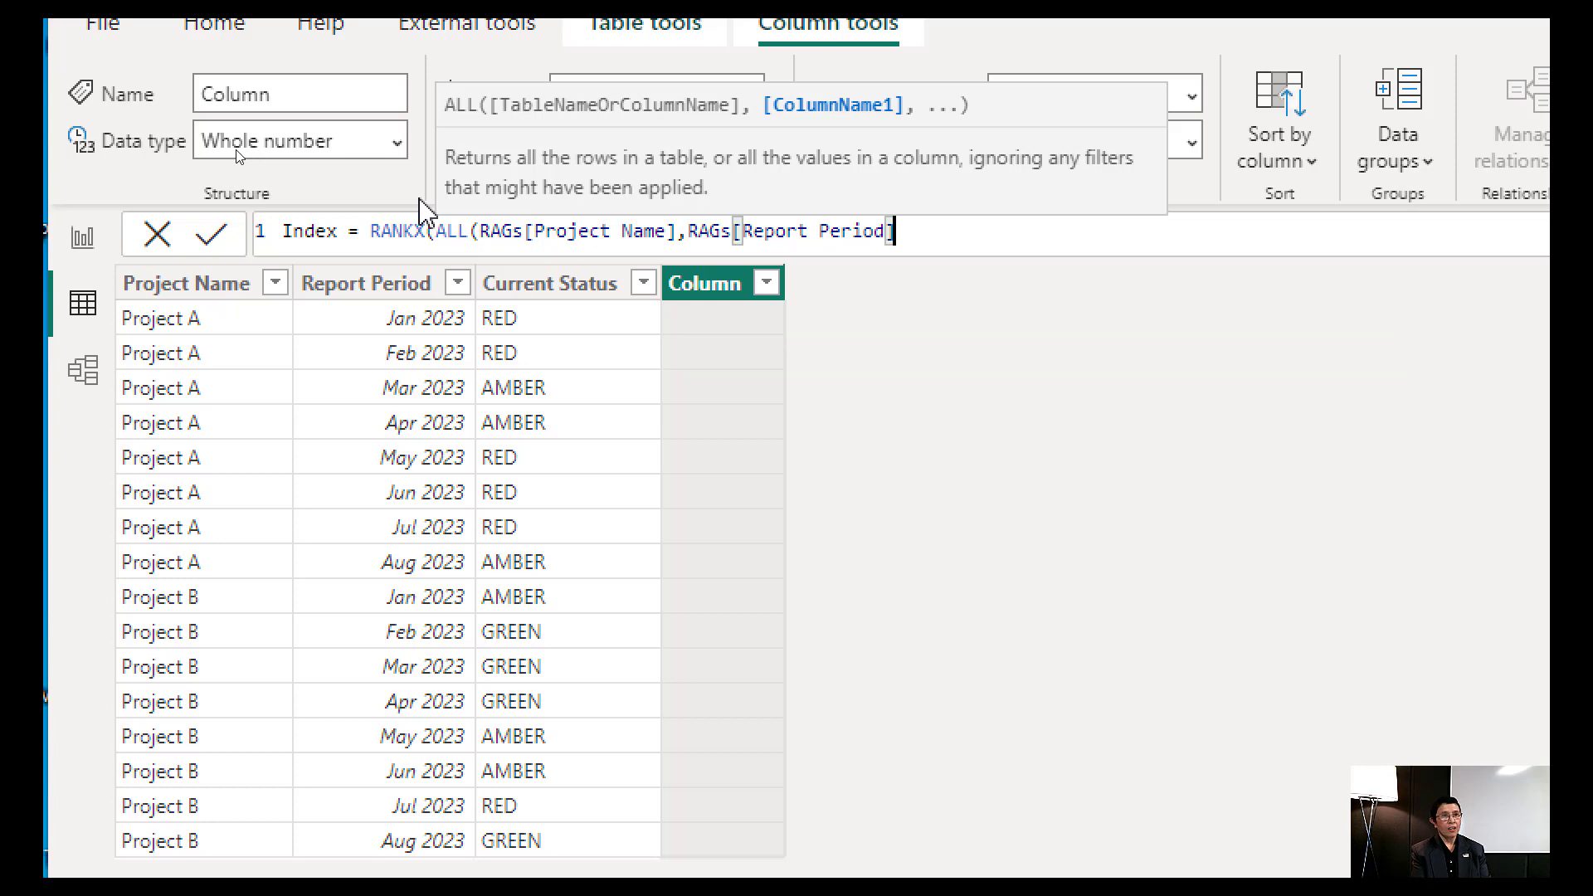
pyautogui.write(')')
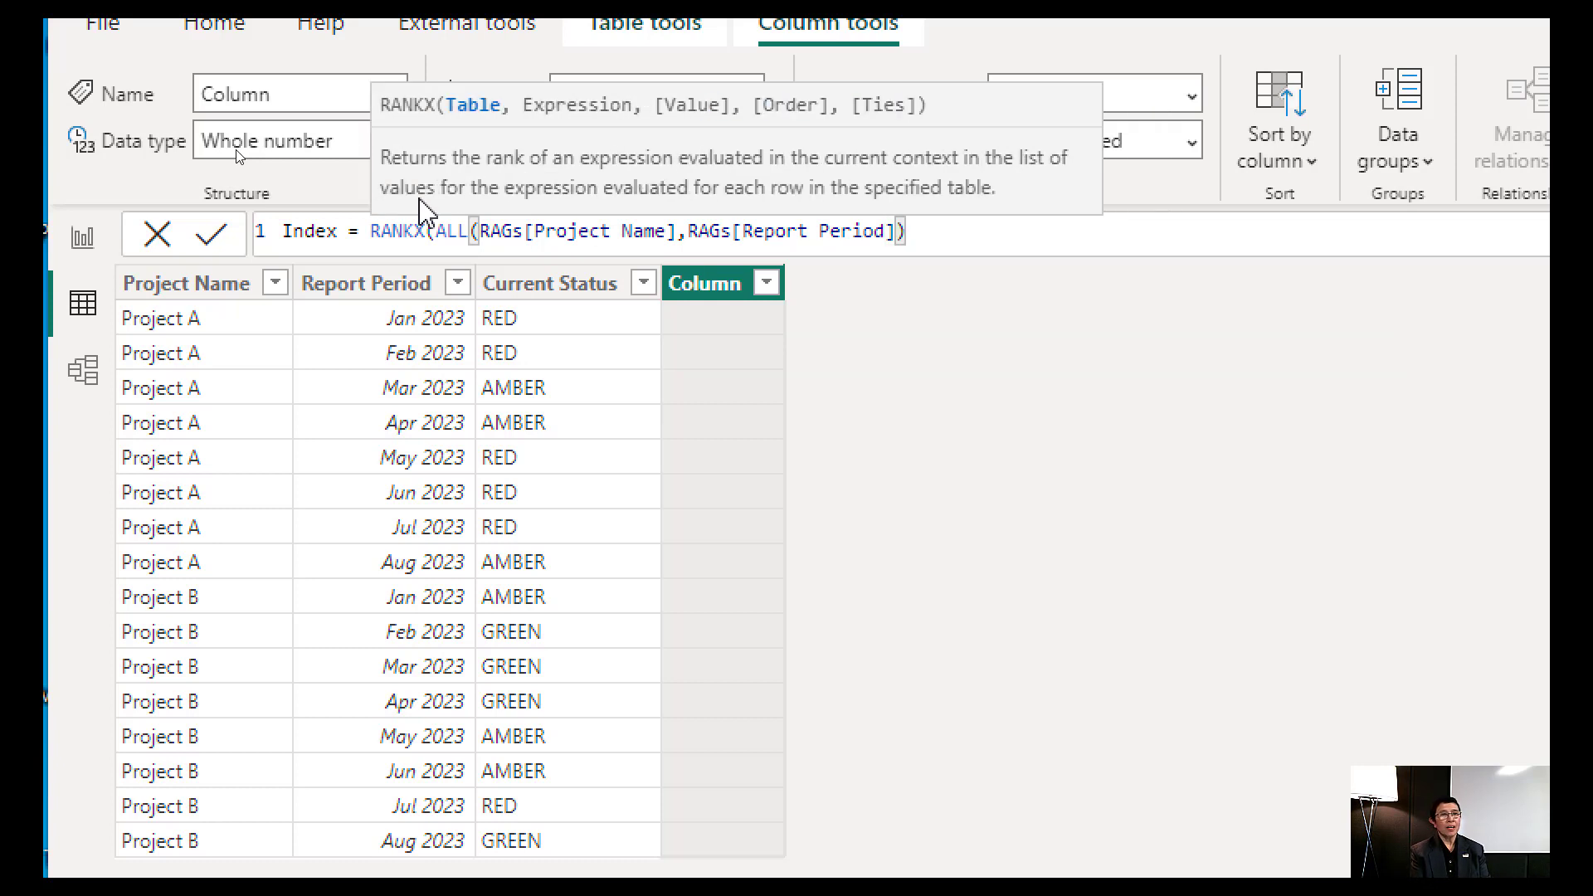
# Step: Set RANKX's expression argument to RAGs[Report Period]
pyautogui.write(',')
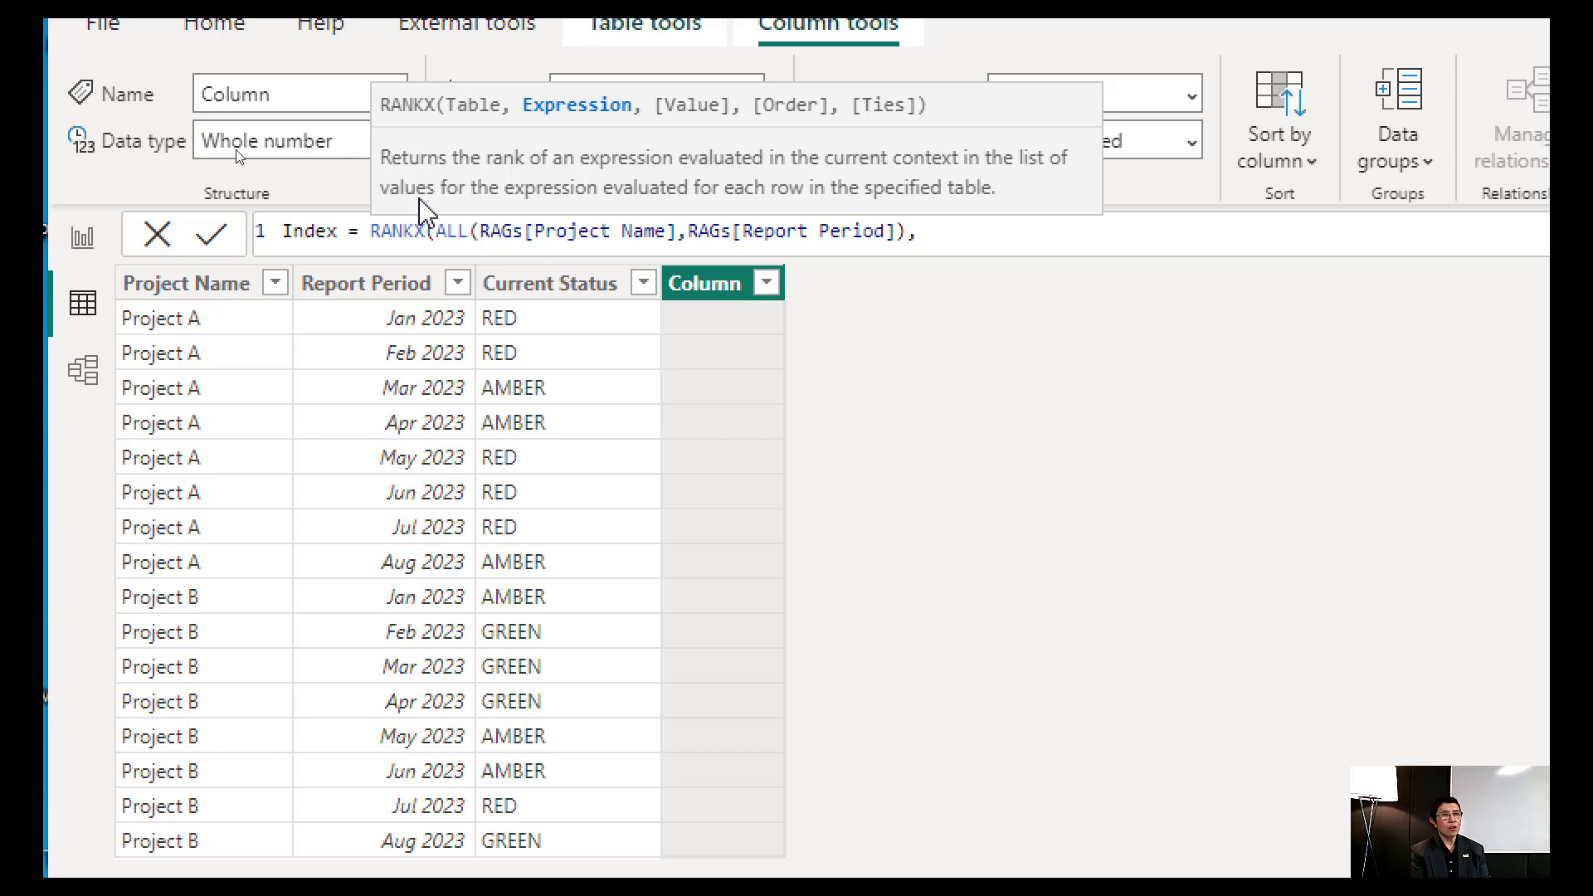
pyautogui.write('per')
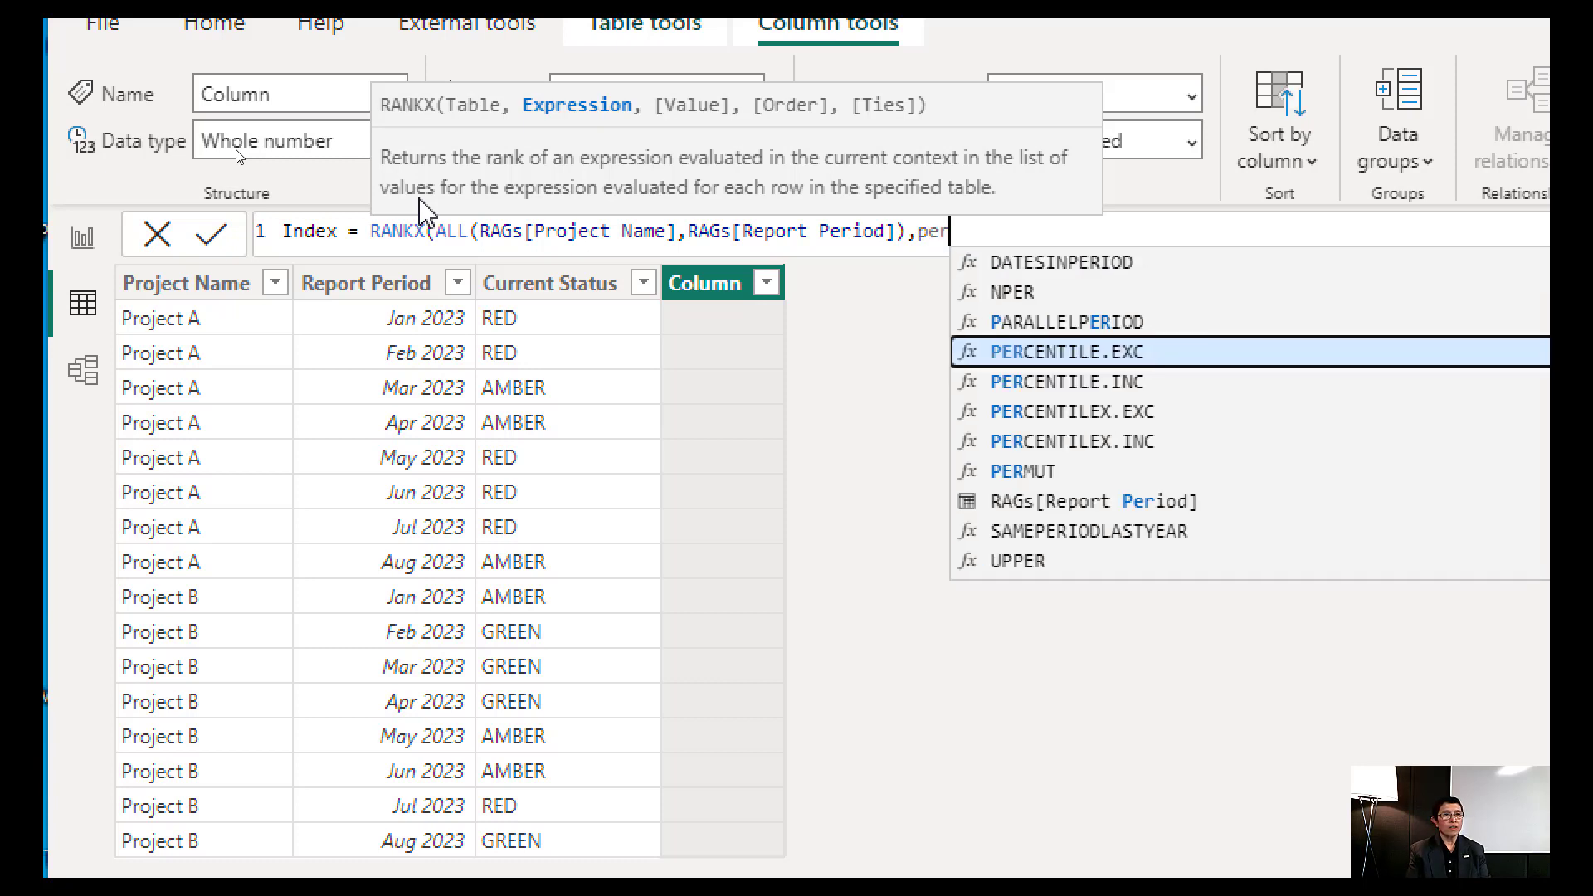
pyautogui.press('Down')
pyautogui.press('Down')
pyautogui.press('Down')
pyautogui.press('Down')
pyautogui.press('Down')
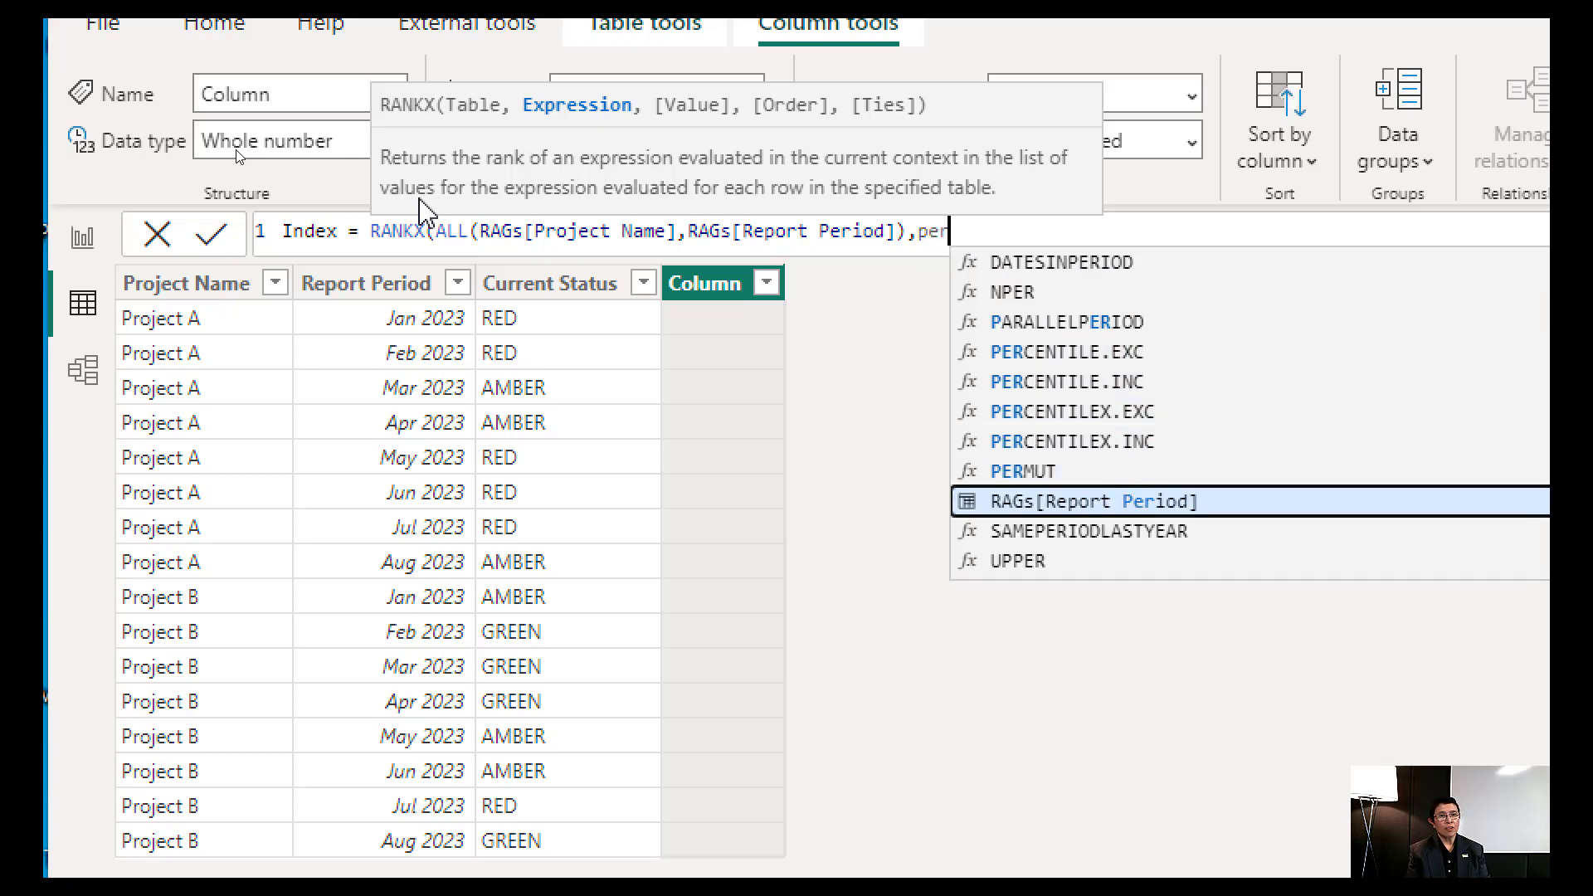
pyautogui.press('Tab')
pyautogui.write(',')
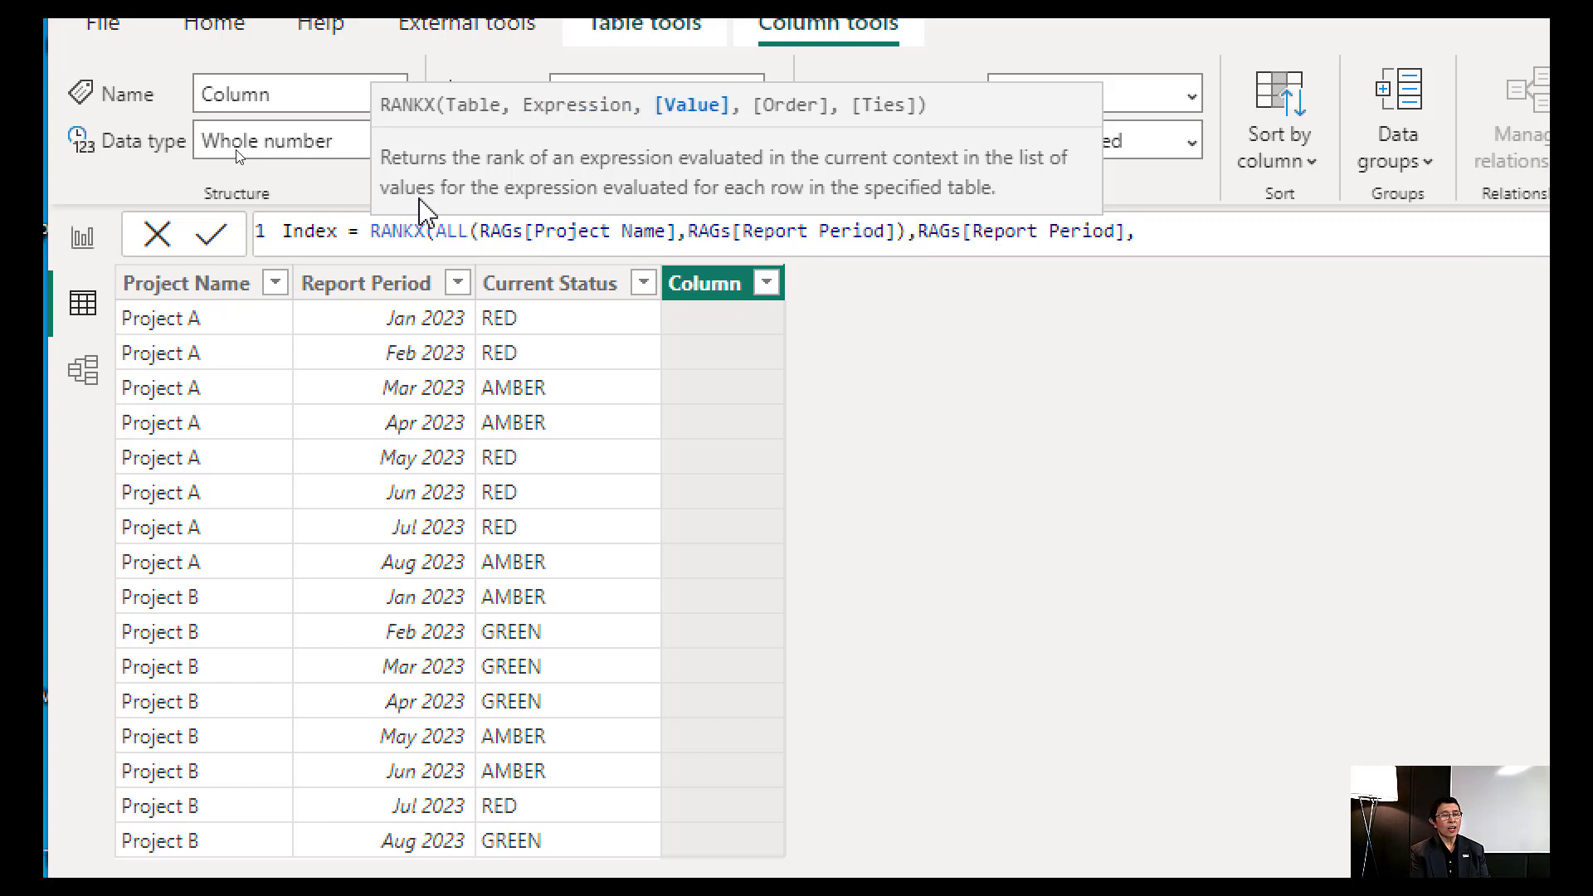
# Step: Leave RANKX's value argument empty, set the order to ASC and ties to Dense, and commit the Index formula
pyautogui.write(',')
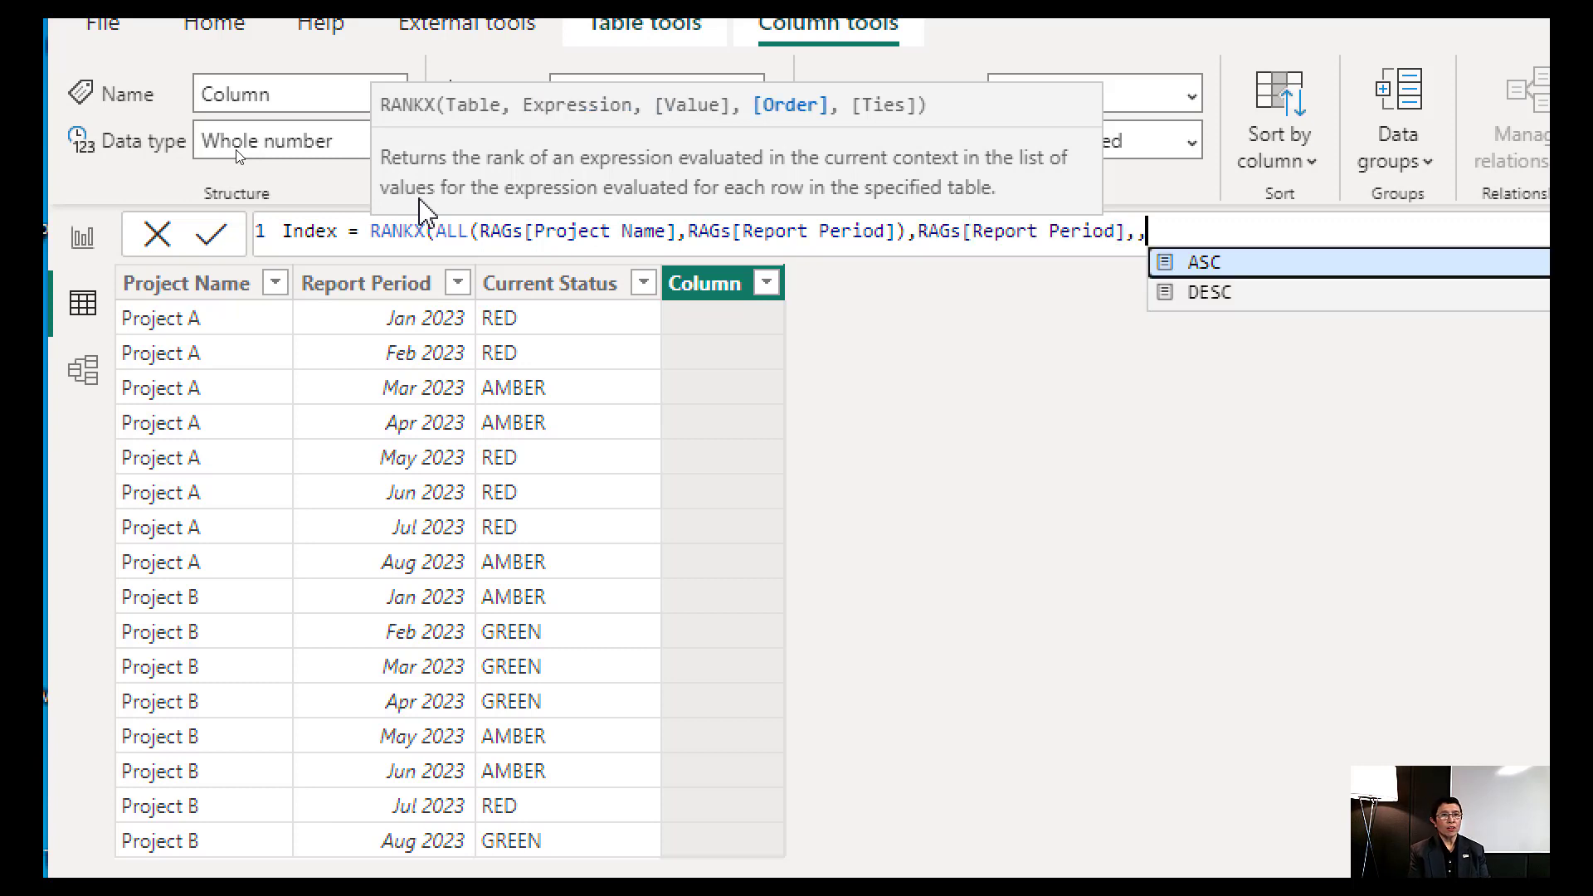
pyautogui.press('Tab')
pyautogui.write(',')
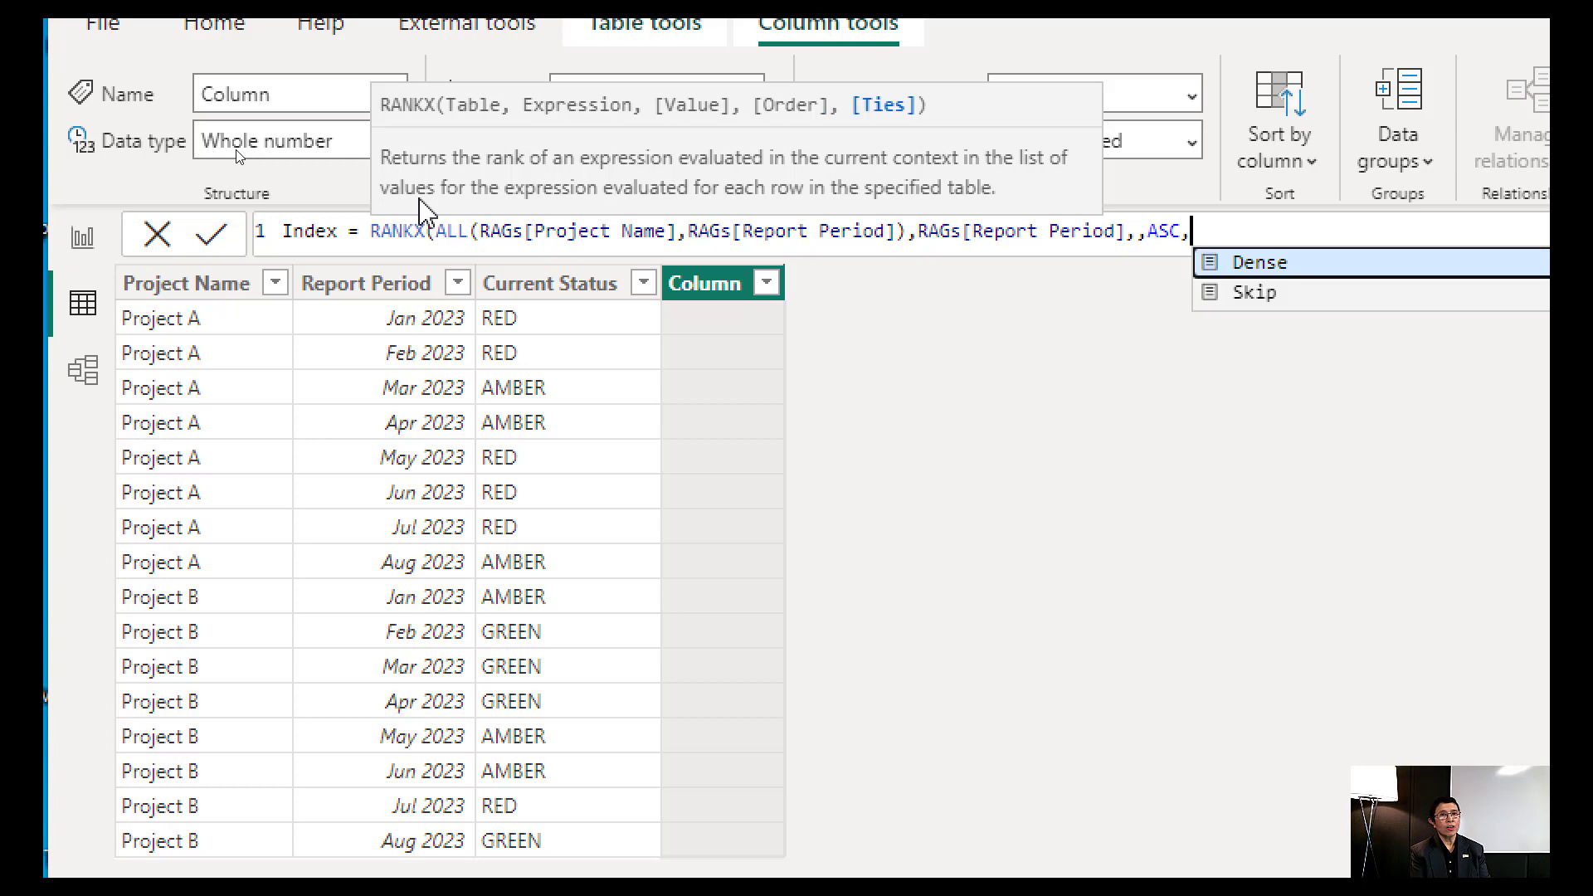
pyautogui.press('Tab')
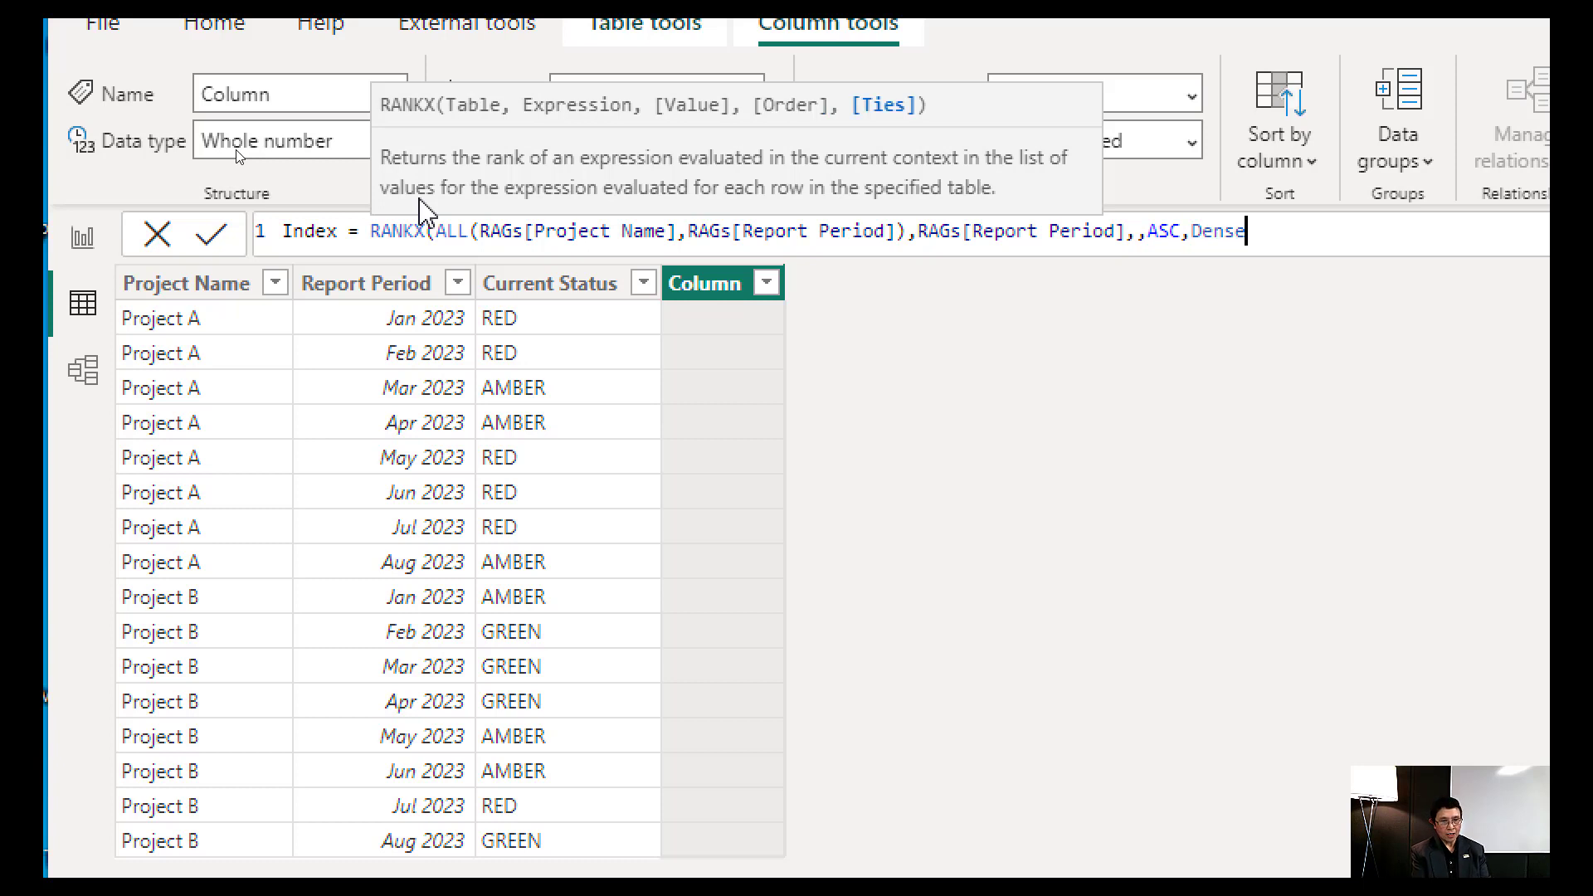
pyautogui.write(')')
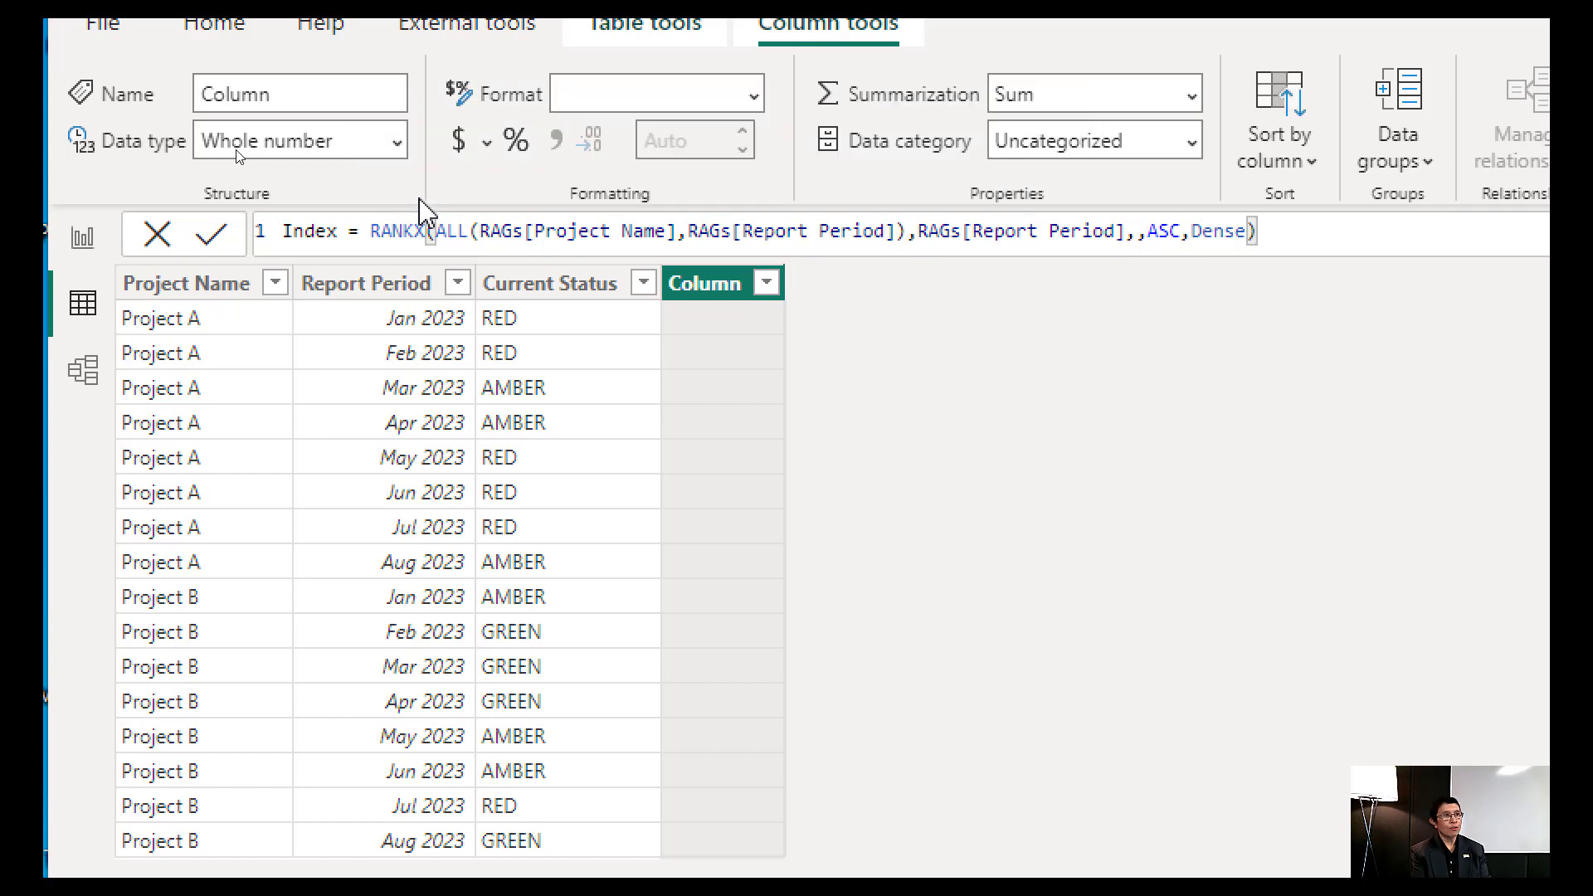
pyautogui.press('Return')
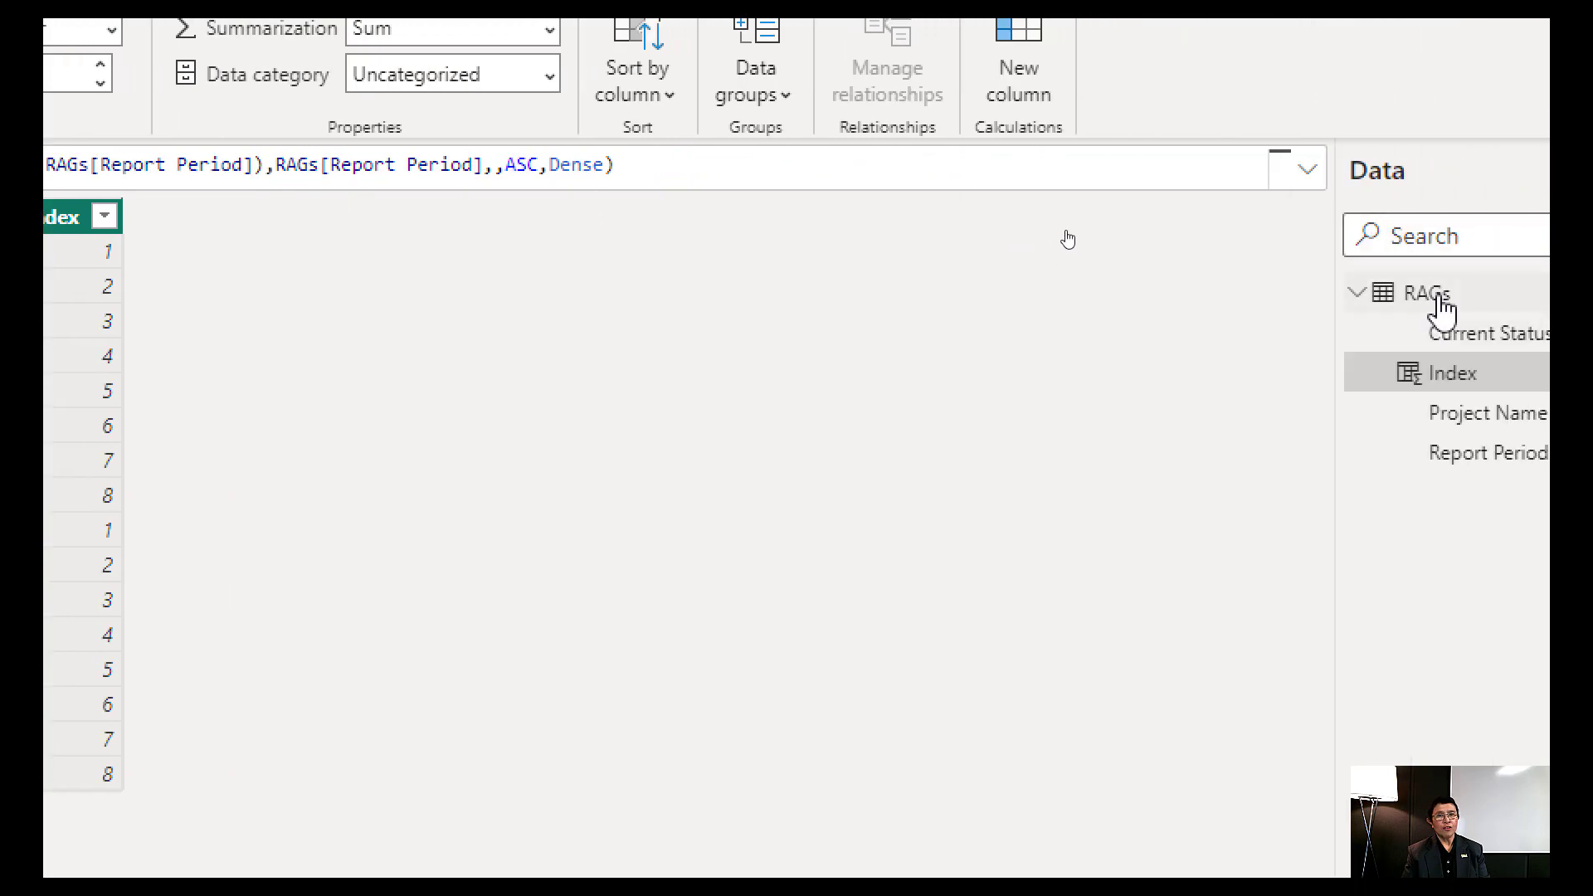
# Step: Add another calculated column to the RAGs table and name it Earlier in its formula
pyautogui.rightClick(1437, 307)
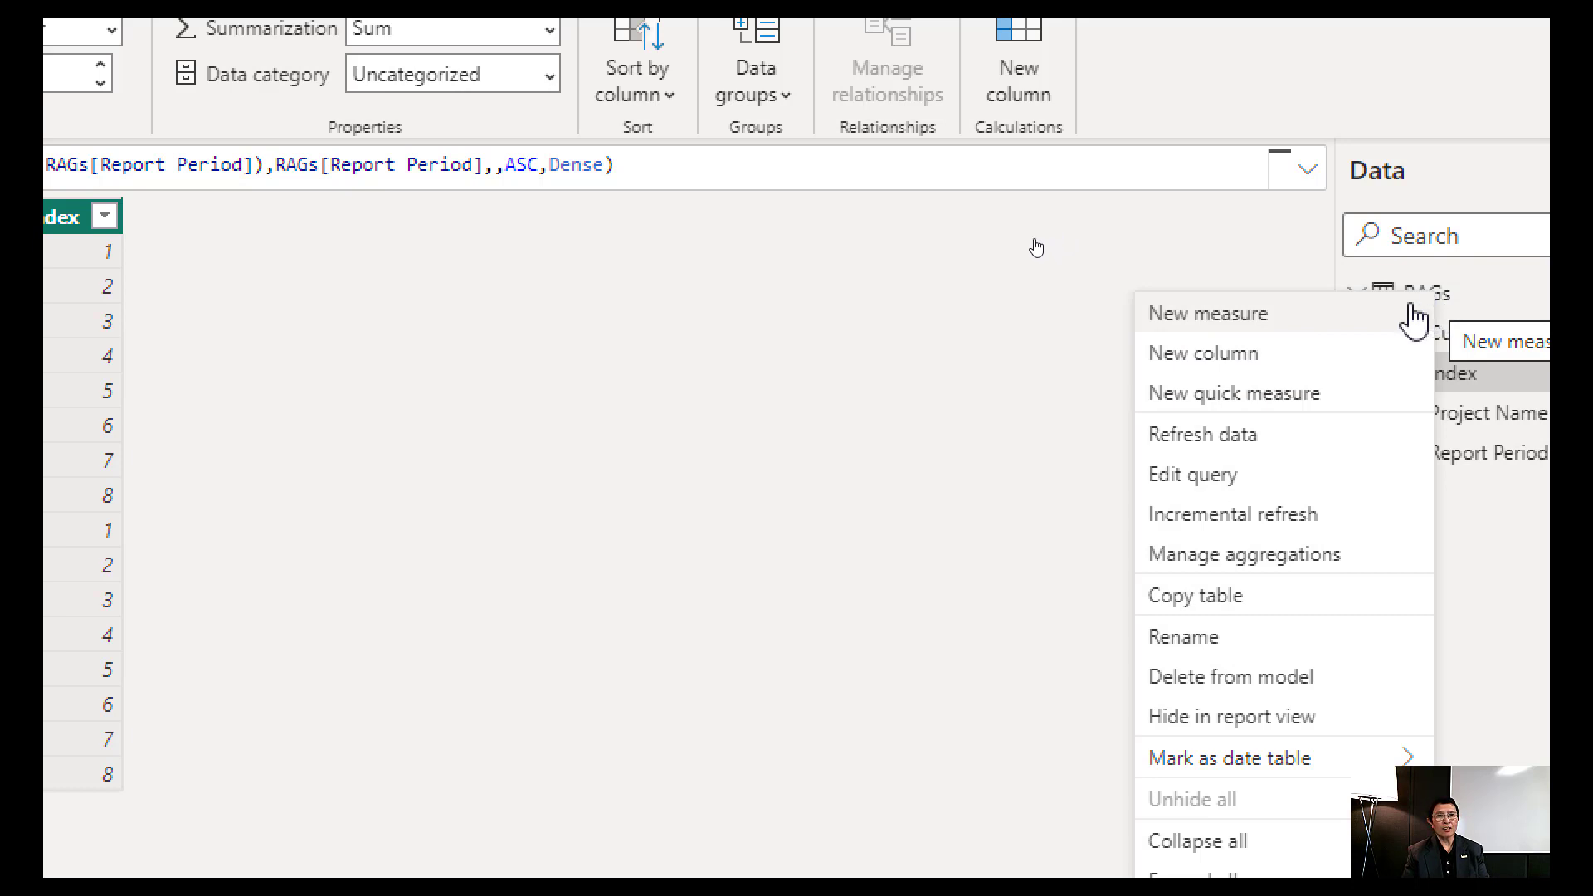
pyautogui.click(1204, 355)
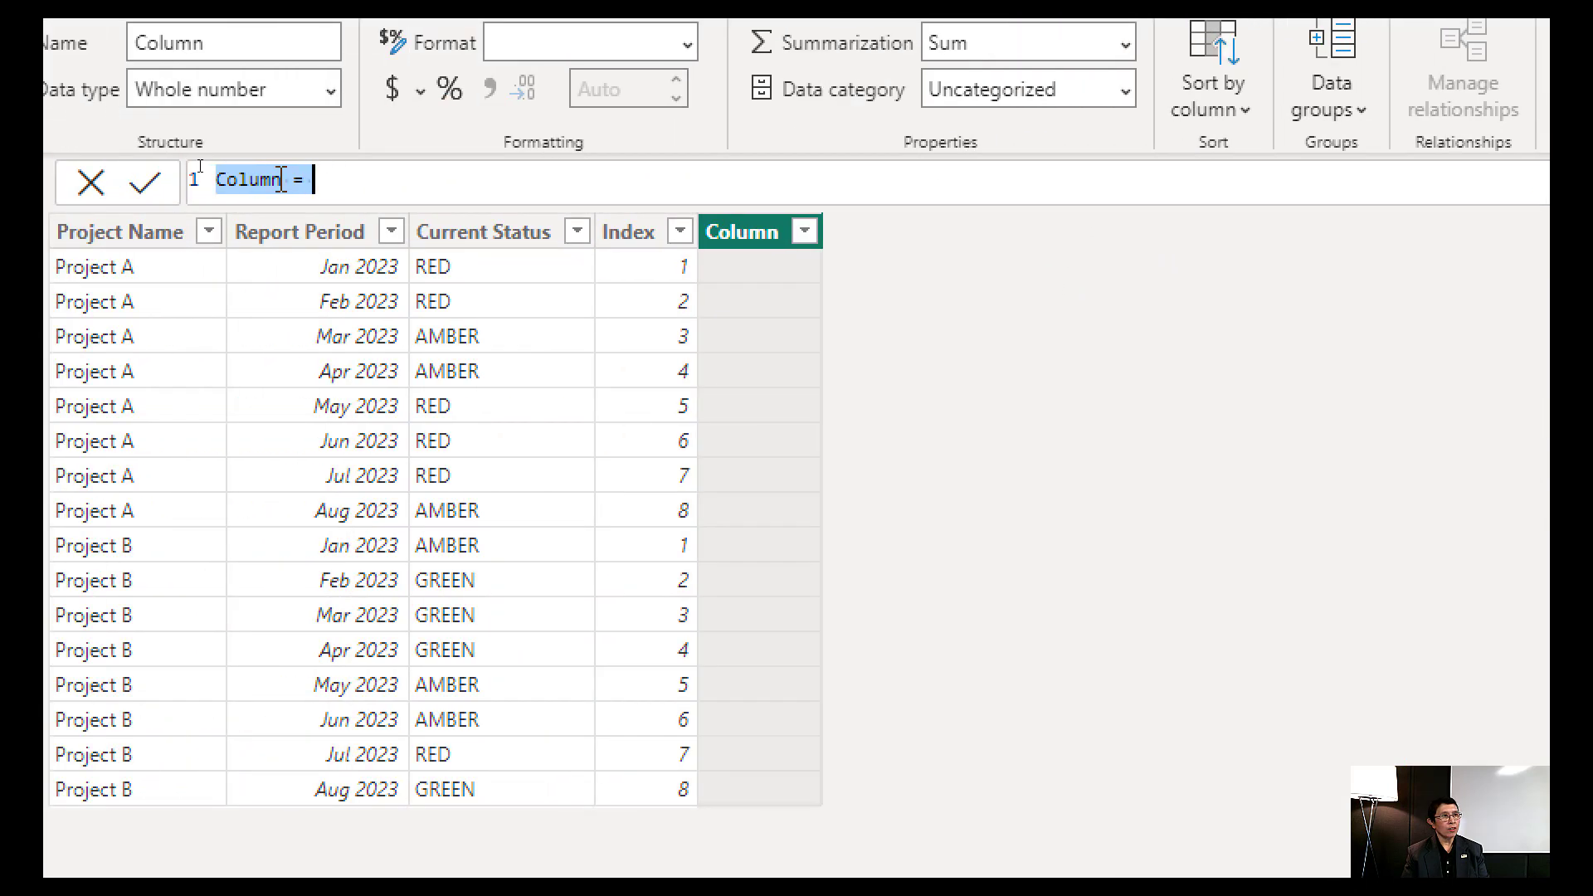
pyautogui.click(314, 180)
pyautogui.press('BackSpace')
pyautogui.press('BackSpace')
pyautogui.press('BackSpace')
pyautogui.press('BackSpace')
pyautogui.press('BackSpace')
pyautogui.press('BackSpace')
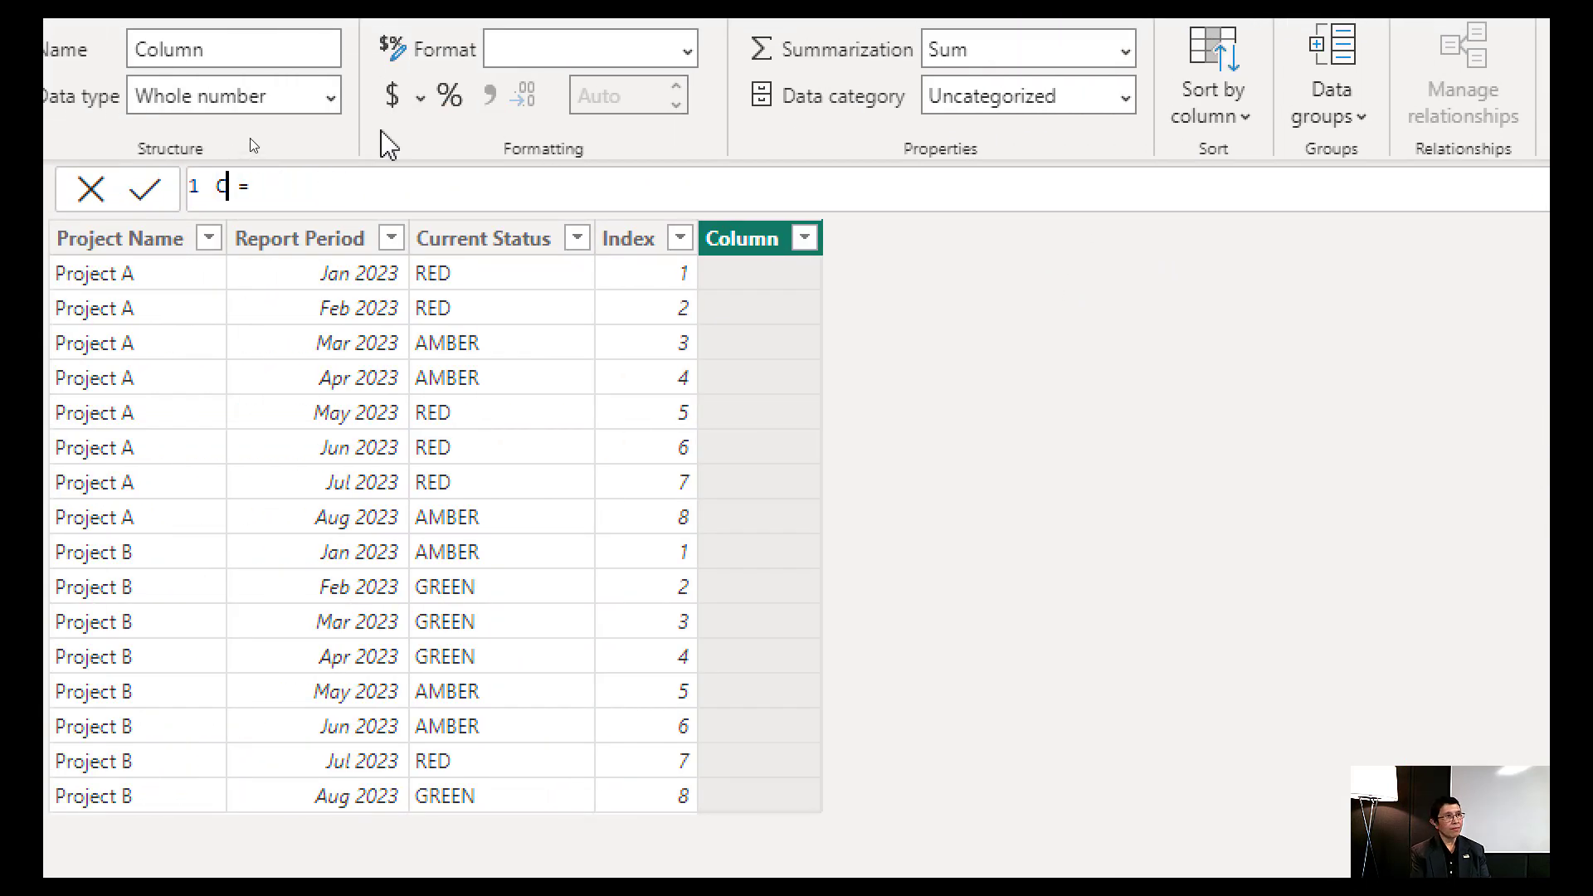
pyautogui.write('Er')
pyautogui.press('BackSpace')
pyautogui.write('arlier')
pyautogui.press('End')
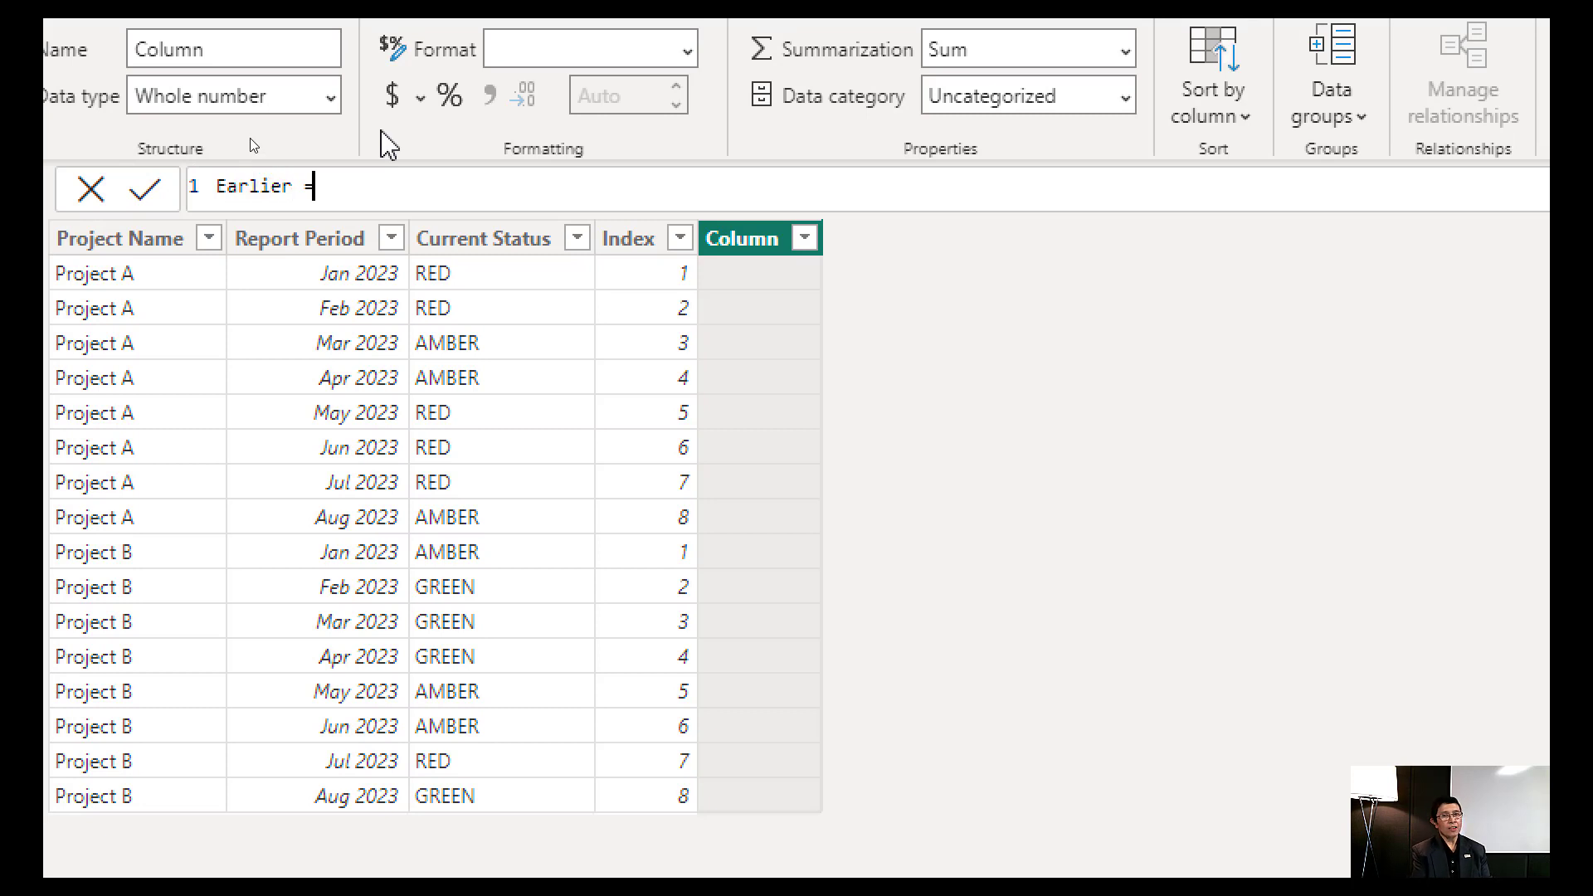
# Step: Start the Earlier formula with CALCULATE and nest FIRSTNONBLANK as its expression
pyautogui.write('cal')
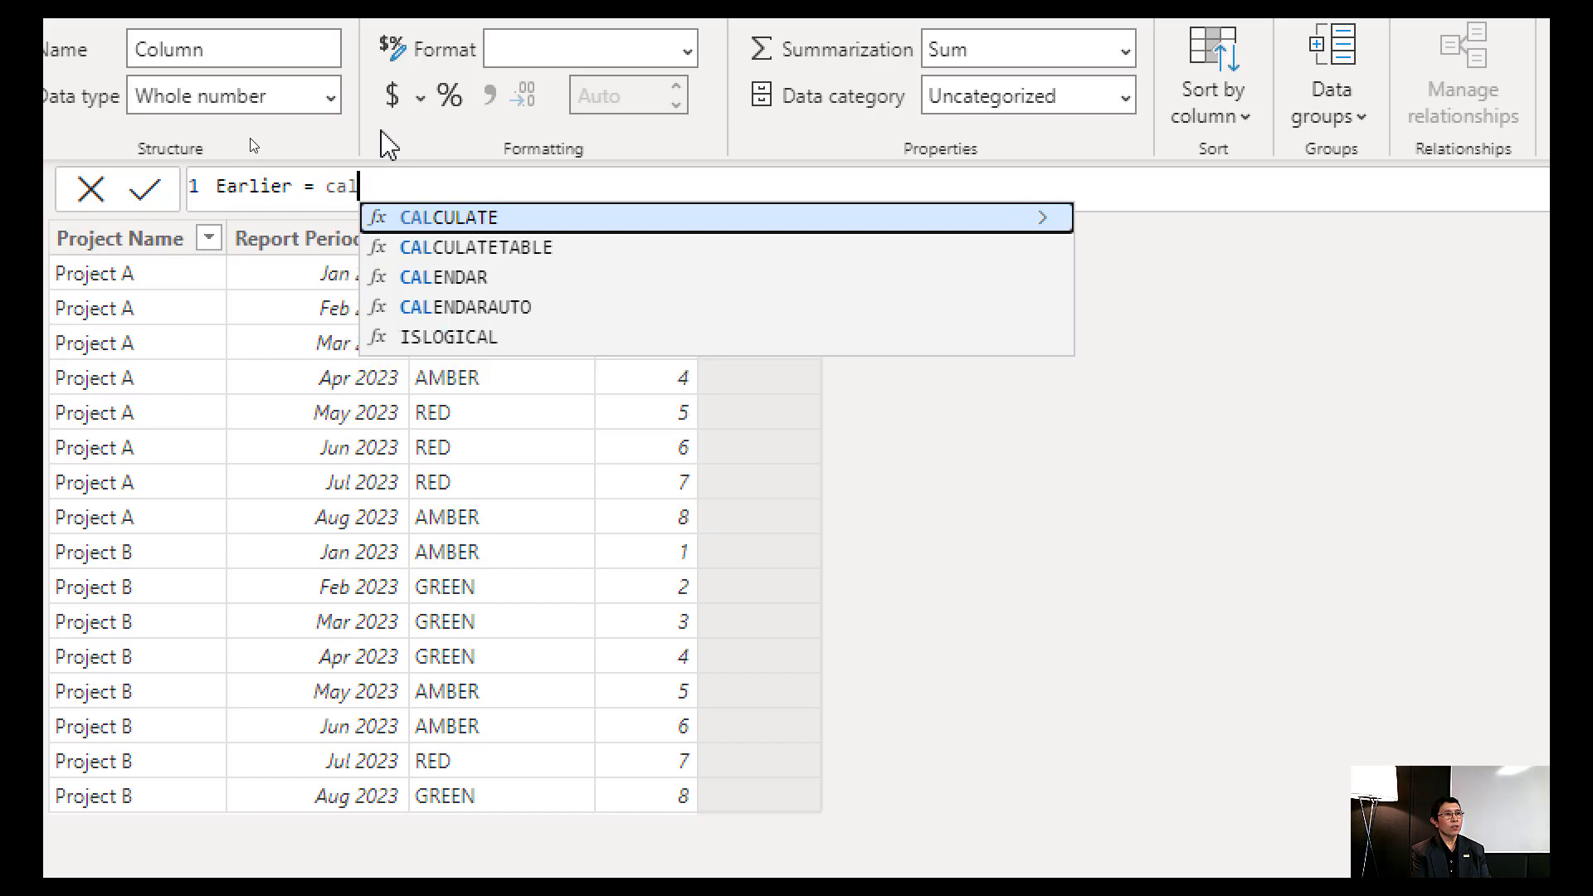
pyautogui.press('Tab')
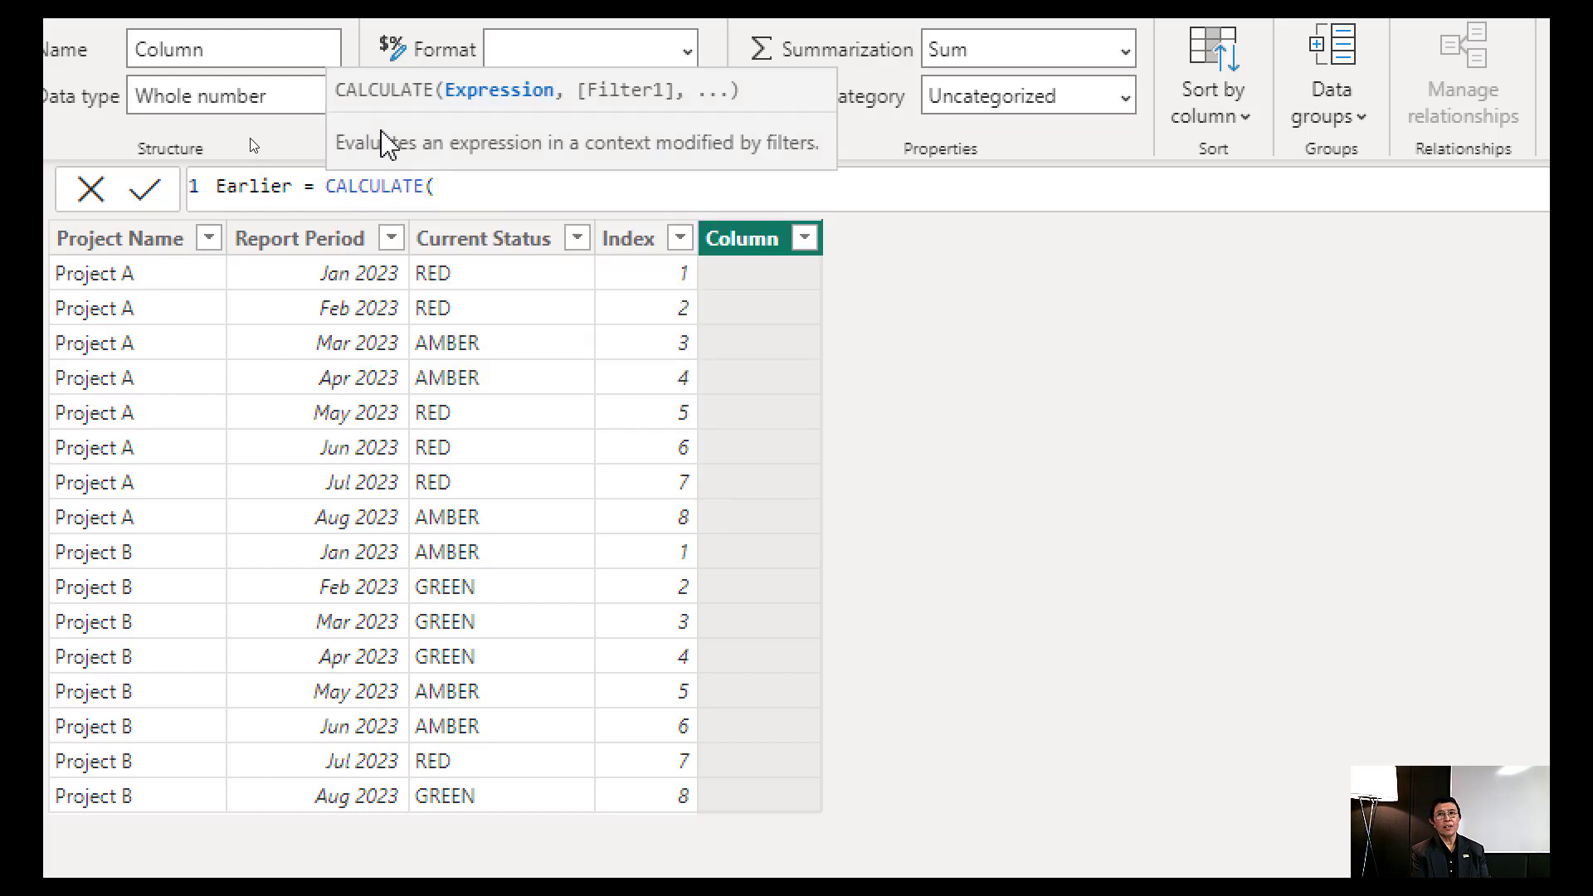
pyautogui.write('fi')
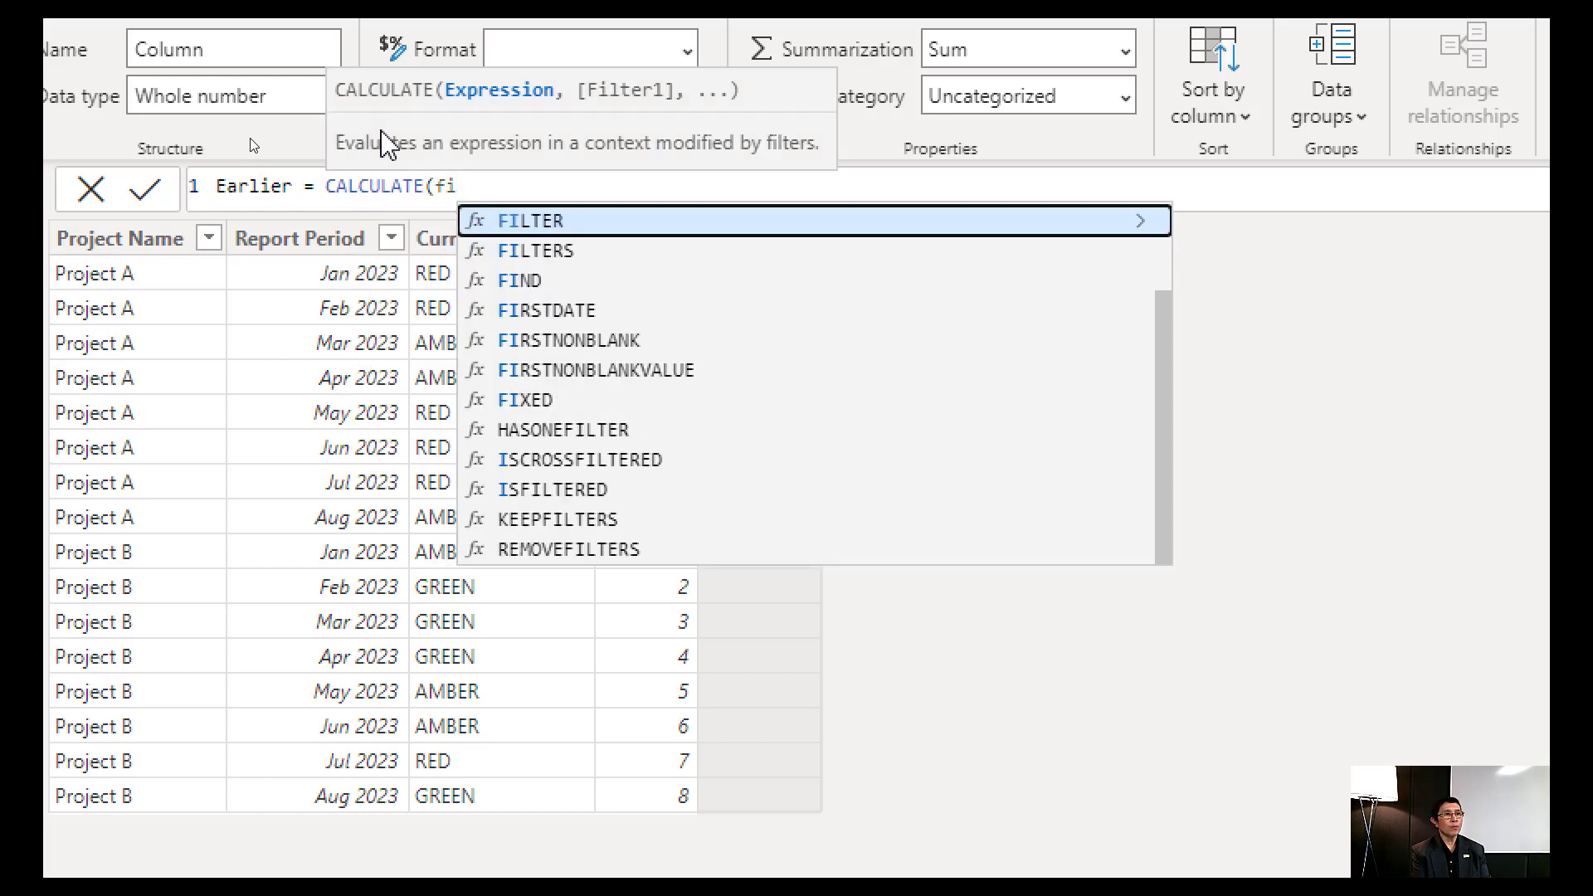
pyautogui.write('s')
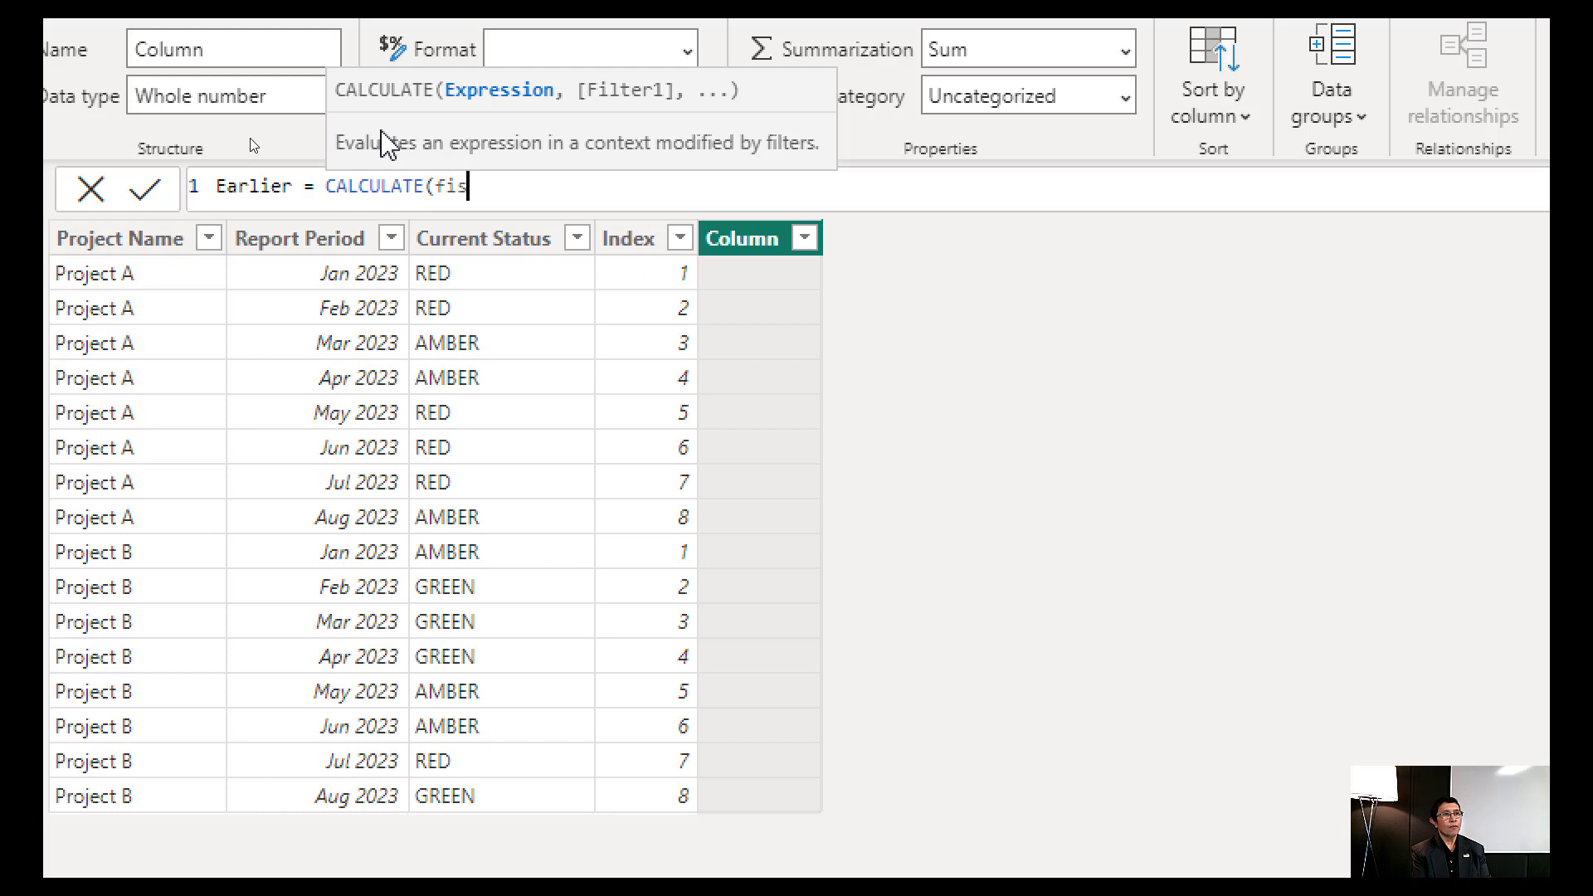
pyautogui.press('BackSpace')
pyautogui.write('r')
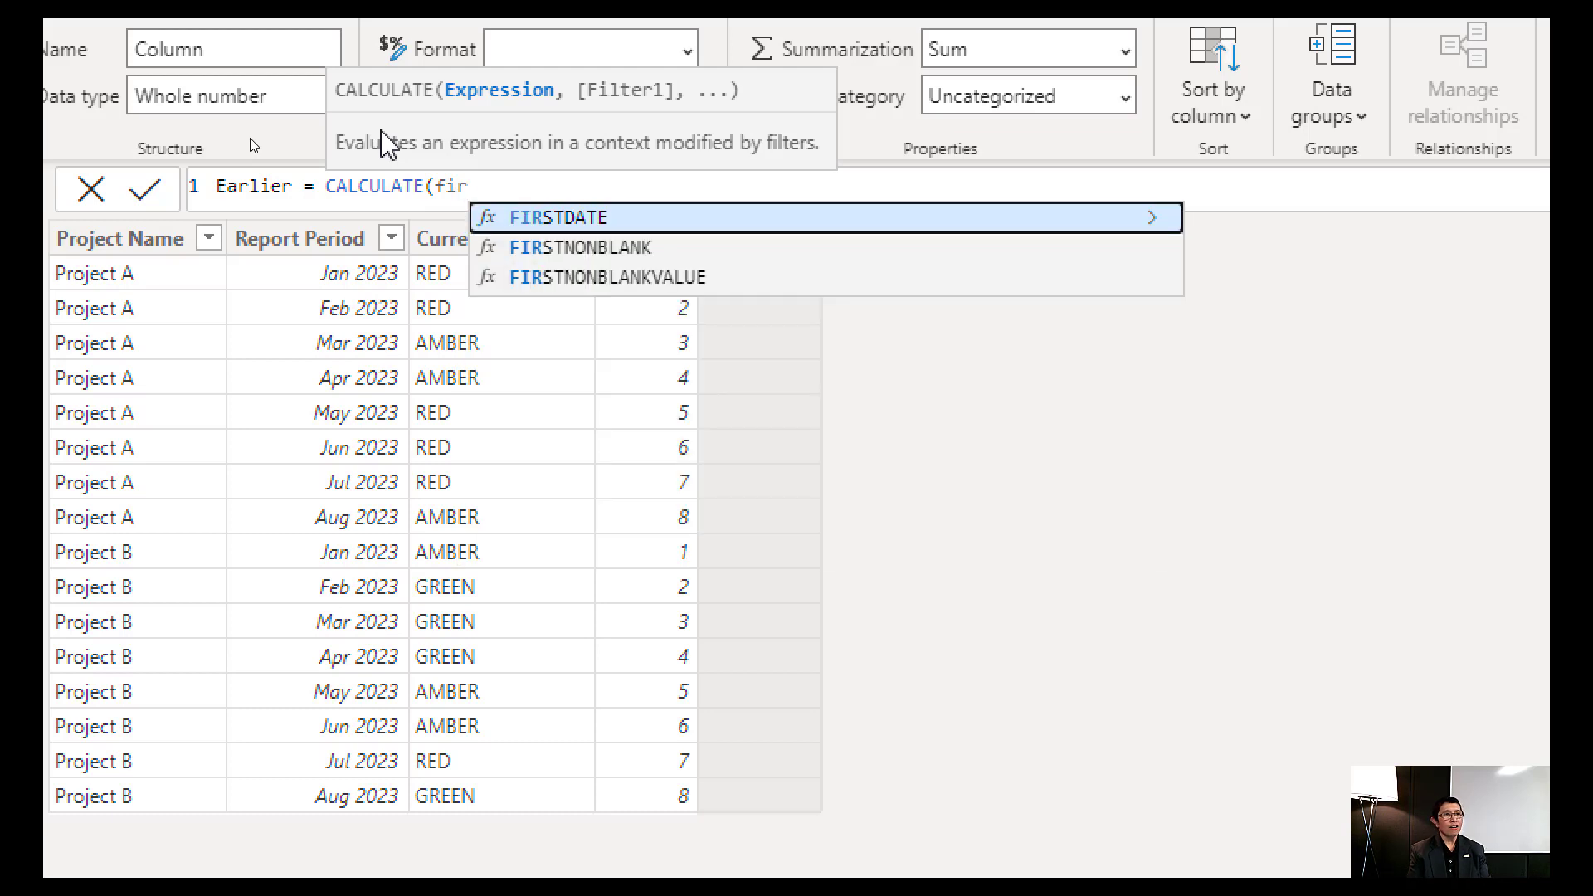
pyautogui.press('Down')
pyautogui.press('Tab')
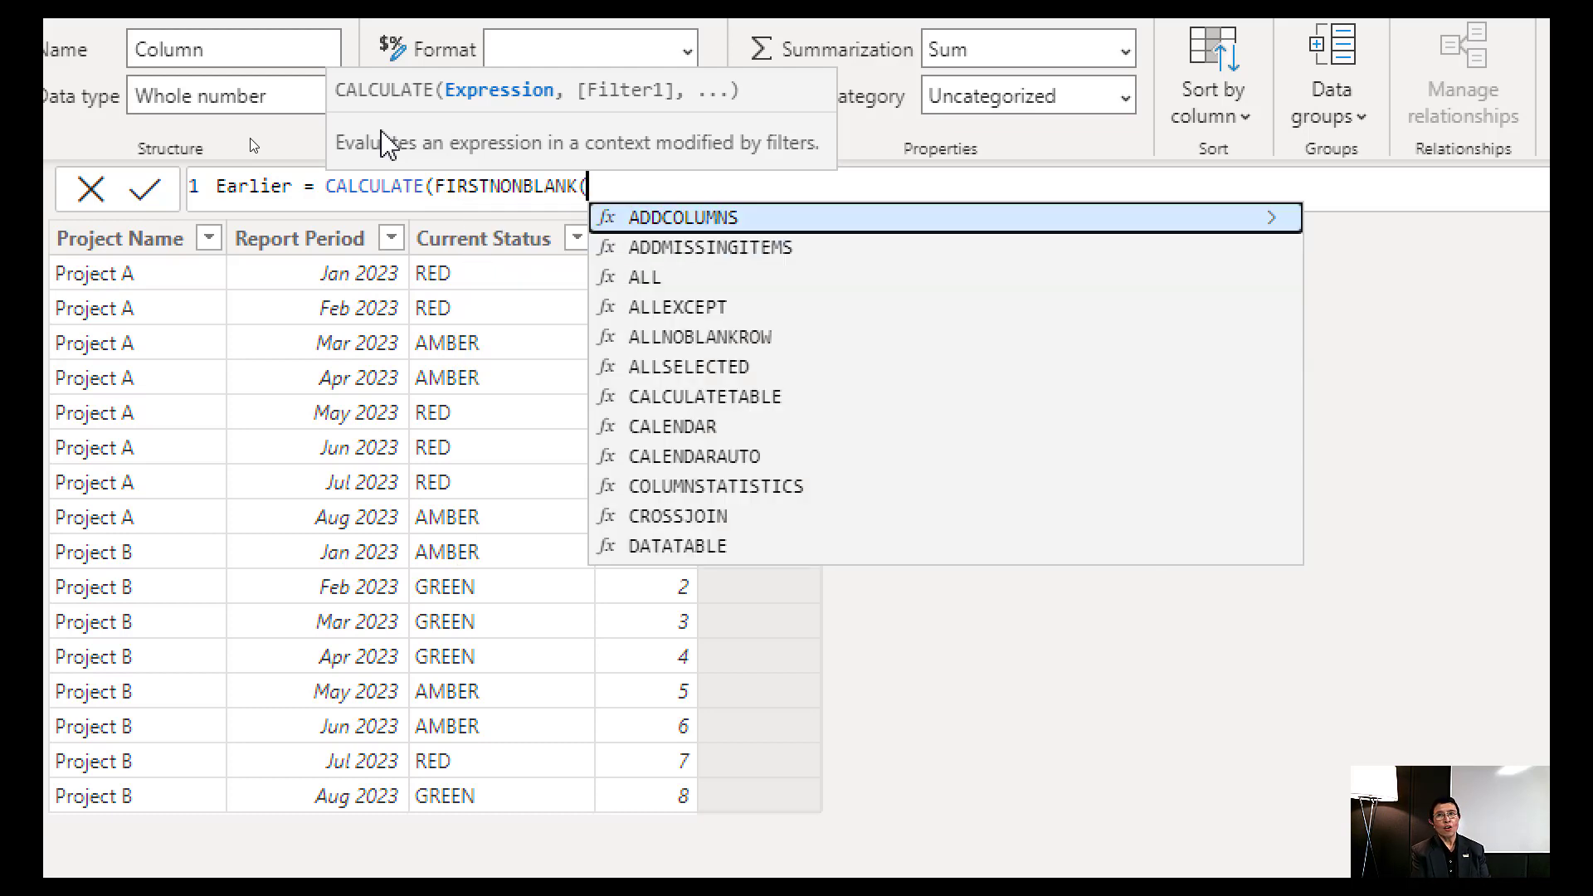
# Step: Give FIRSTNONBLANK the column RAGs[Current Status] and the expression 1, and close that function
pyautogui.write('cure')
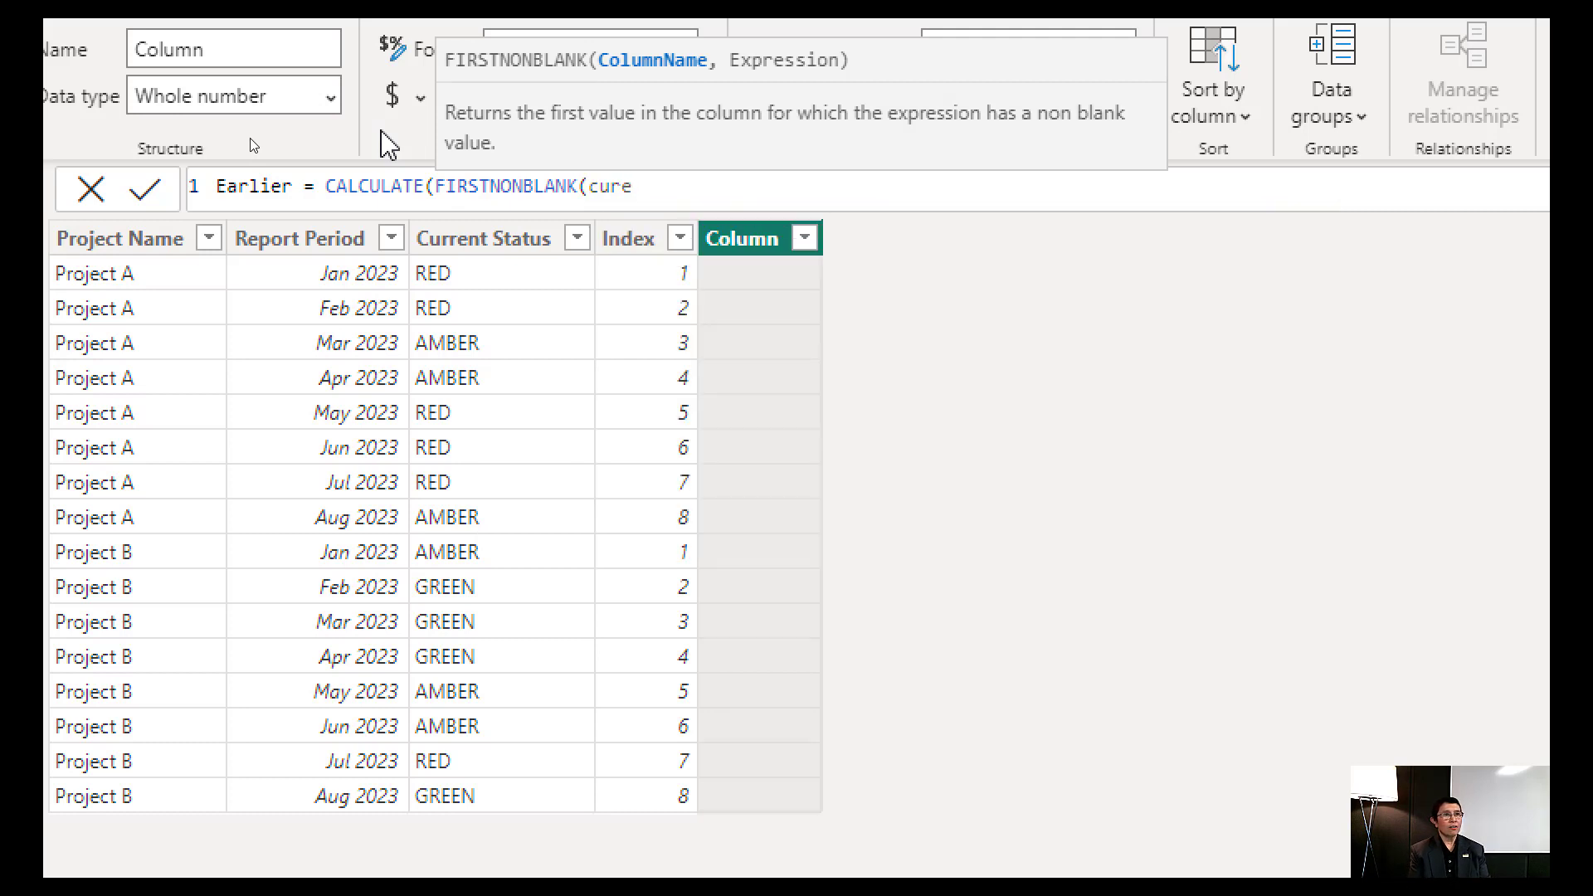
pyautogui.press('BackSpace')
pyautogui.press('Tab')
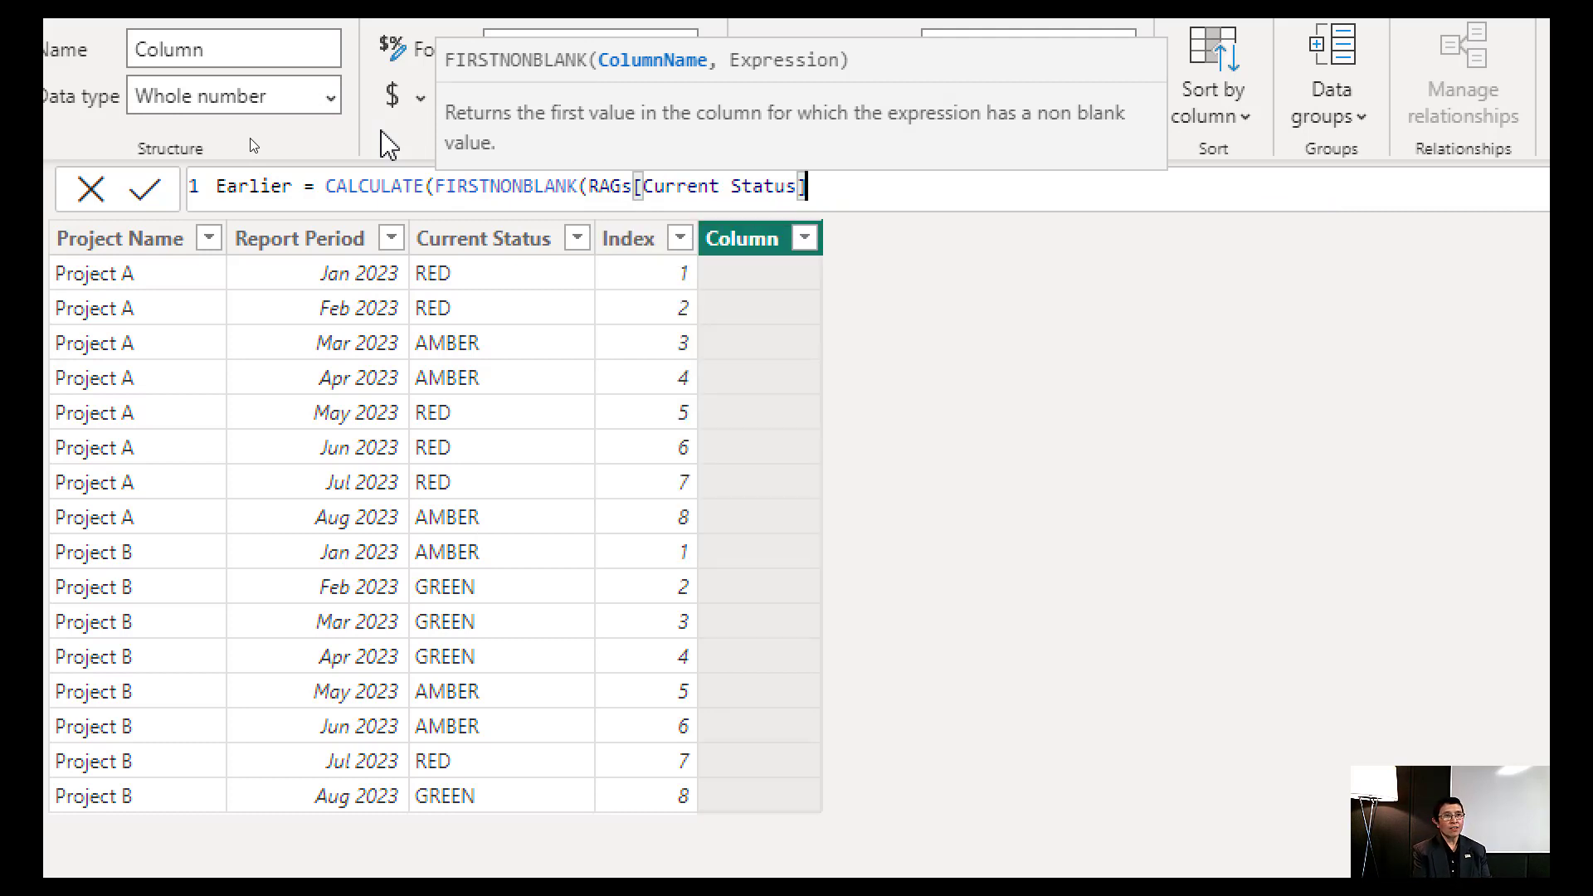
pyautogui.write(',1')
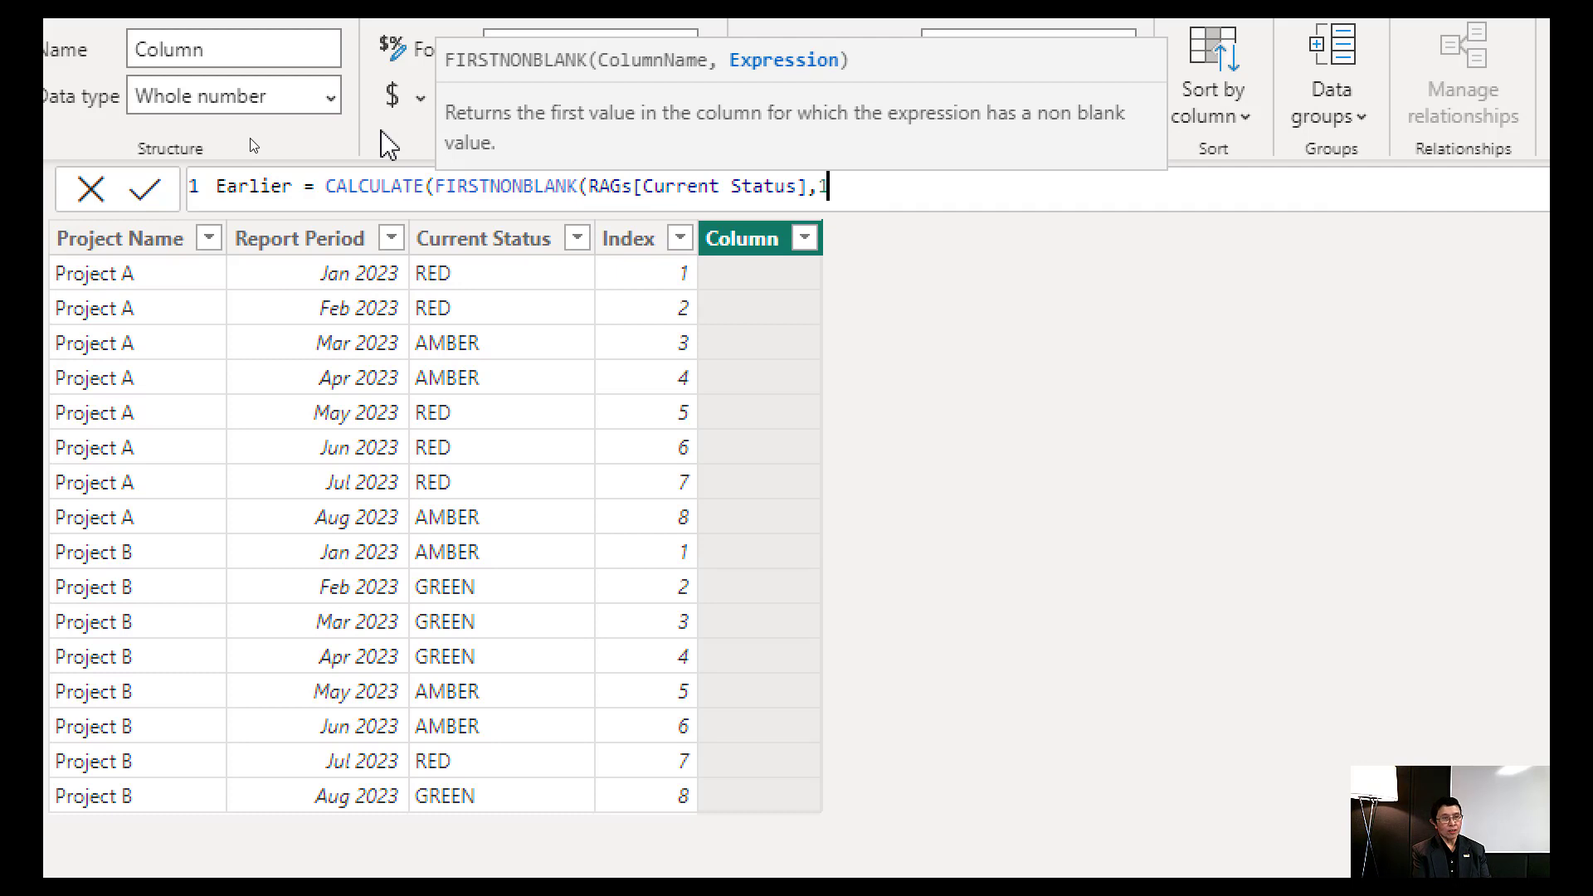
pyautogui.write(')')
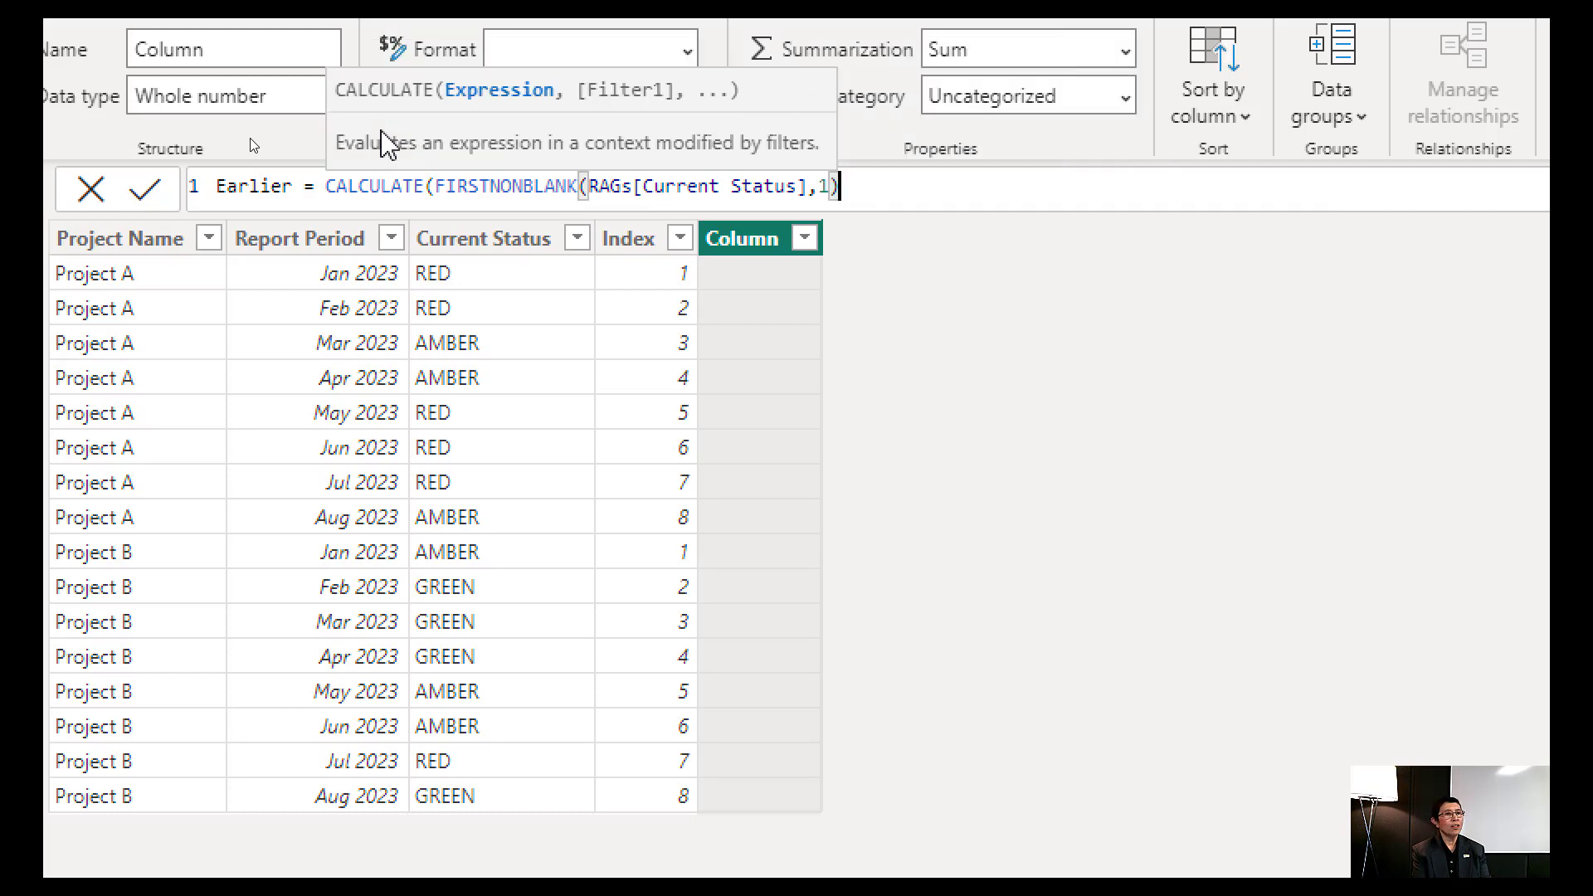
# Step: Add a FILTER over the RAGs table as CALCULATE's filter argument
pyautogui.write(',fil')
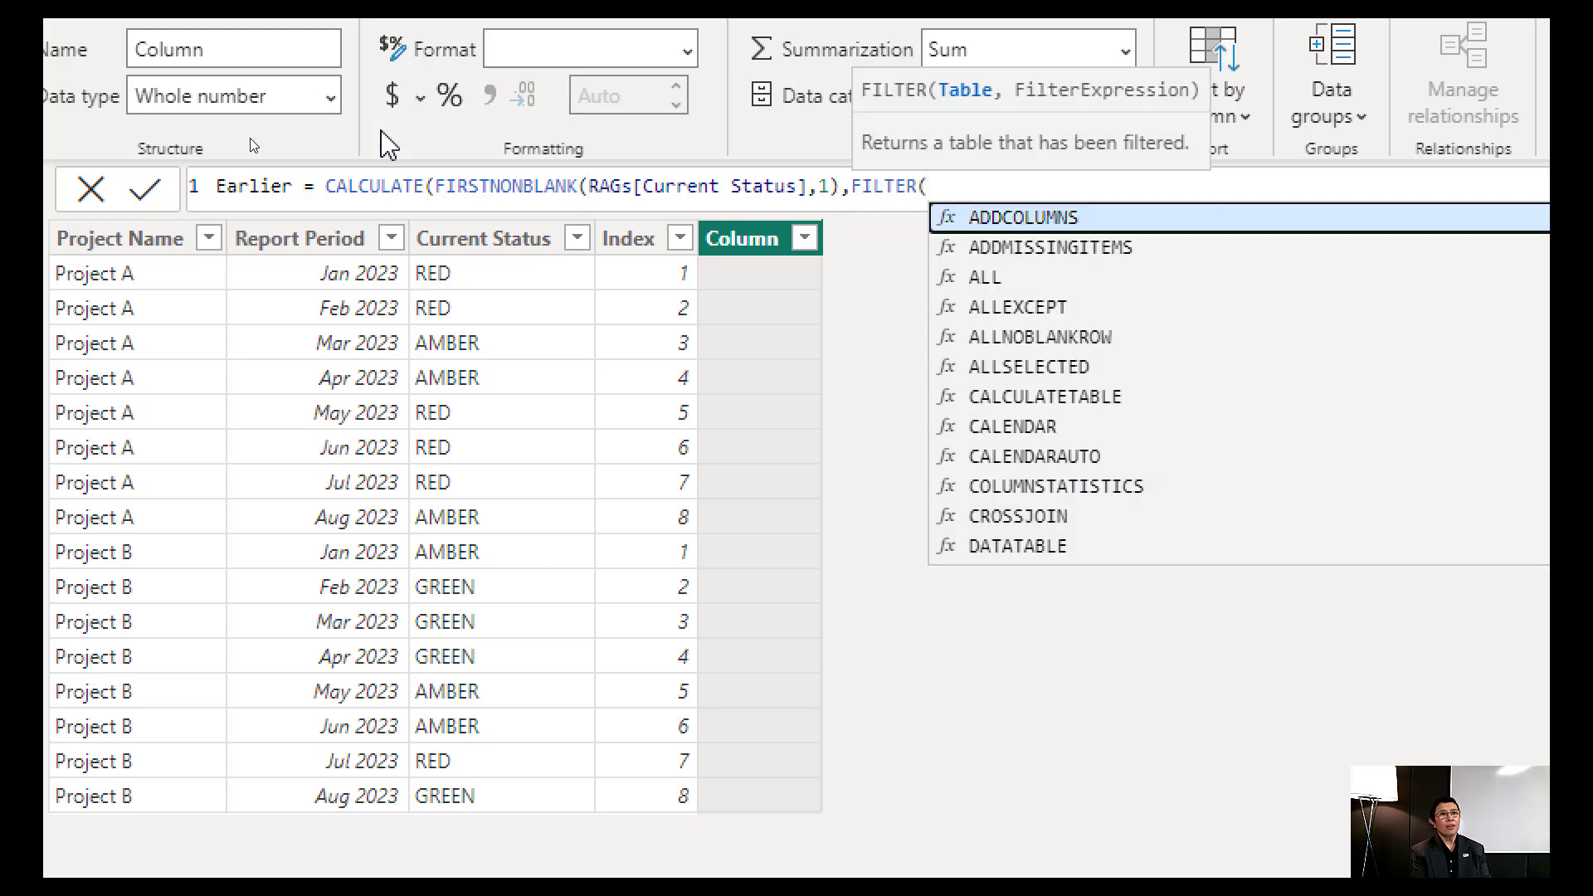
pyautogui.write('r')
pyautogui.press('Tab')
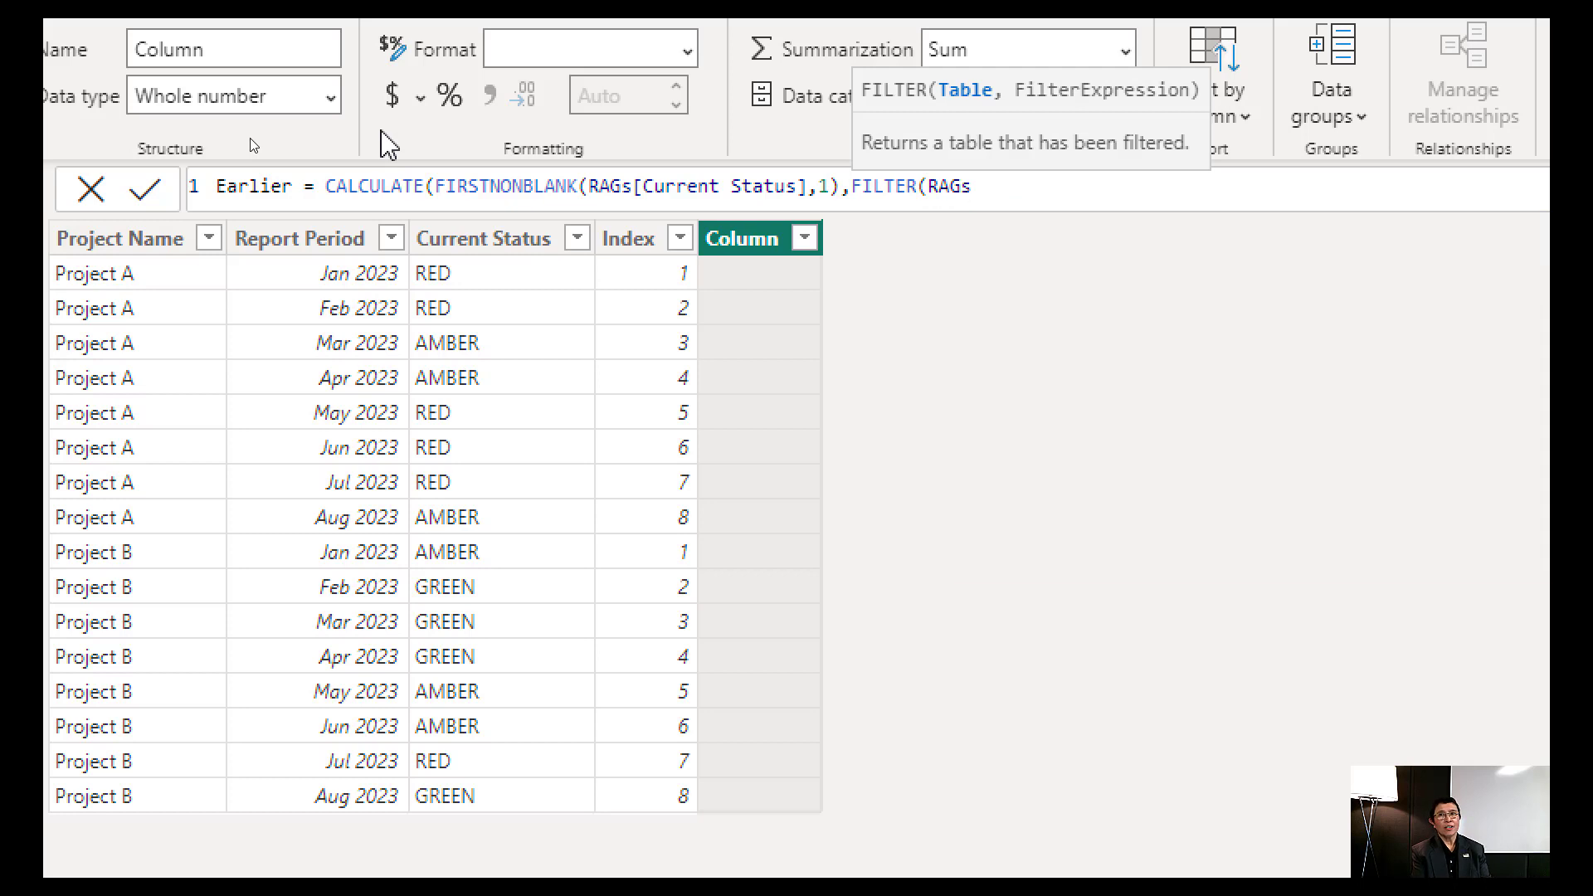
# Step: Set the FILTER condition to RAGs[Project Name]=EARLIER(RAGs[Project Name]) and append the && operator
pyautogui.write(',pr')
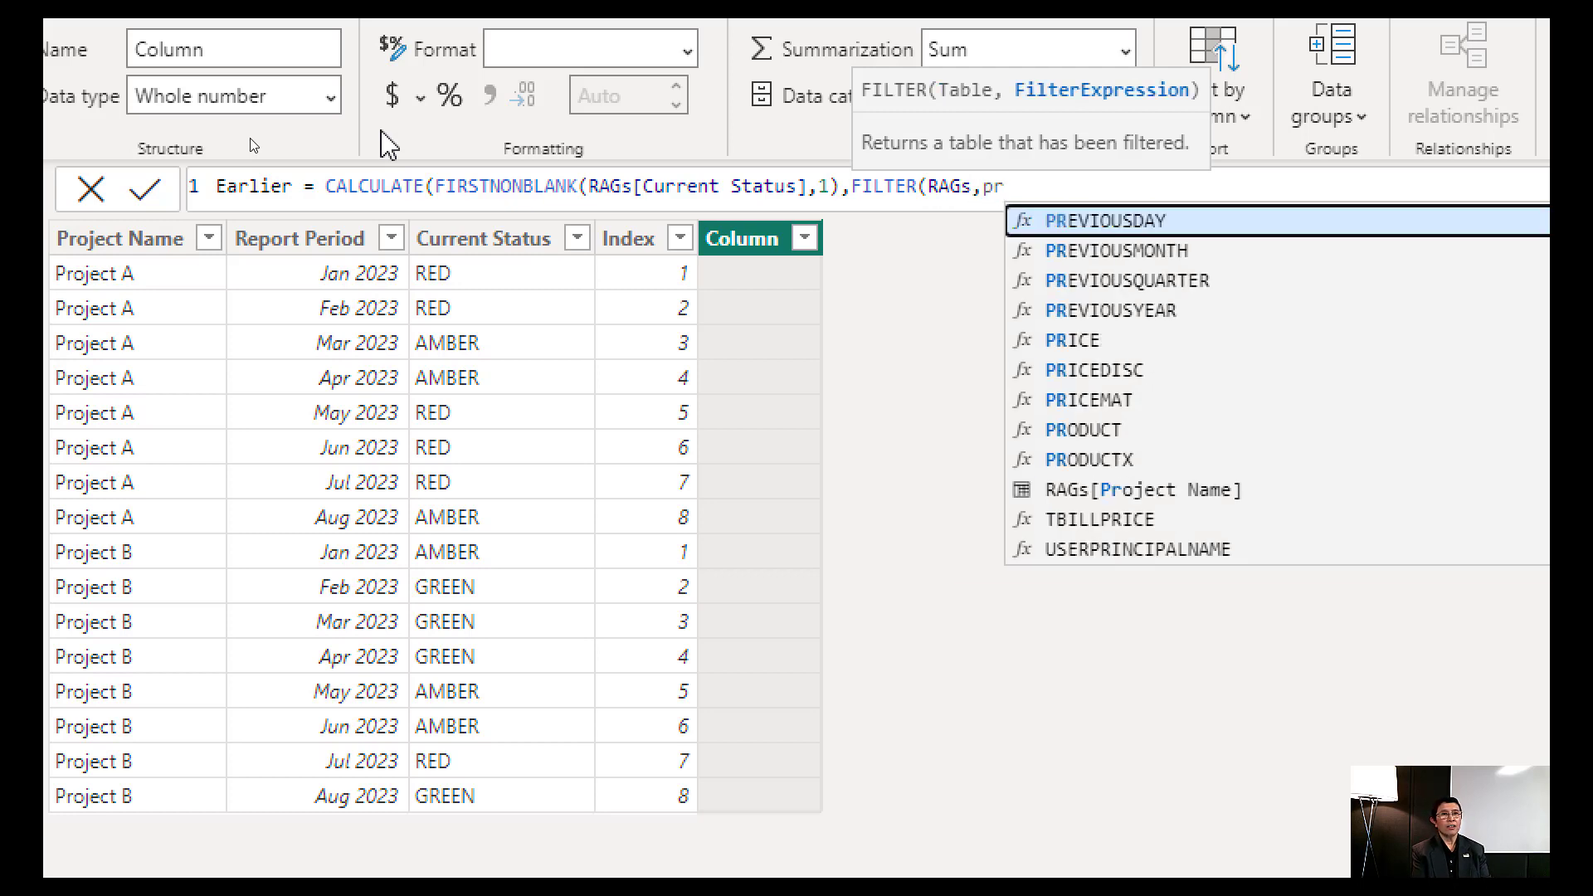
pyautogui.write('oj')
pyautogui.press('Tab')
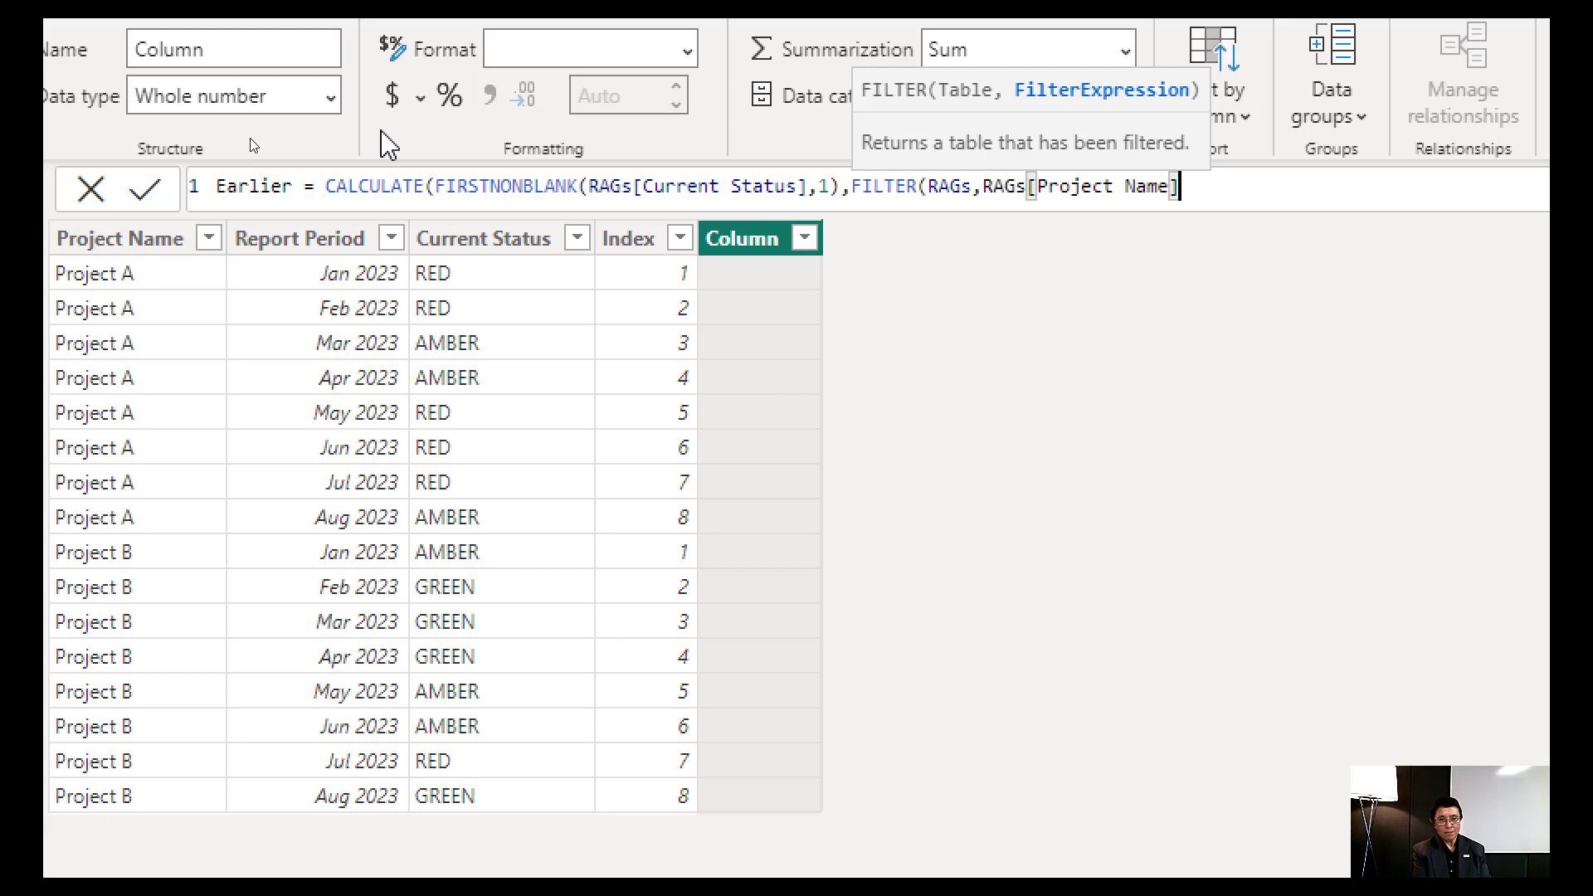
pyautogui.write('=')
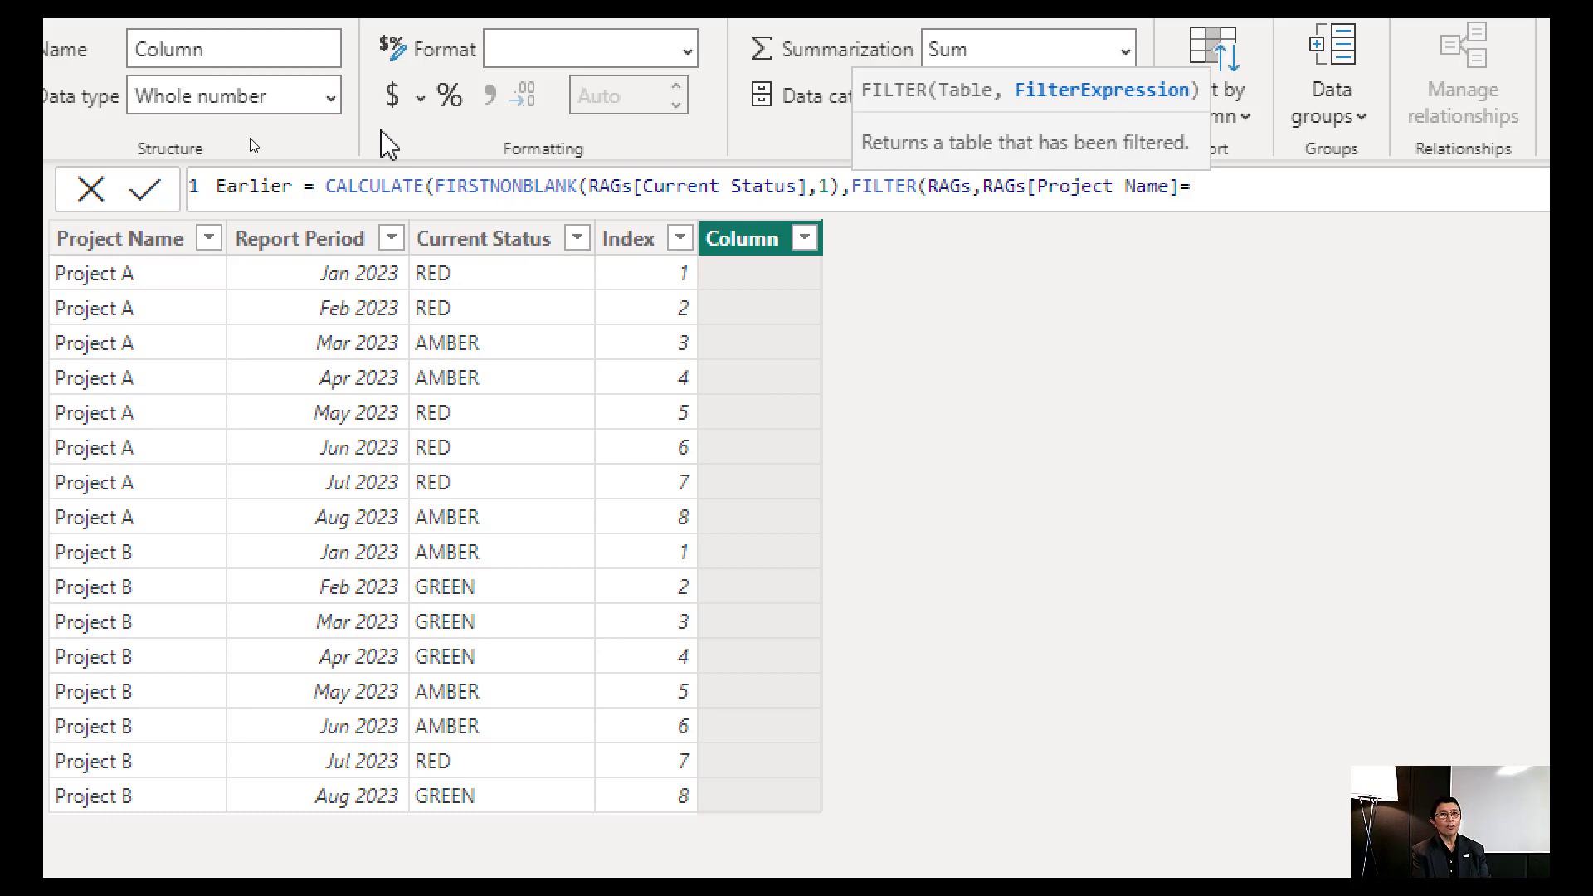
pyautogui.write('ear')
pyautogui.press('Tab')
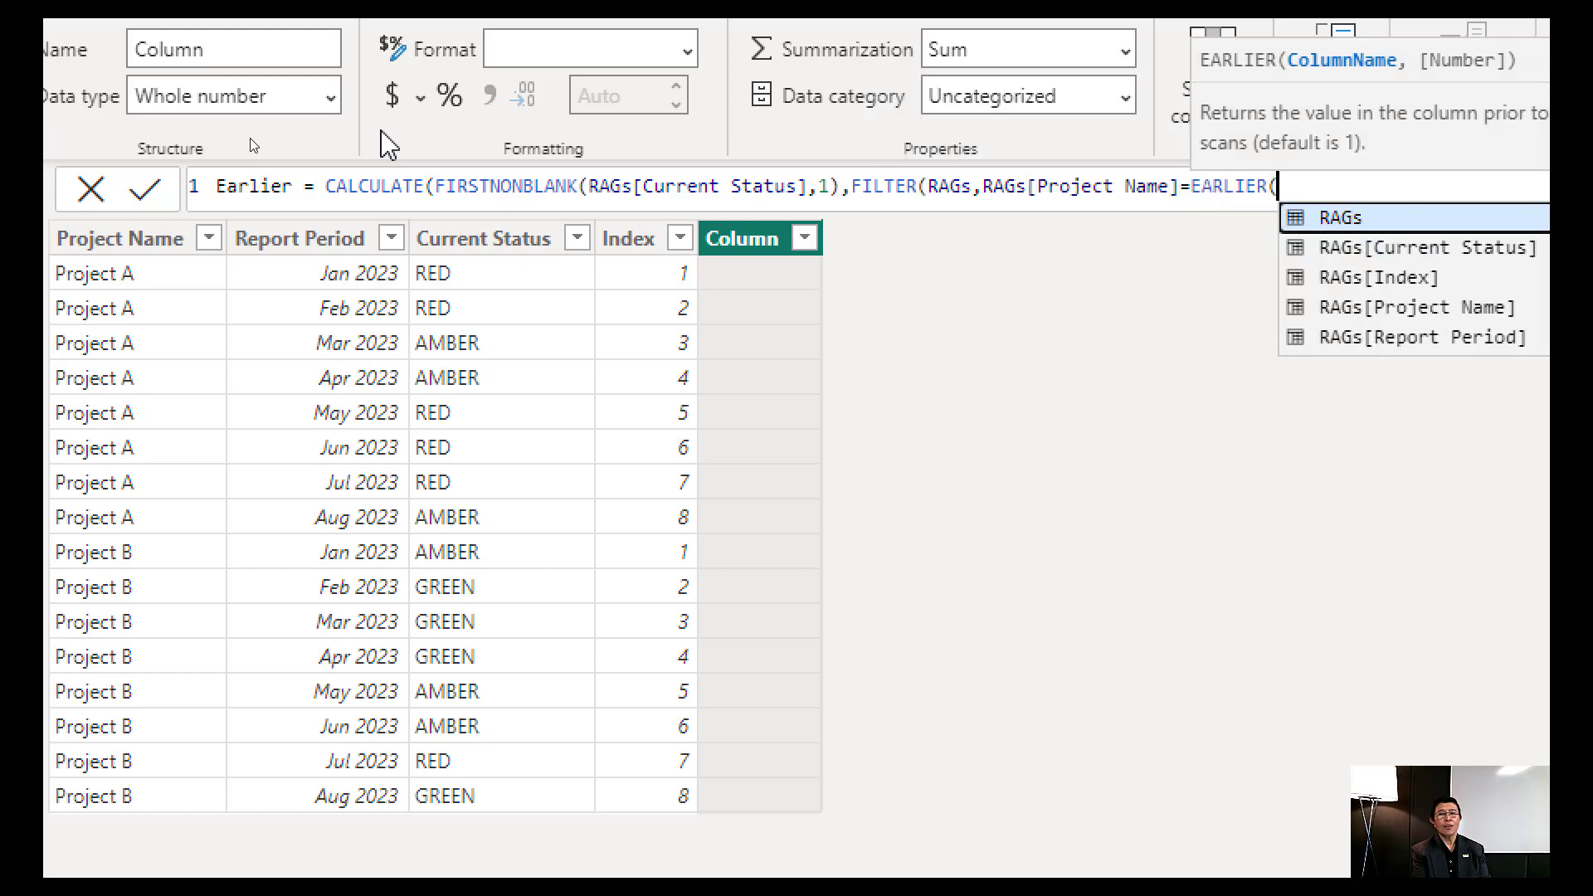
pyautogui.write('pro')
pyautogui.press('Tab')
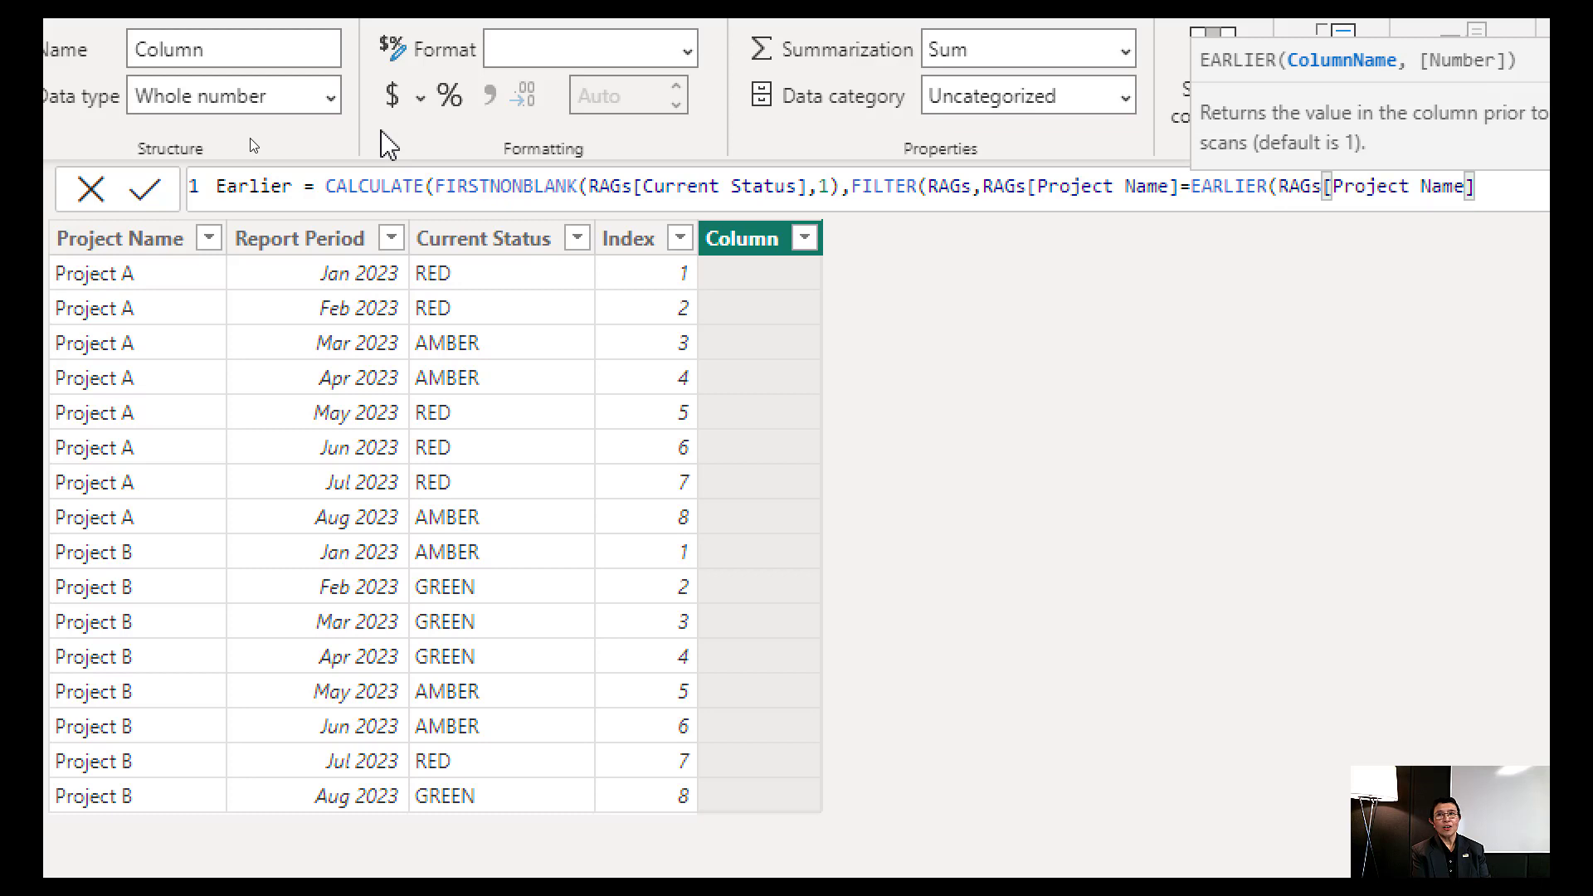
pyautogui.write(') ')
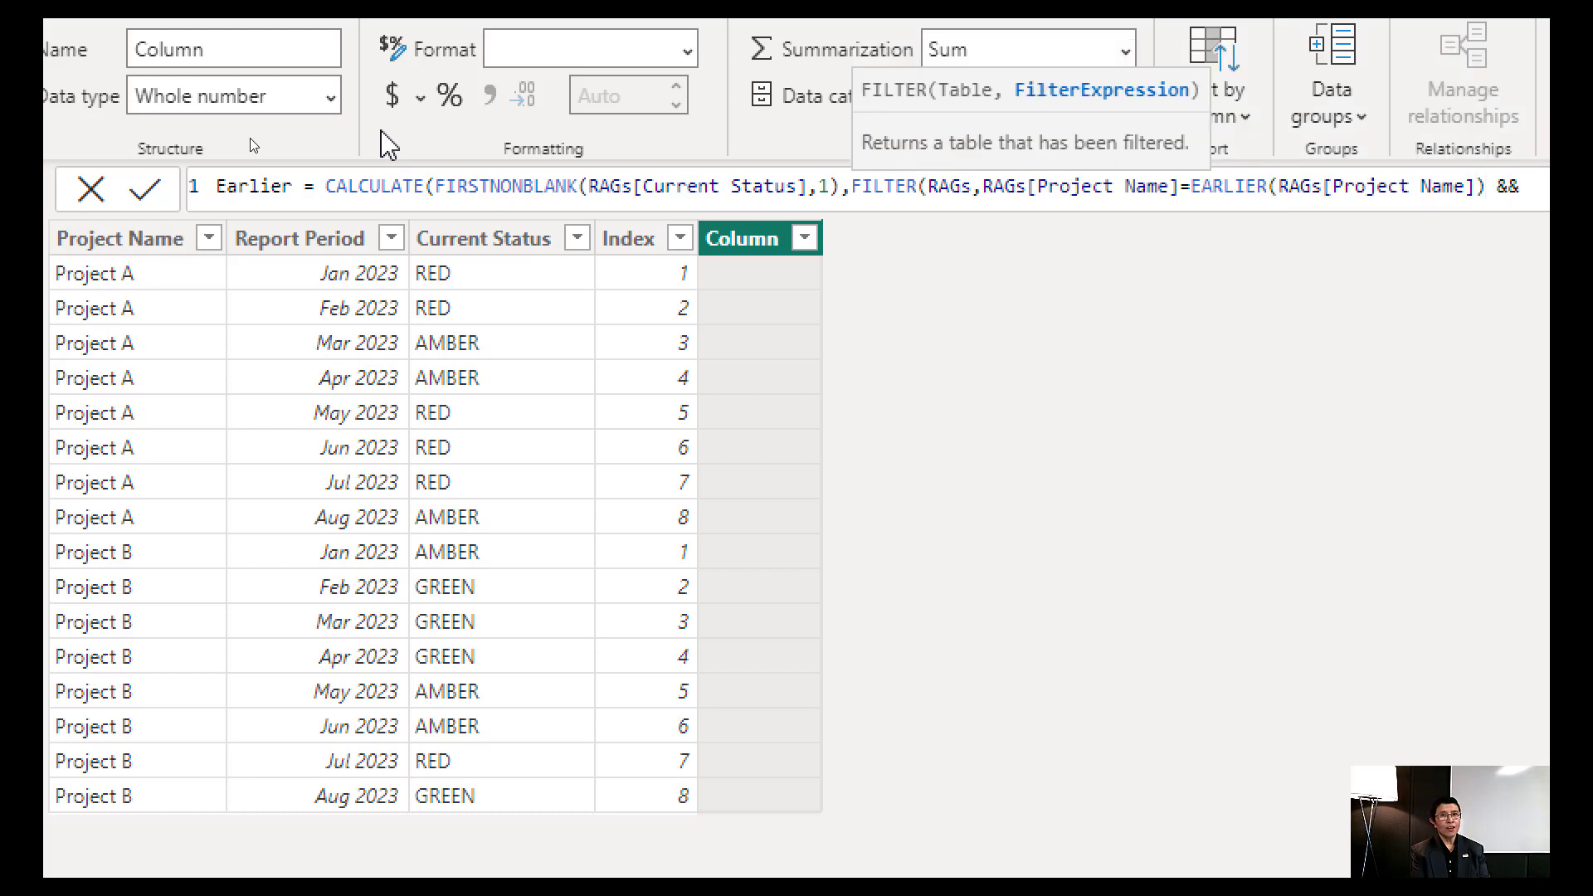
pyautogui.write('&&')
# Step: Add a second condition on a new formula line comparing RAGs[Index] = EARLIER(RAGs[Index])
pyautogui.hotkey('shift', 'Return')
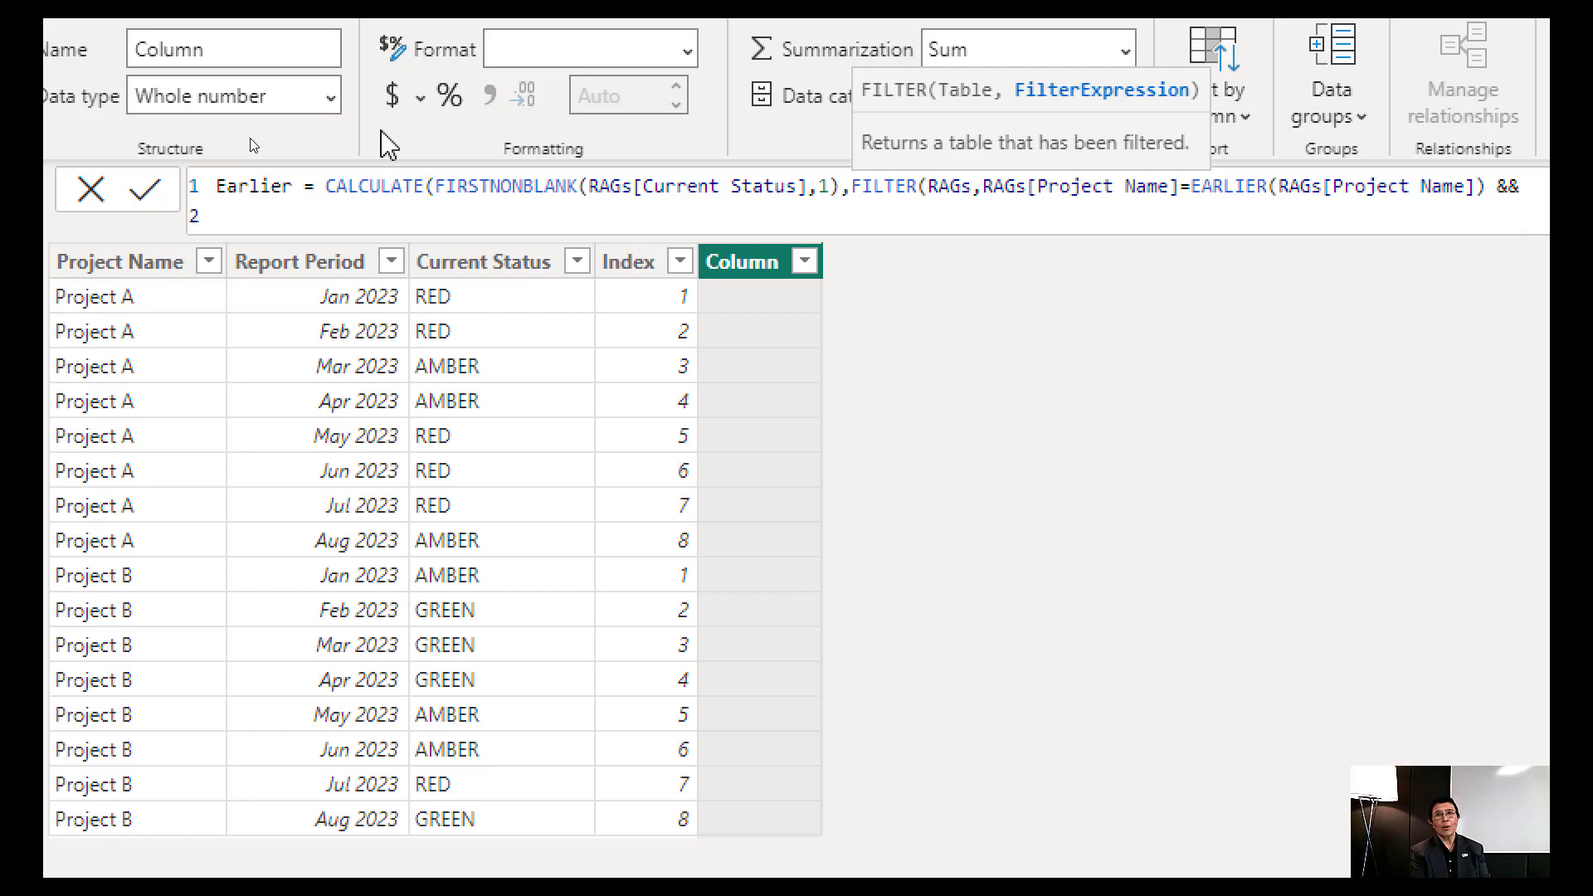
pyautogui.write('inde')
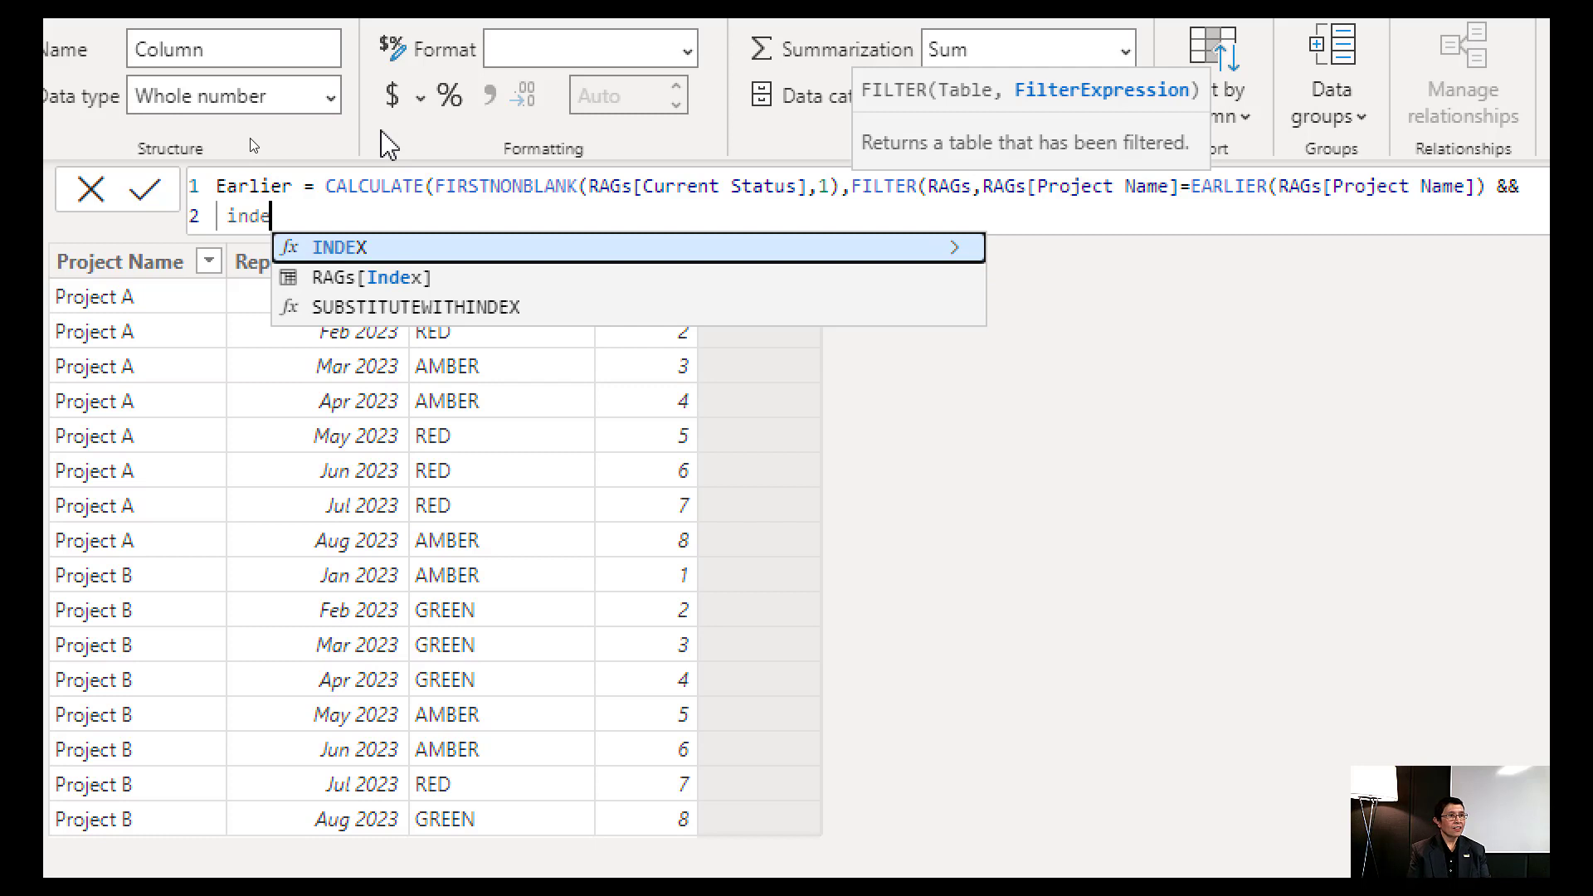
pyautogui.press('Down')
pyautogui.press('Tab')
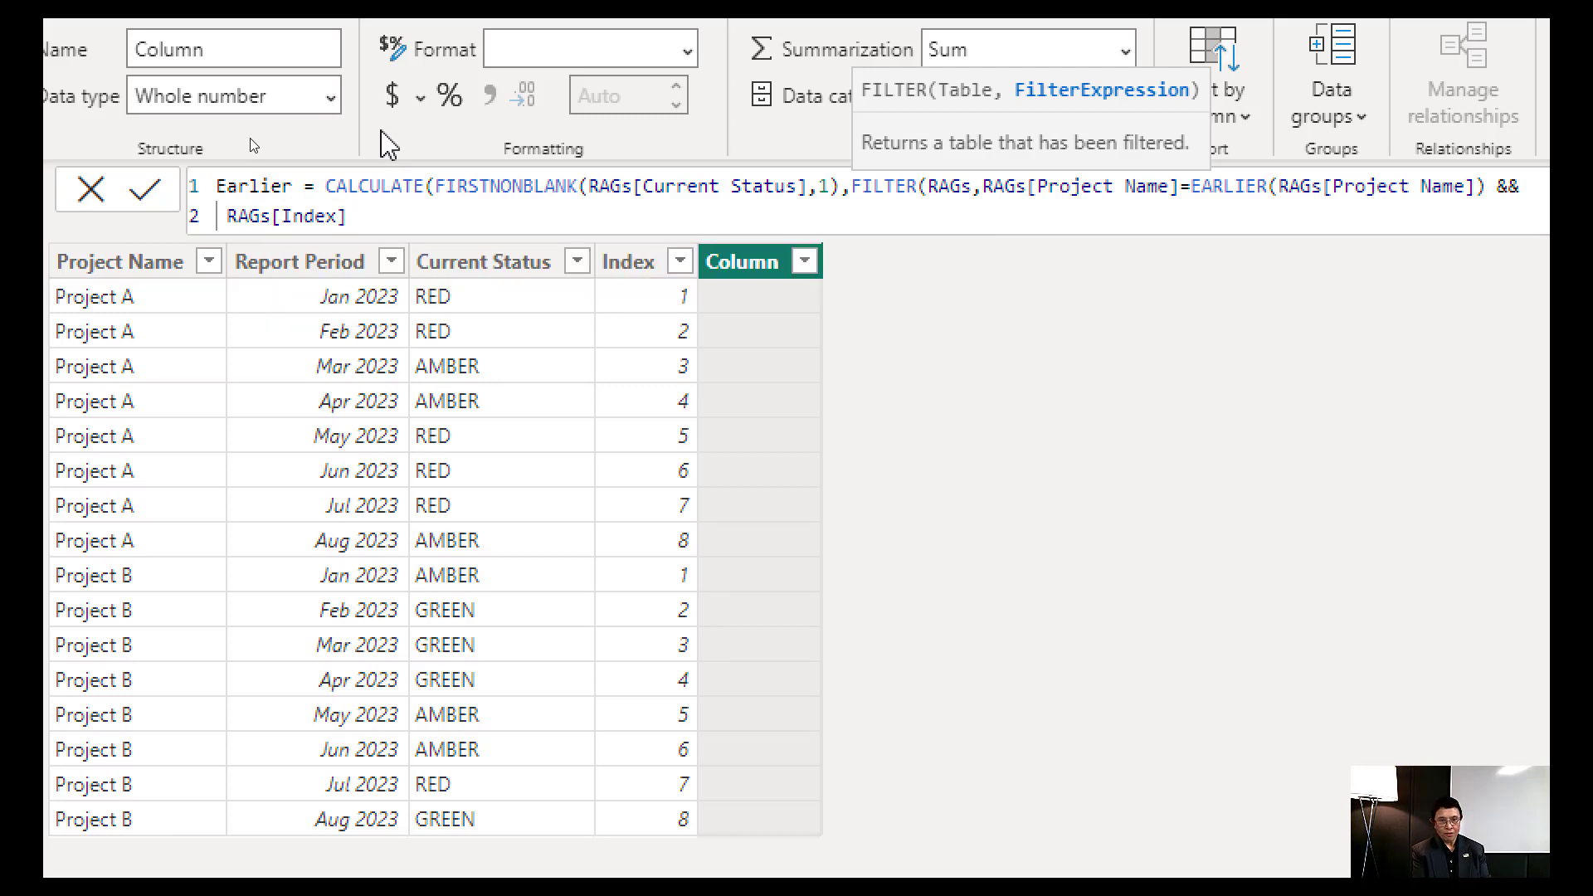
pyautogui.write('= ear')
pyautogui.press('Tab')
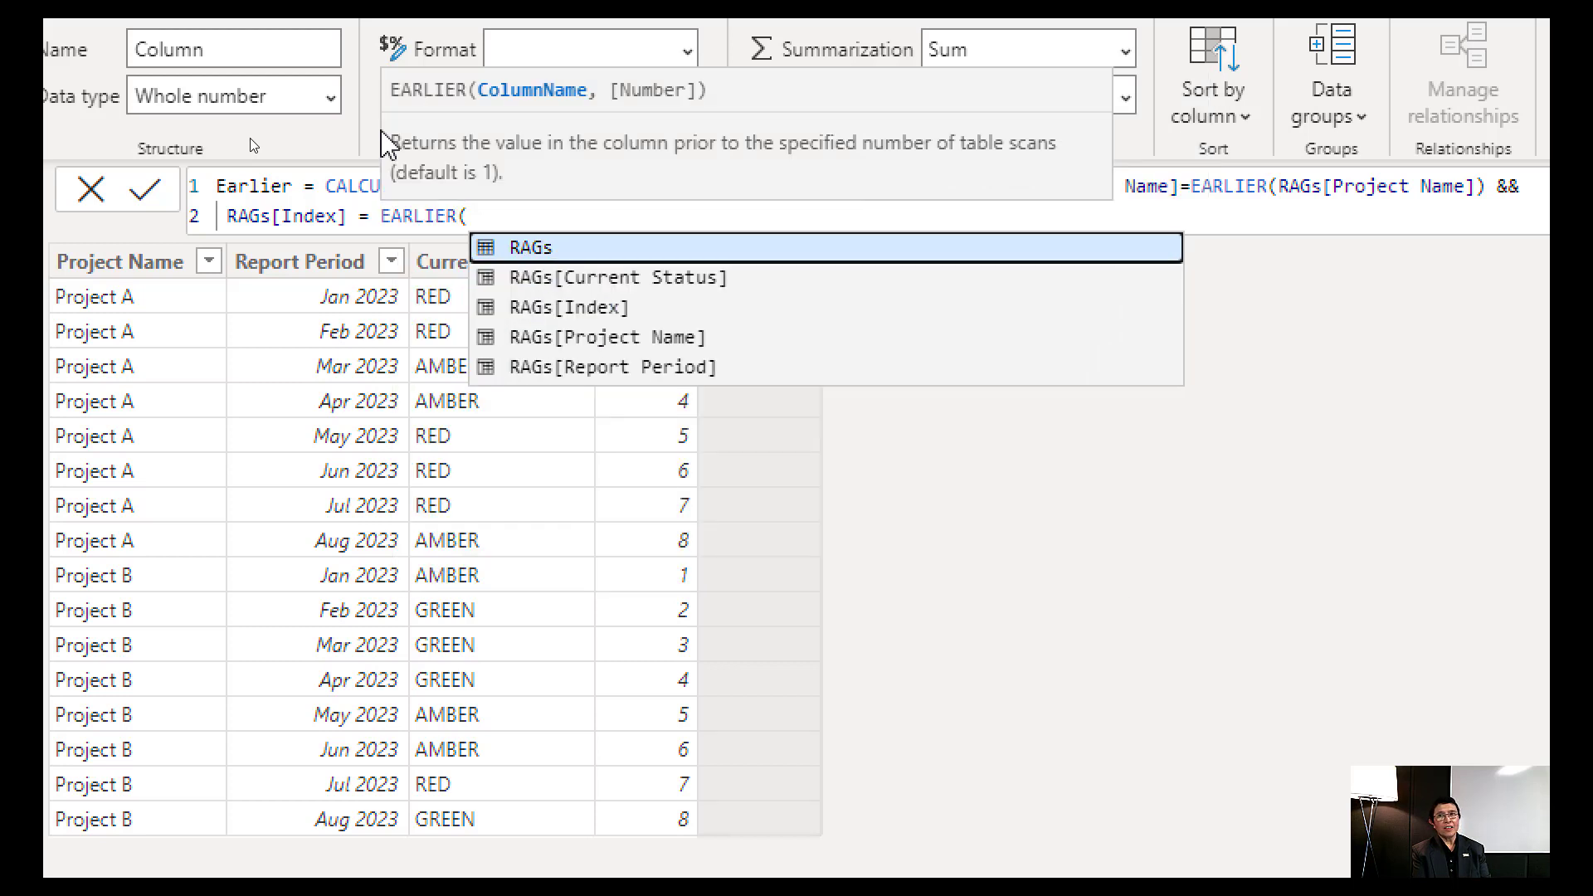
pyautogui.write('in')
pyautogui.press('Tab')
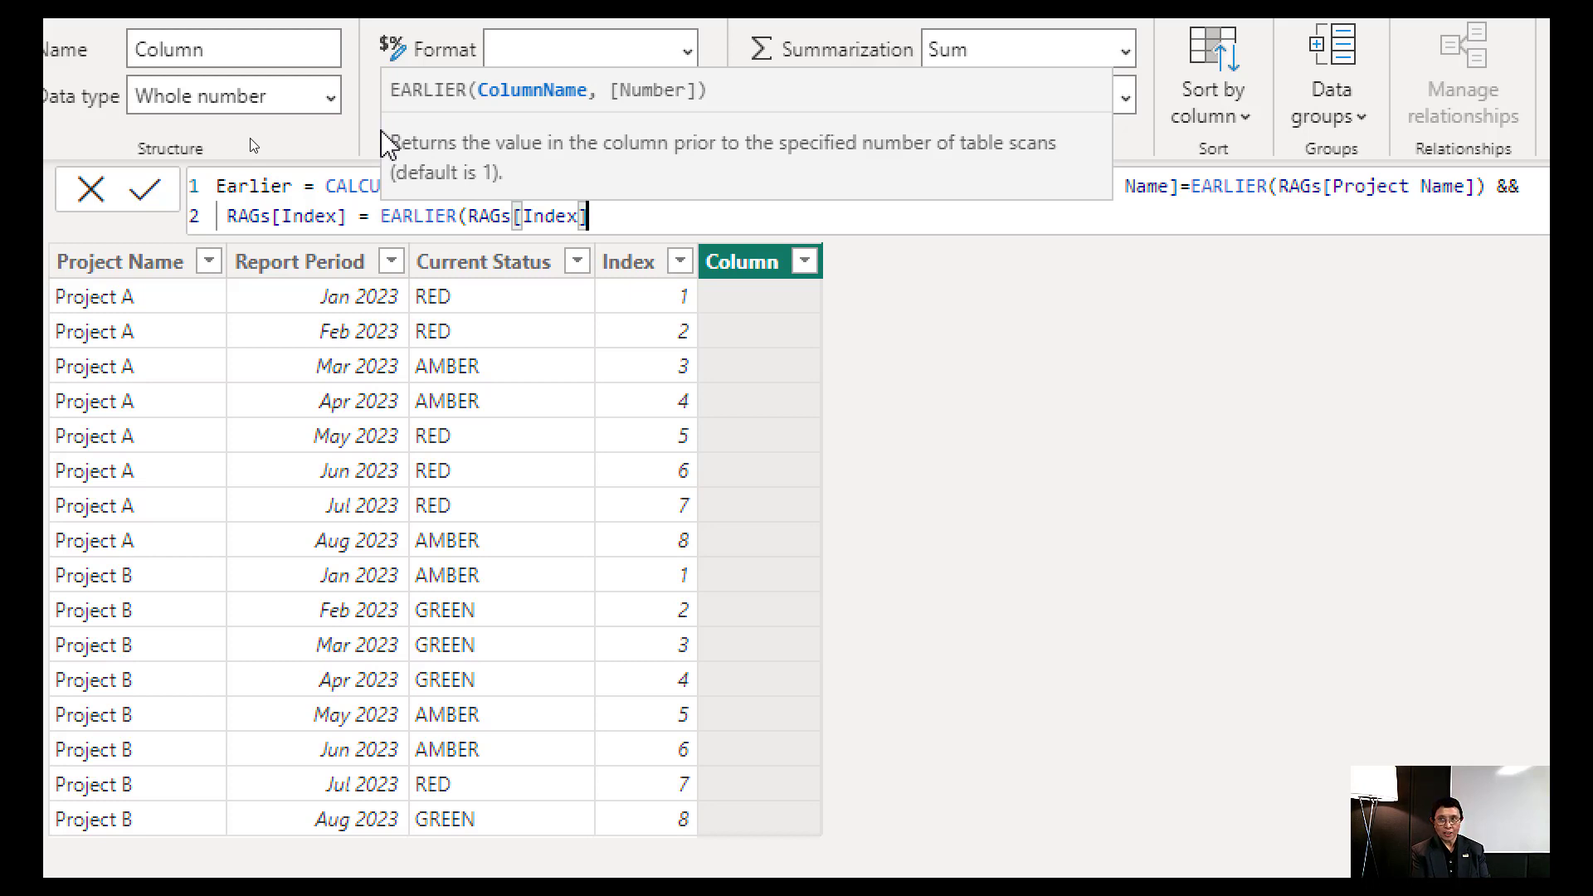
pyautogui.write(')')
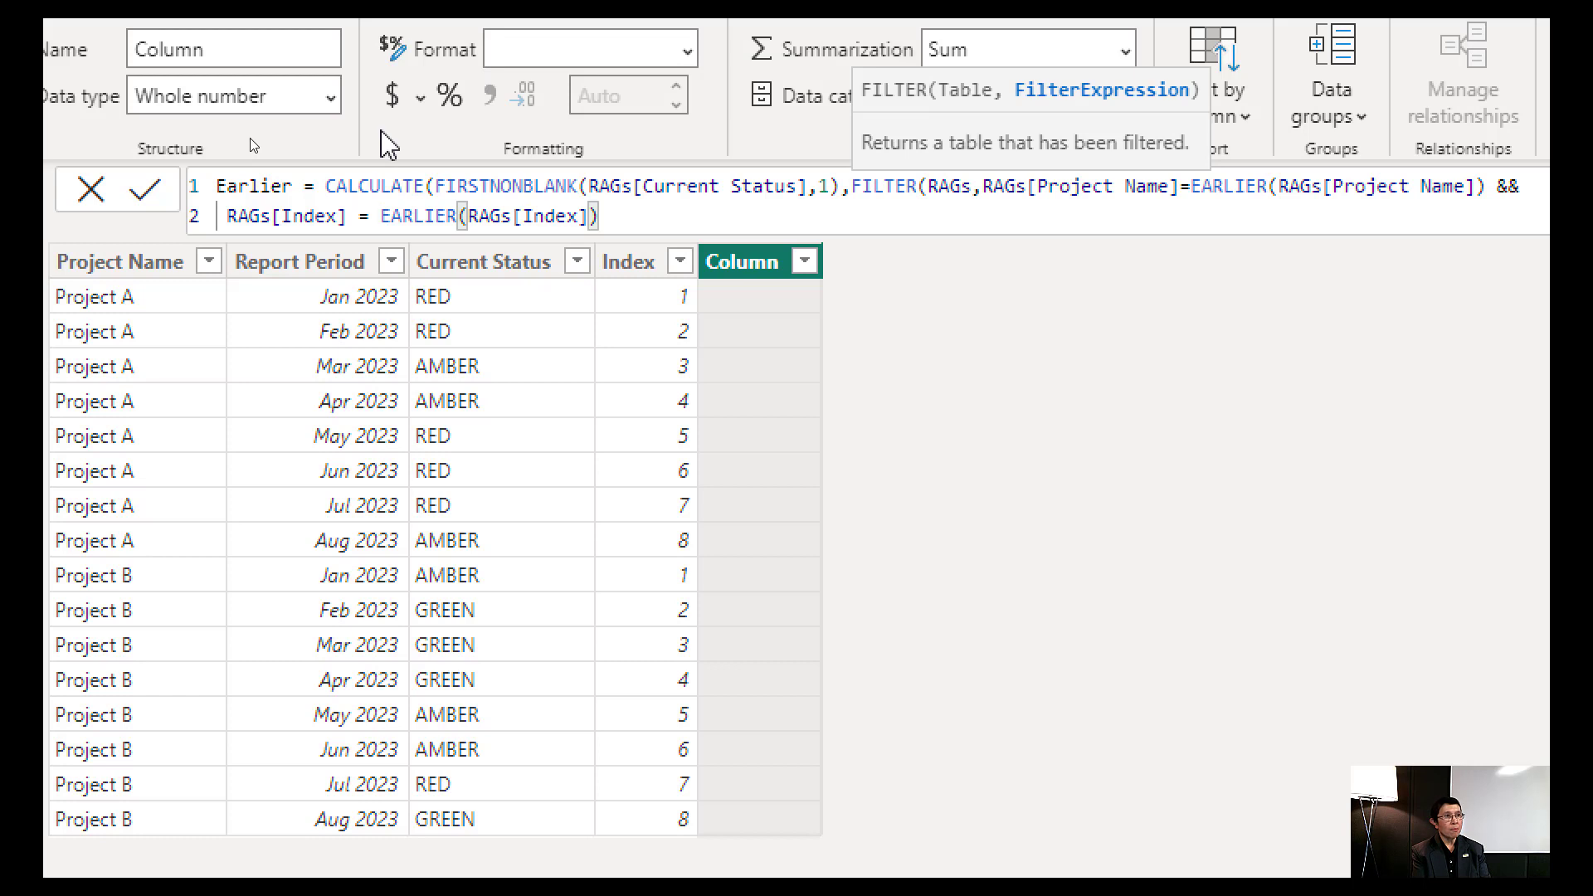
# Step: Subtract 1 from the EARLIER index, close FILTER and CALCULATE, and commit the Earlier formula
pyautogui.write('-')
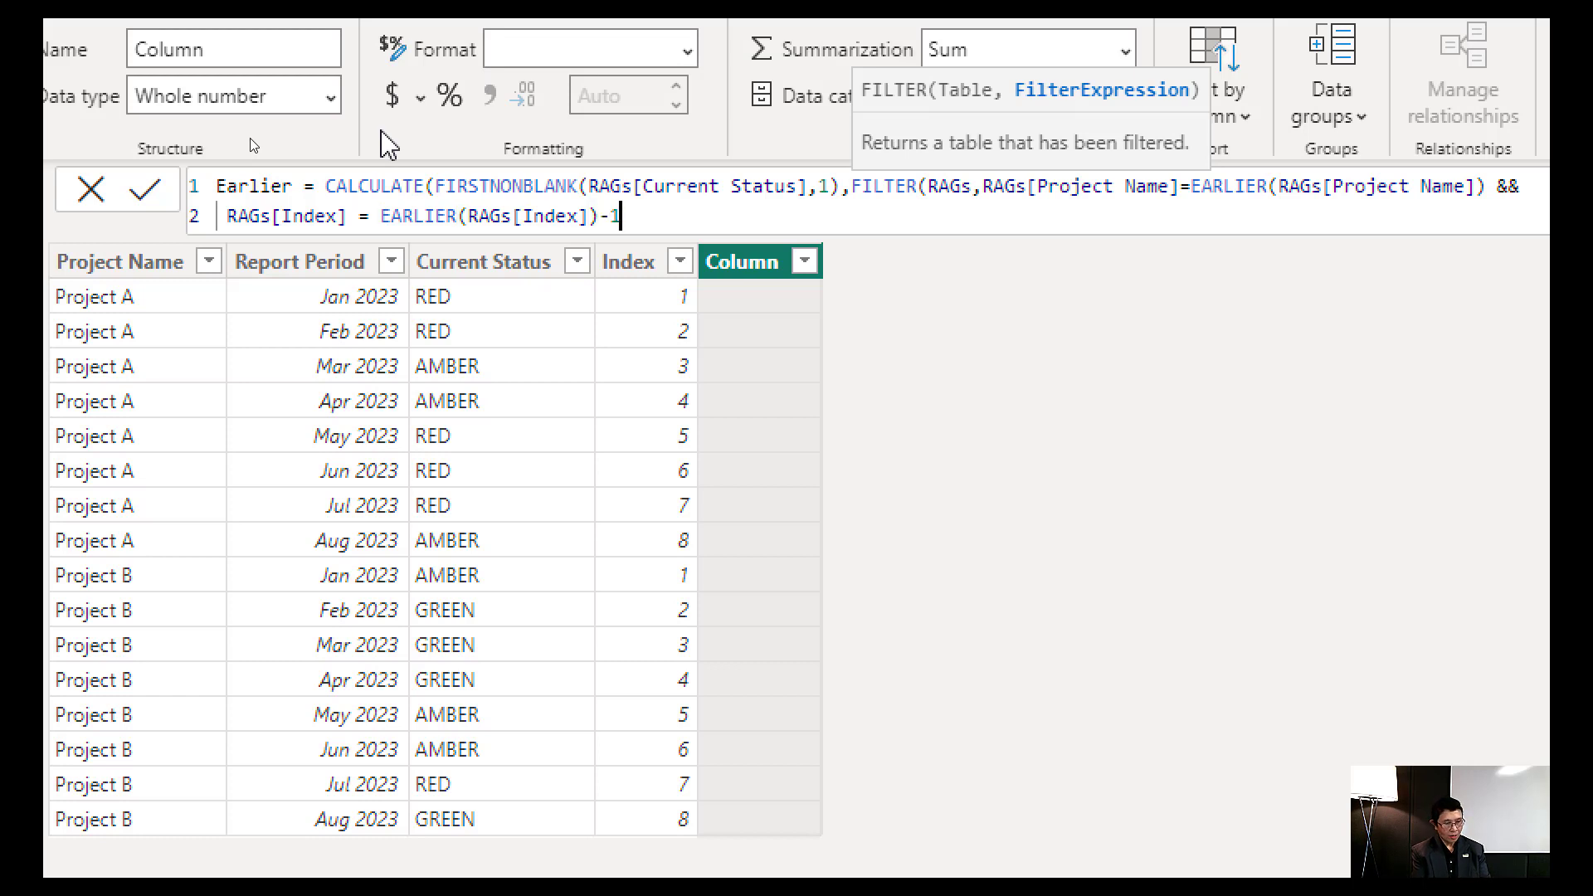
pyautogui.write('1)')
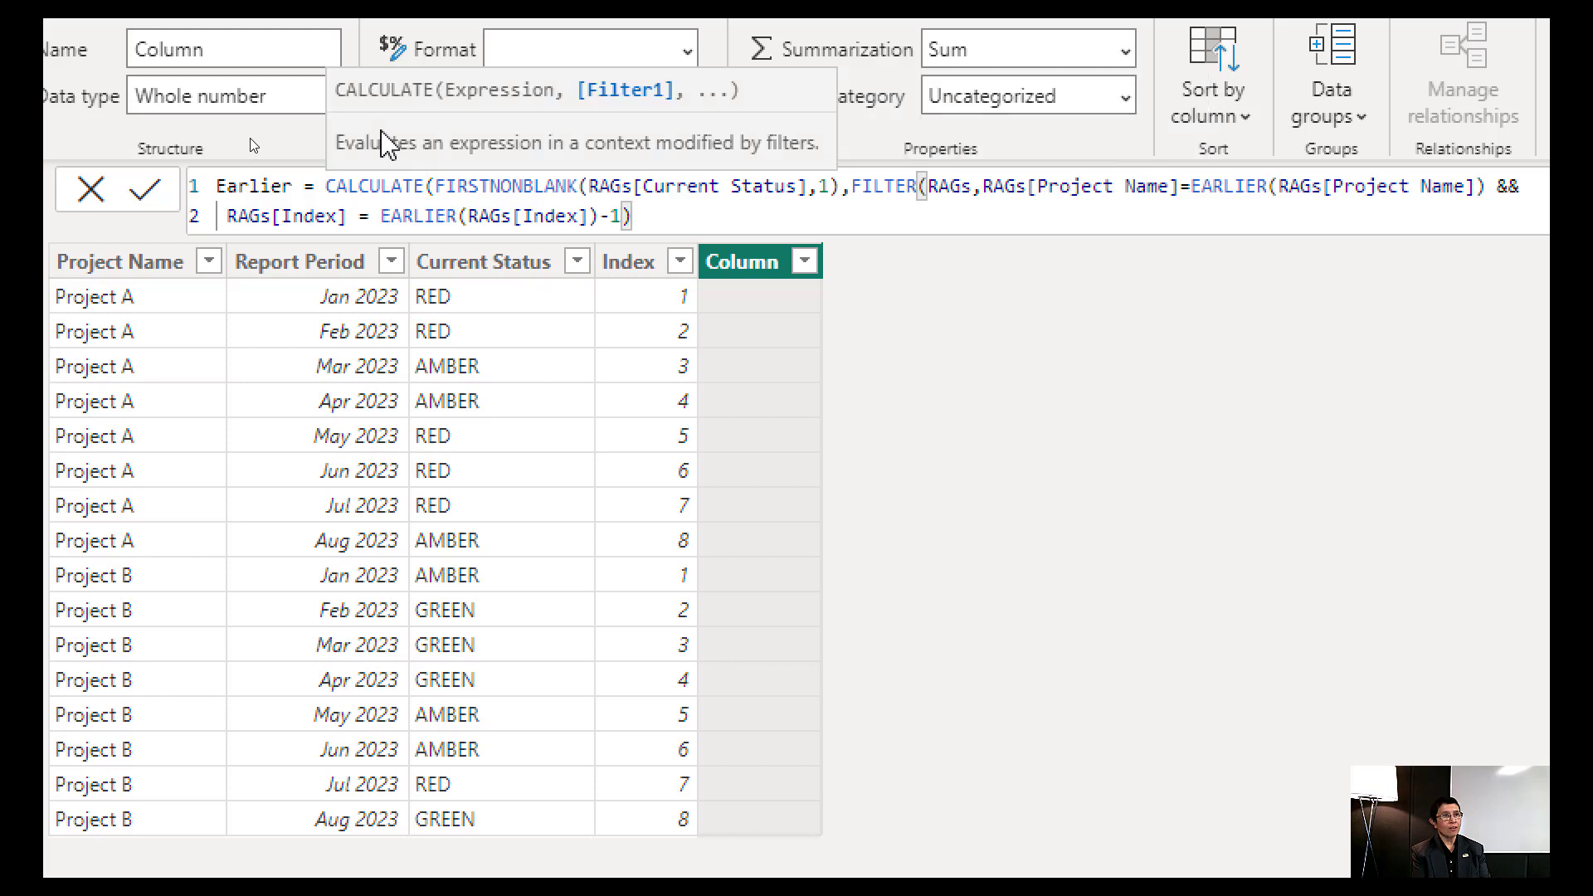
pyautogui.write(')')
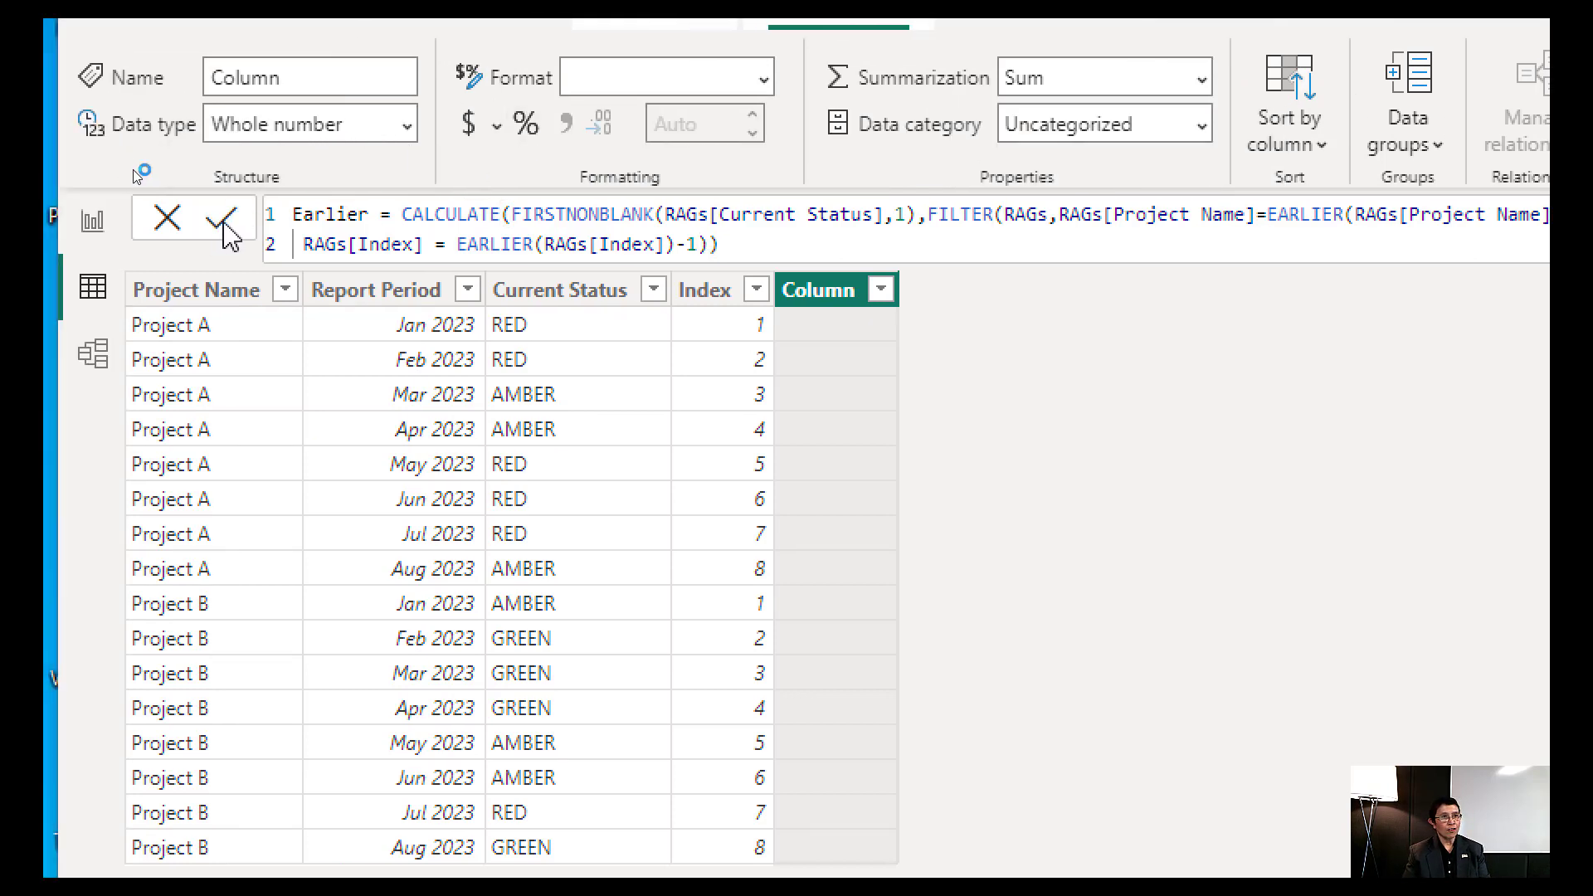
pyautogui.click(223, 234)
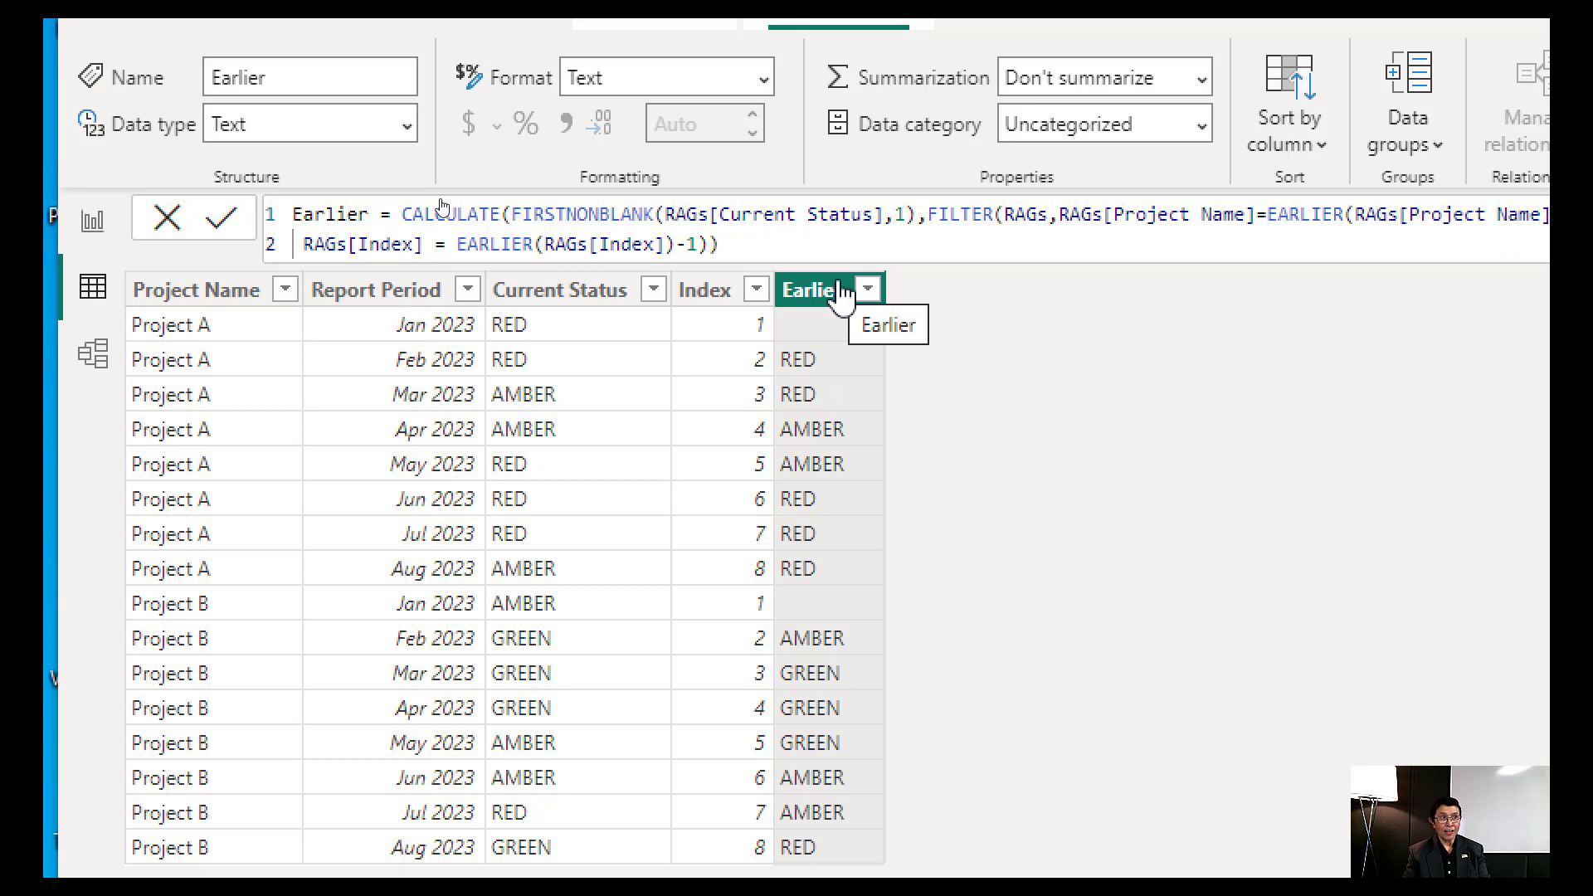
# Step: Copy the whole Earlier formula and add another calculated column to the RAGs table
pyautogui.moveTo(732, 245); pyautogui.dragTo(220, 220)
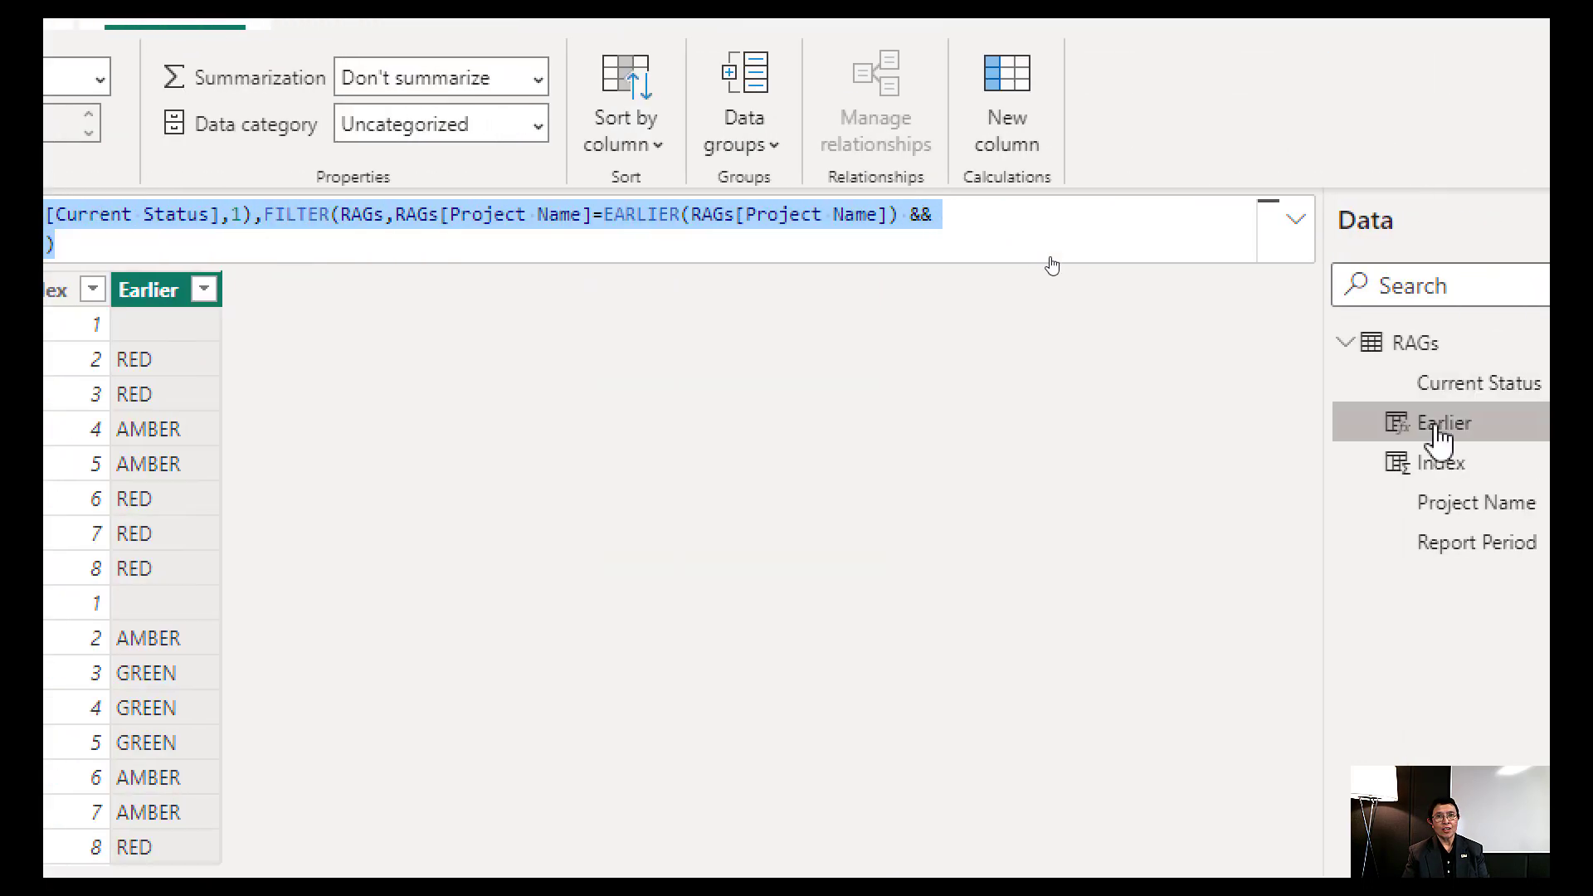
pyautogui.rightClick(1375, 343)
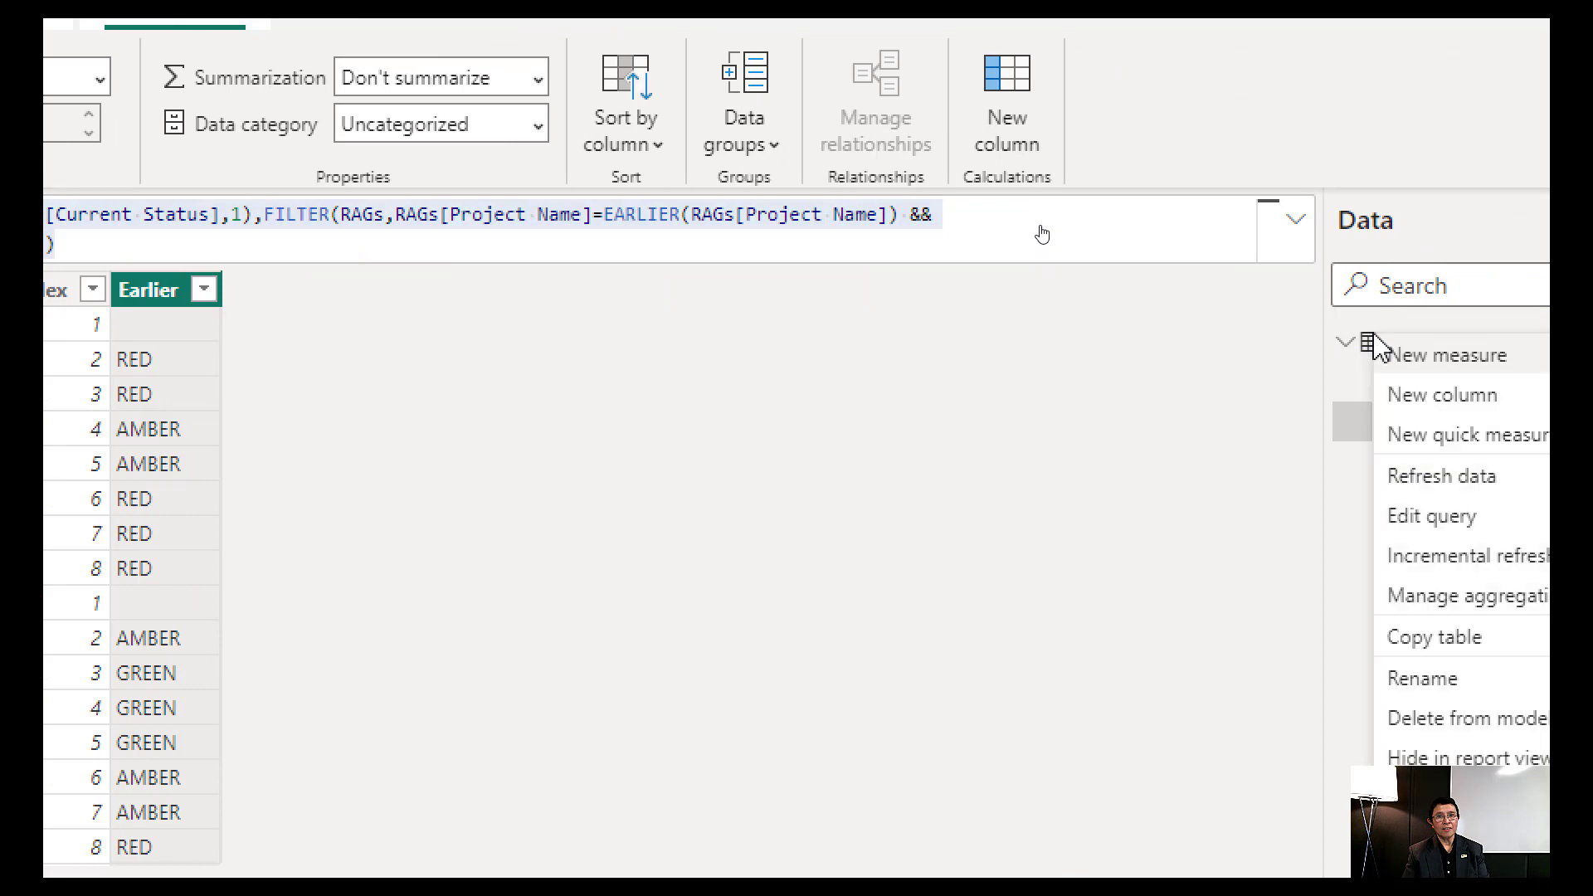
pyautogui.click(1409, 397)
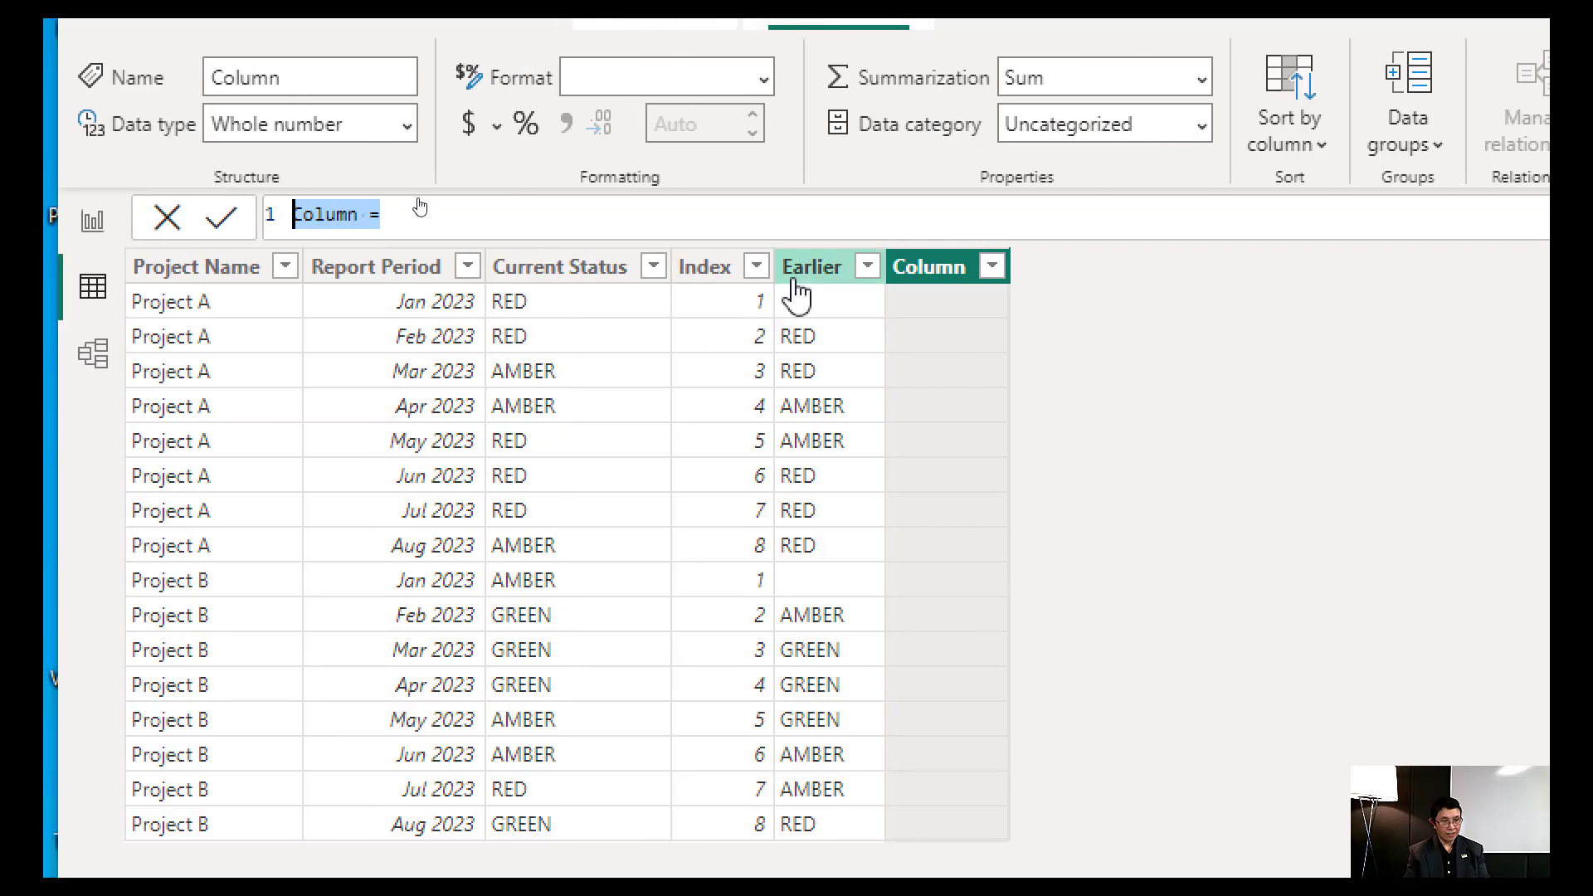
# Step: Name the new column Next and paste the copied Earlier formula behind it, removing the leftover name Earlier
pyautogui.write('Mext')
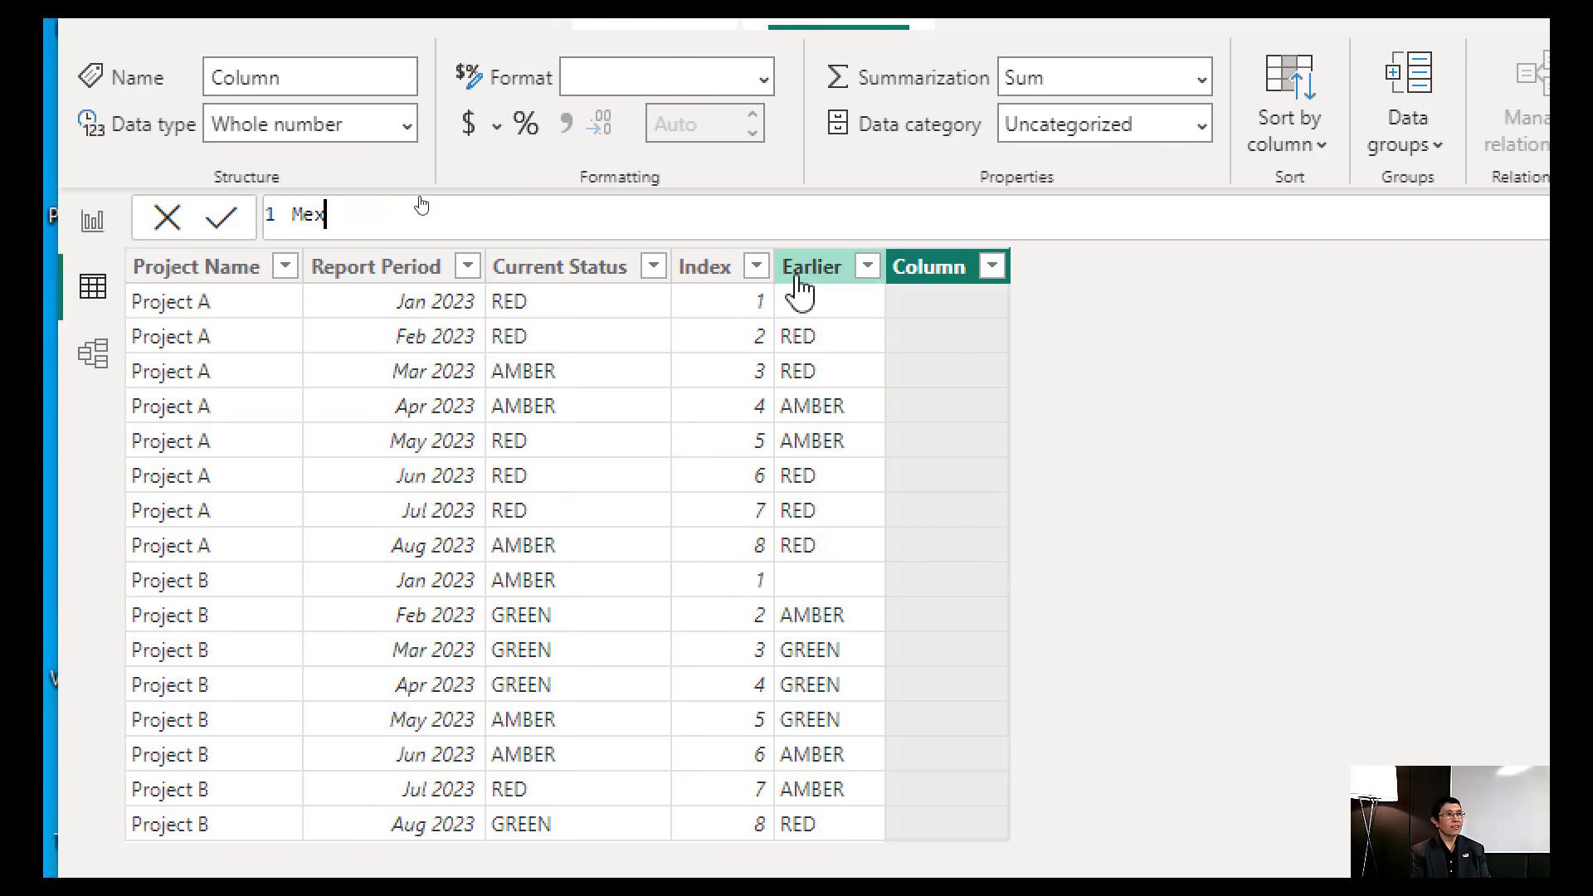
pyautogui.press('BackSpace')
pyautogui.press('BackSpace')
pyautogui.press('BackSpace')
pyautogui.write('Ne')
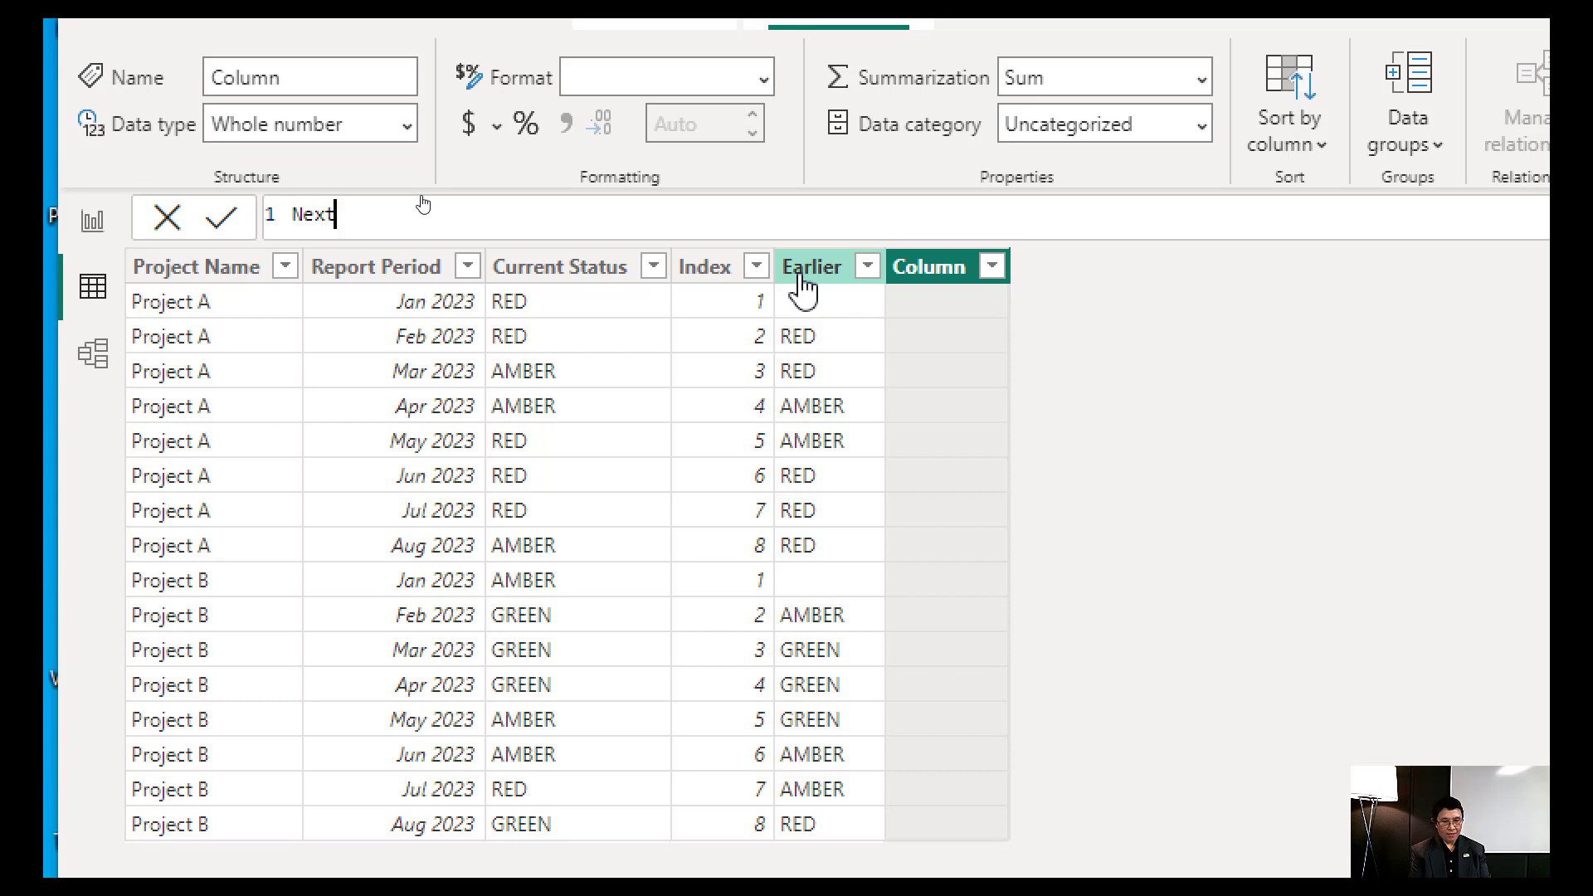
pyautogui.write('xt')
pyautogui.hotkey('ctrl', 'v')
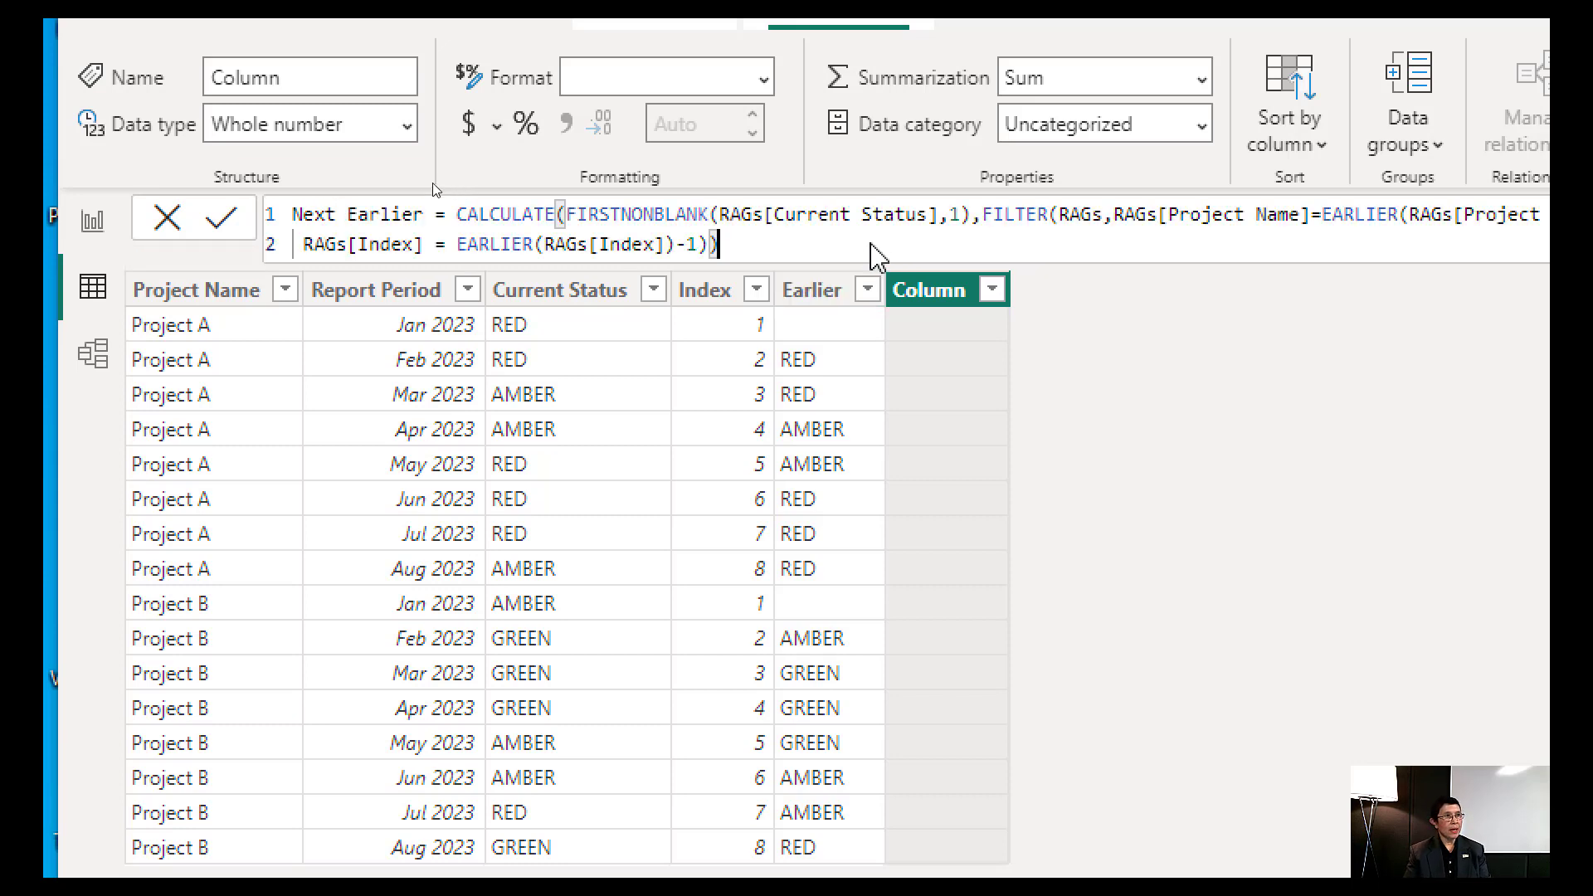
pyautogui.doubleClick(371, 217)
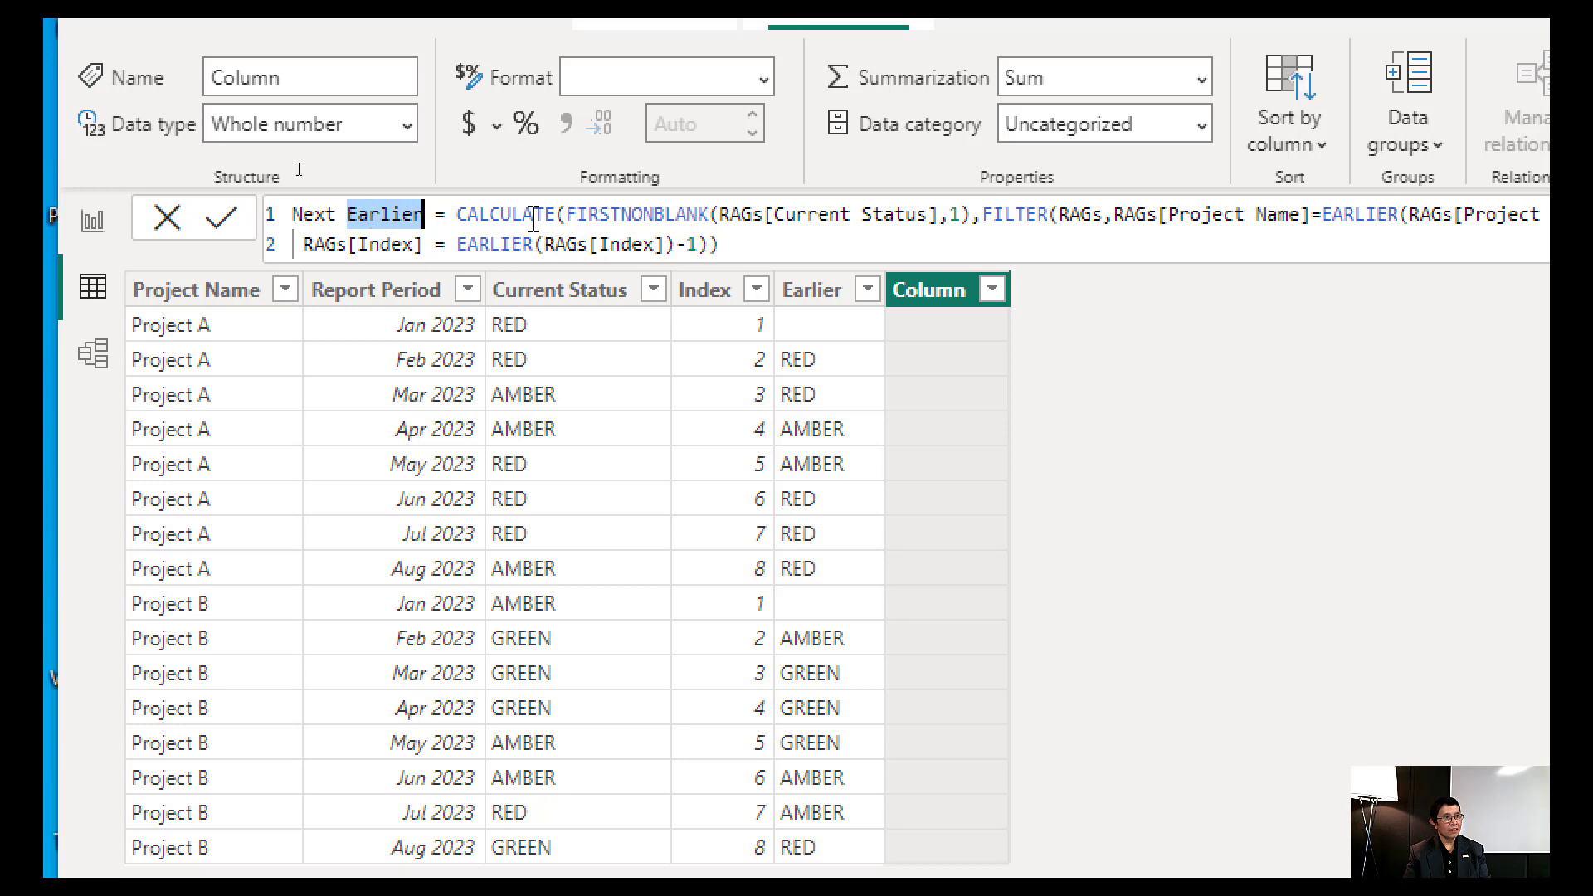
pyautogui.press('BackSpace')
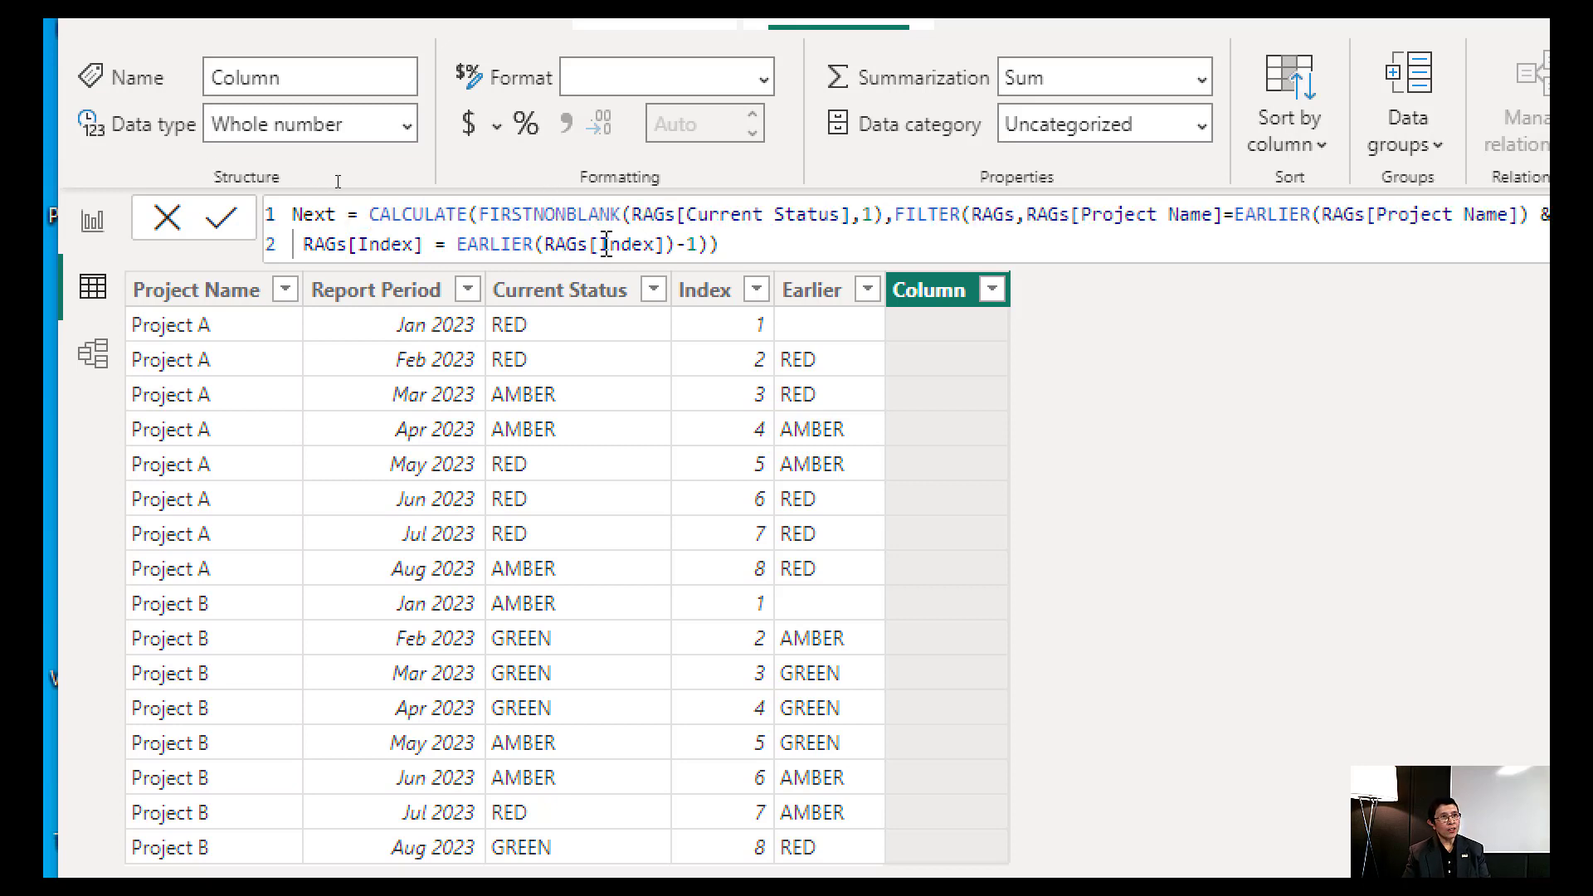
# Step: Change the index offset in the Next formula to EARLIER(RAGs[Index])+1 and commit the column
pyautogui.click(677, 243)
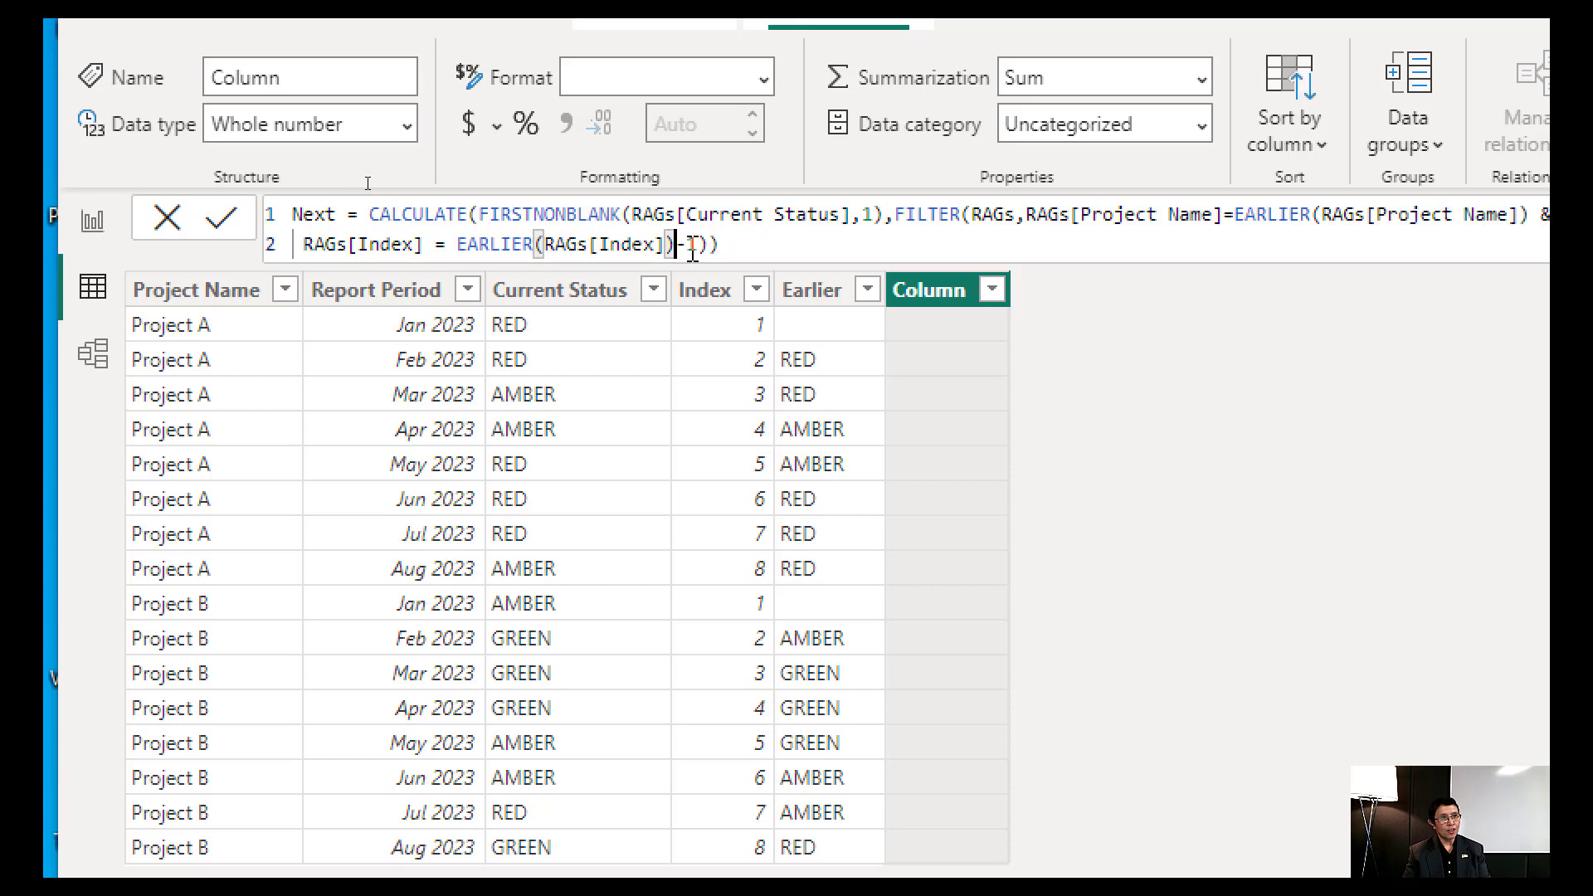
pyautogui.press('Delete')
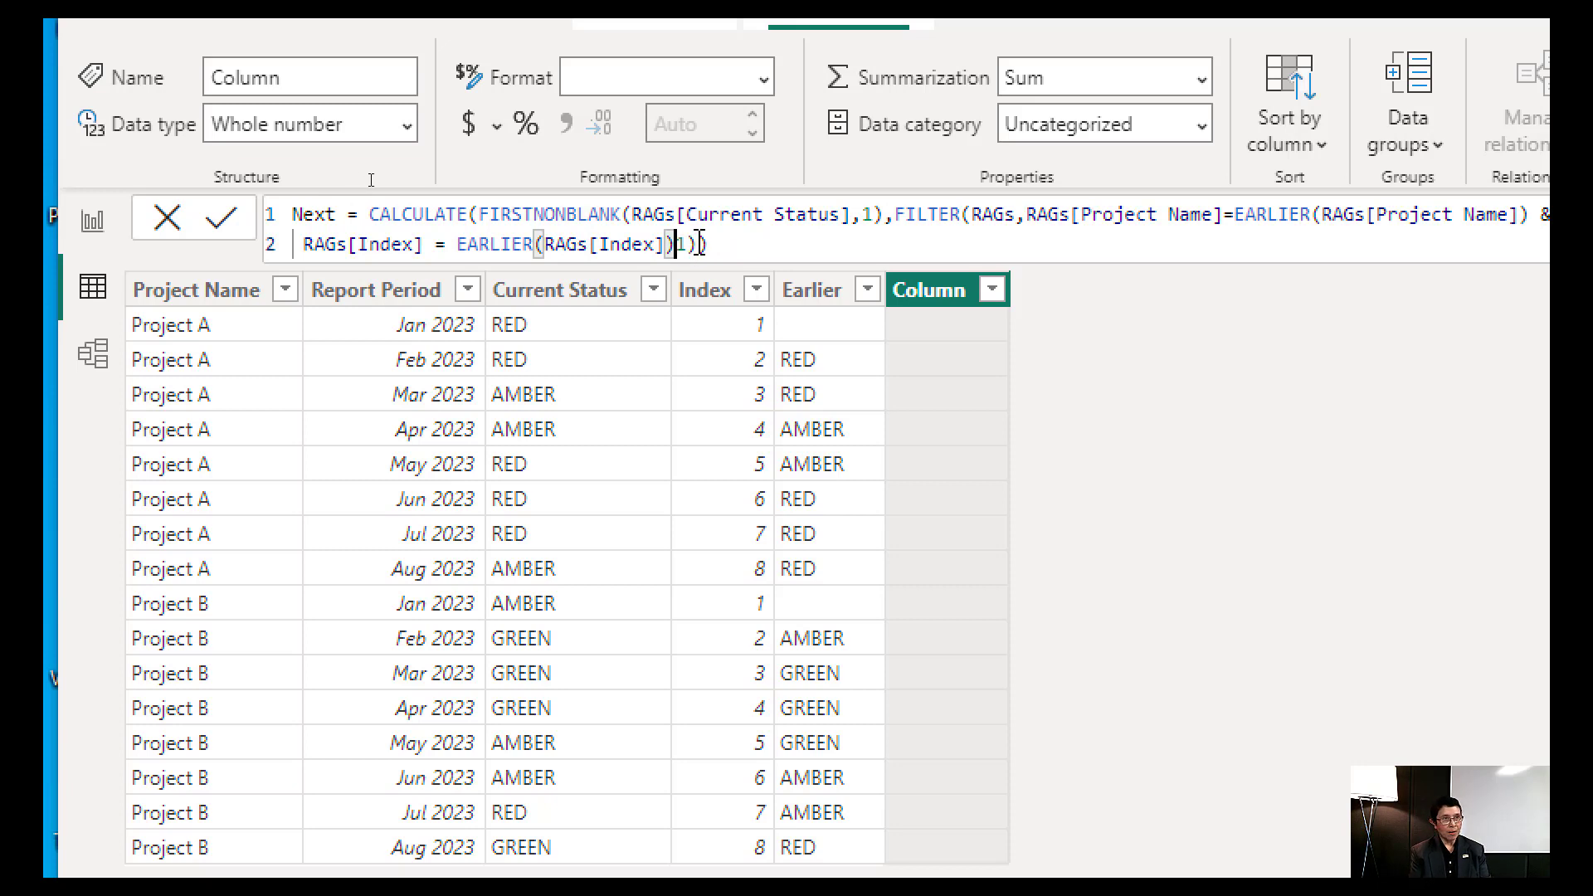
pyautogui.write('+')
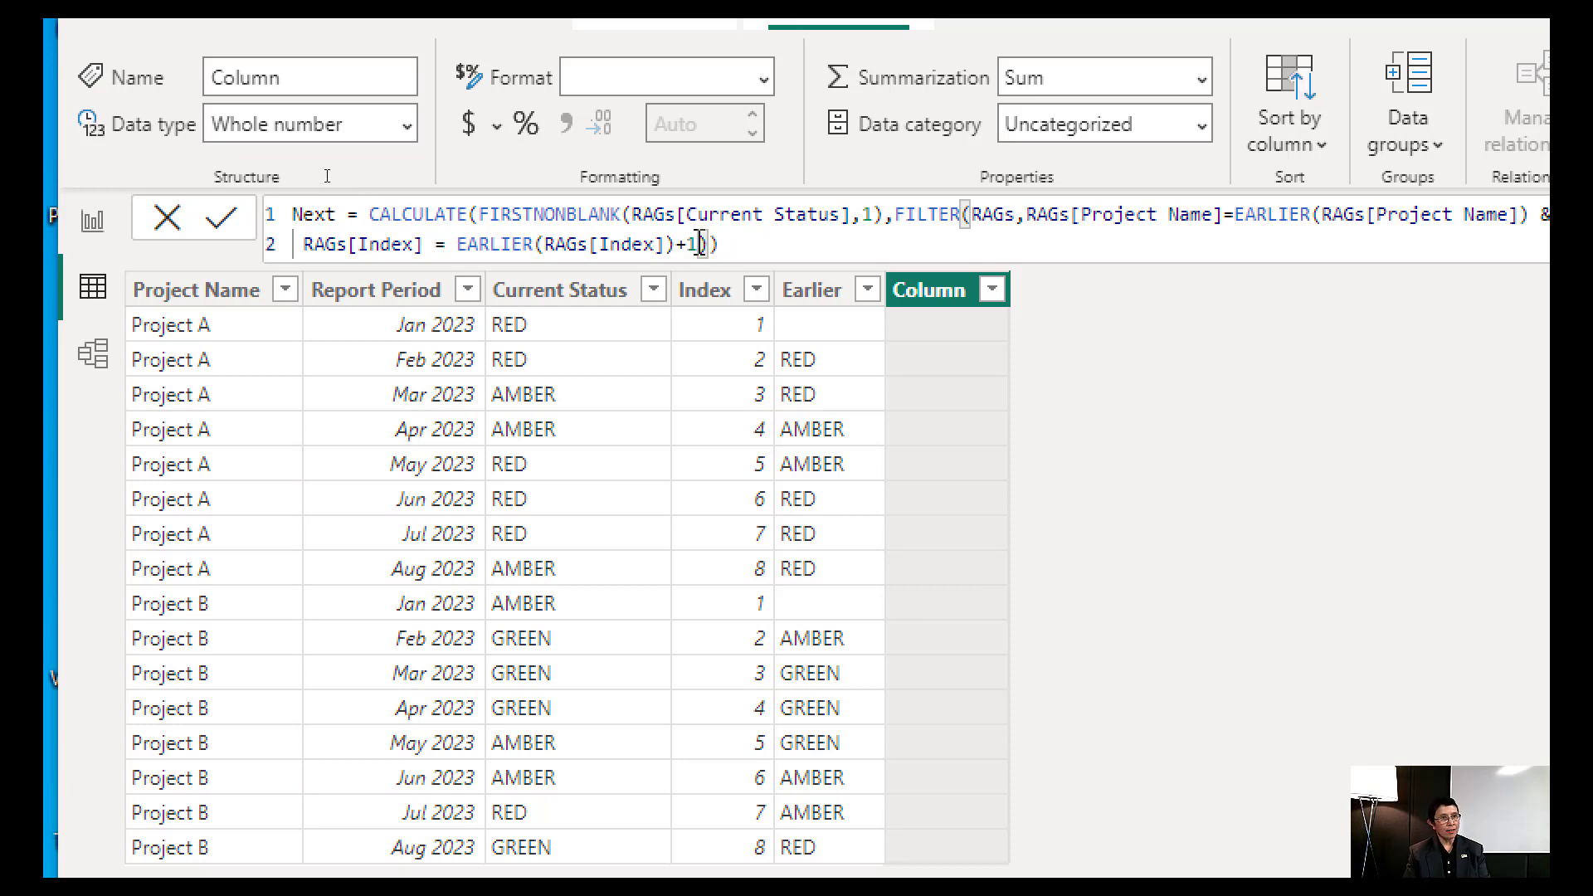
pyautogui.click(222, 220)
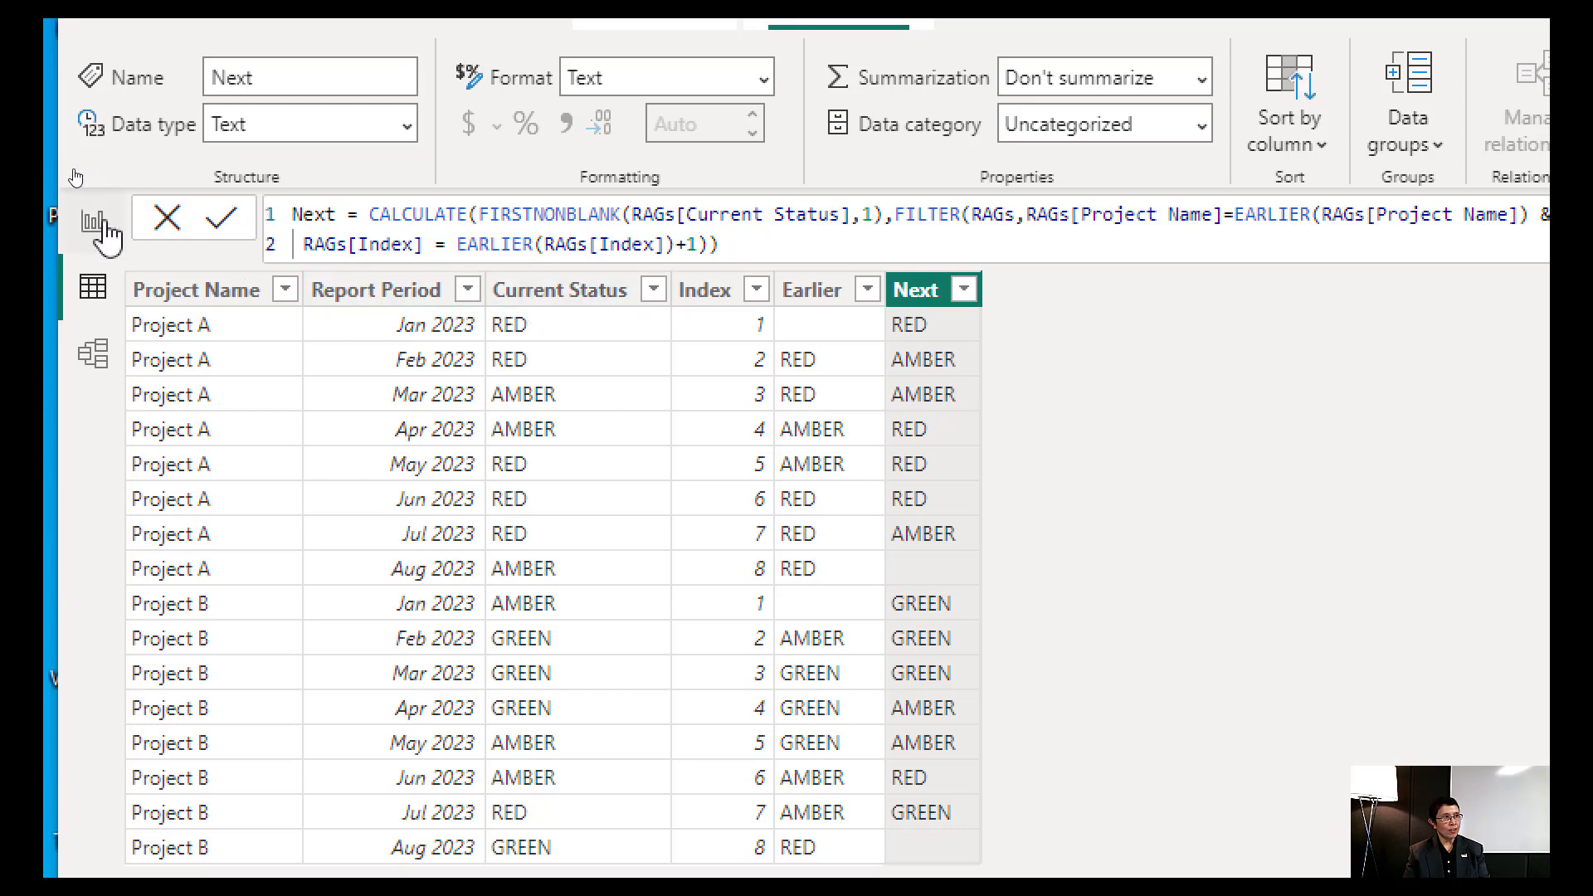
# Step: Insert a table visual on the report page and enlarge it across the middle of the canvas
pyautogui.click(95, 224)
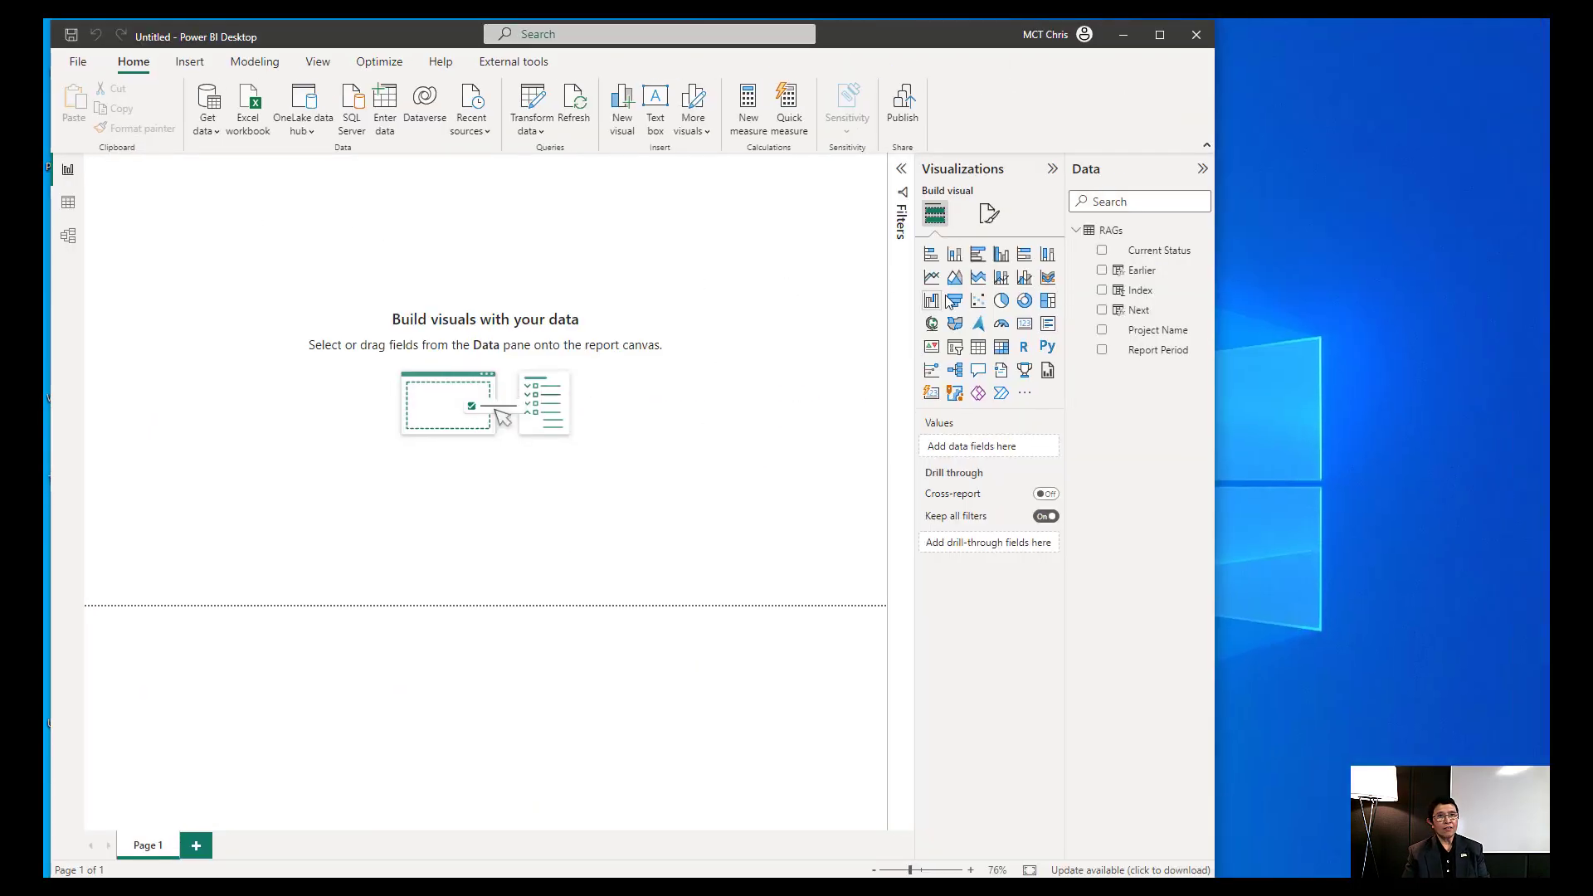
pyautogui.click(978, 347)
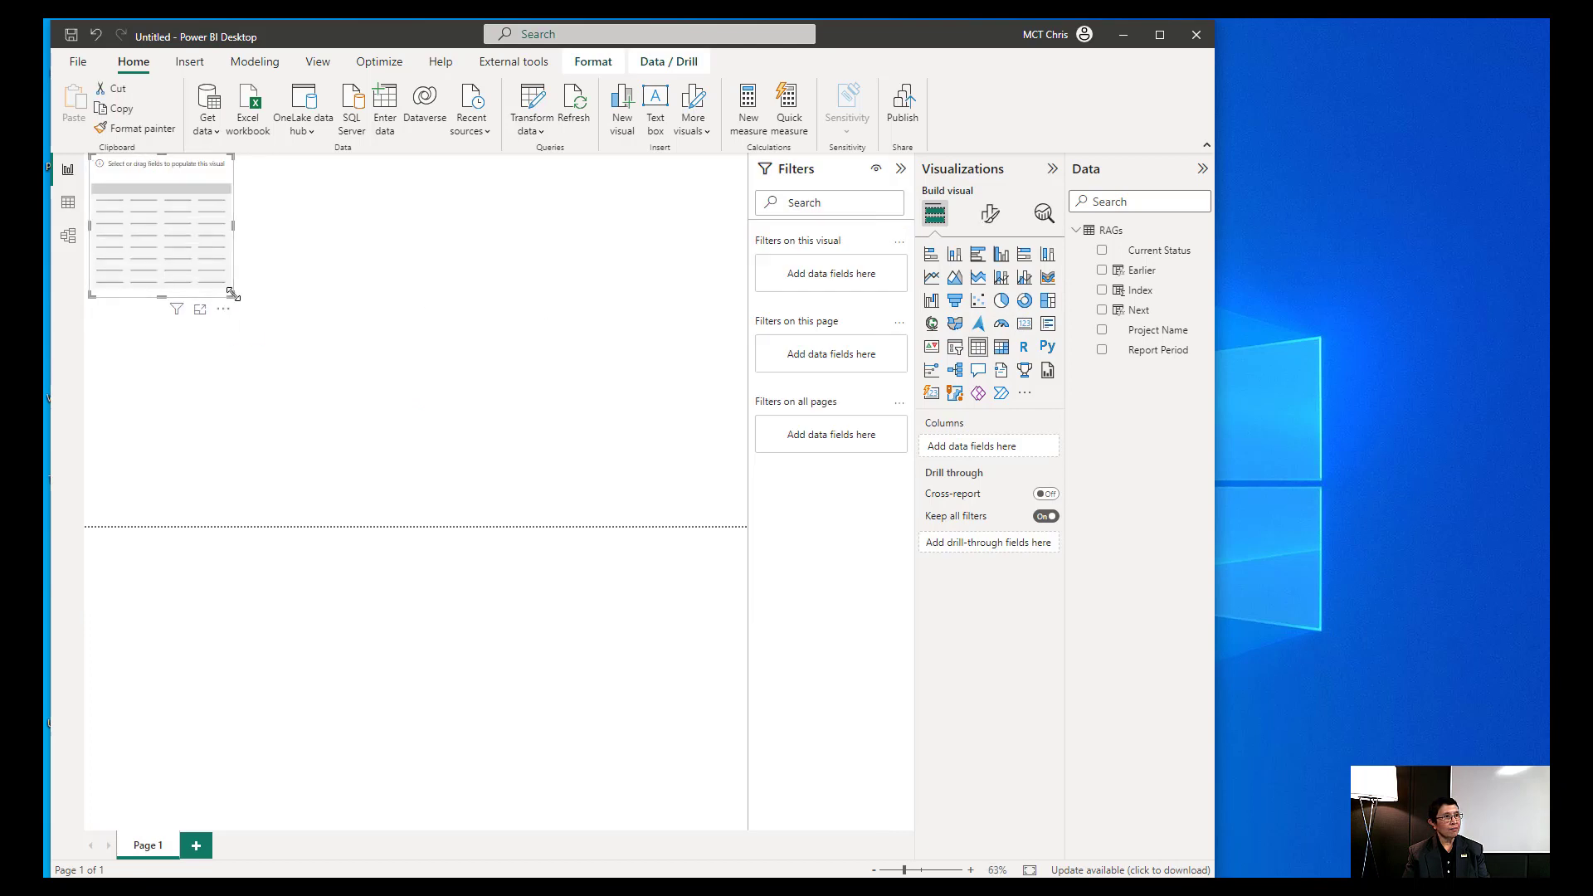
pyautogui.moveTo(231, 296); pyautogui.dragTo(593, 408)
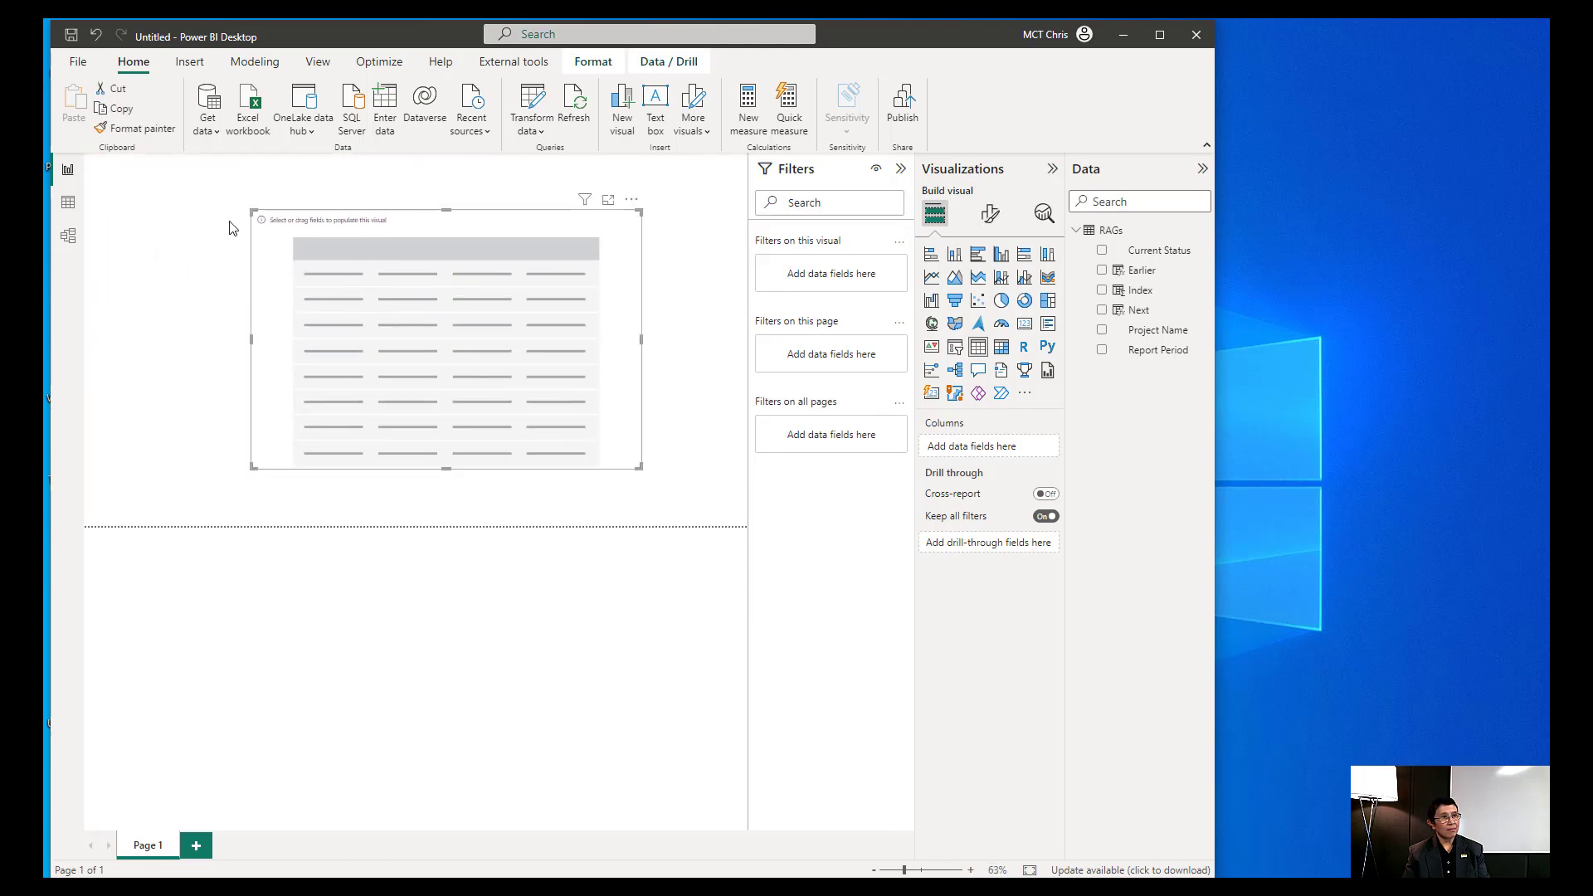
# Step: Fill the table visual with Project Name, Report Period, Current Status, Earlier and Next, showing it in focus mode
pyautogui.click(1101, 331)
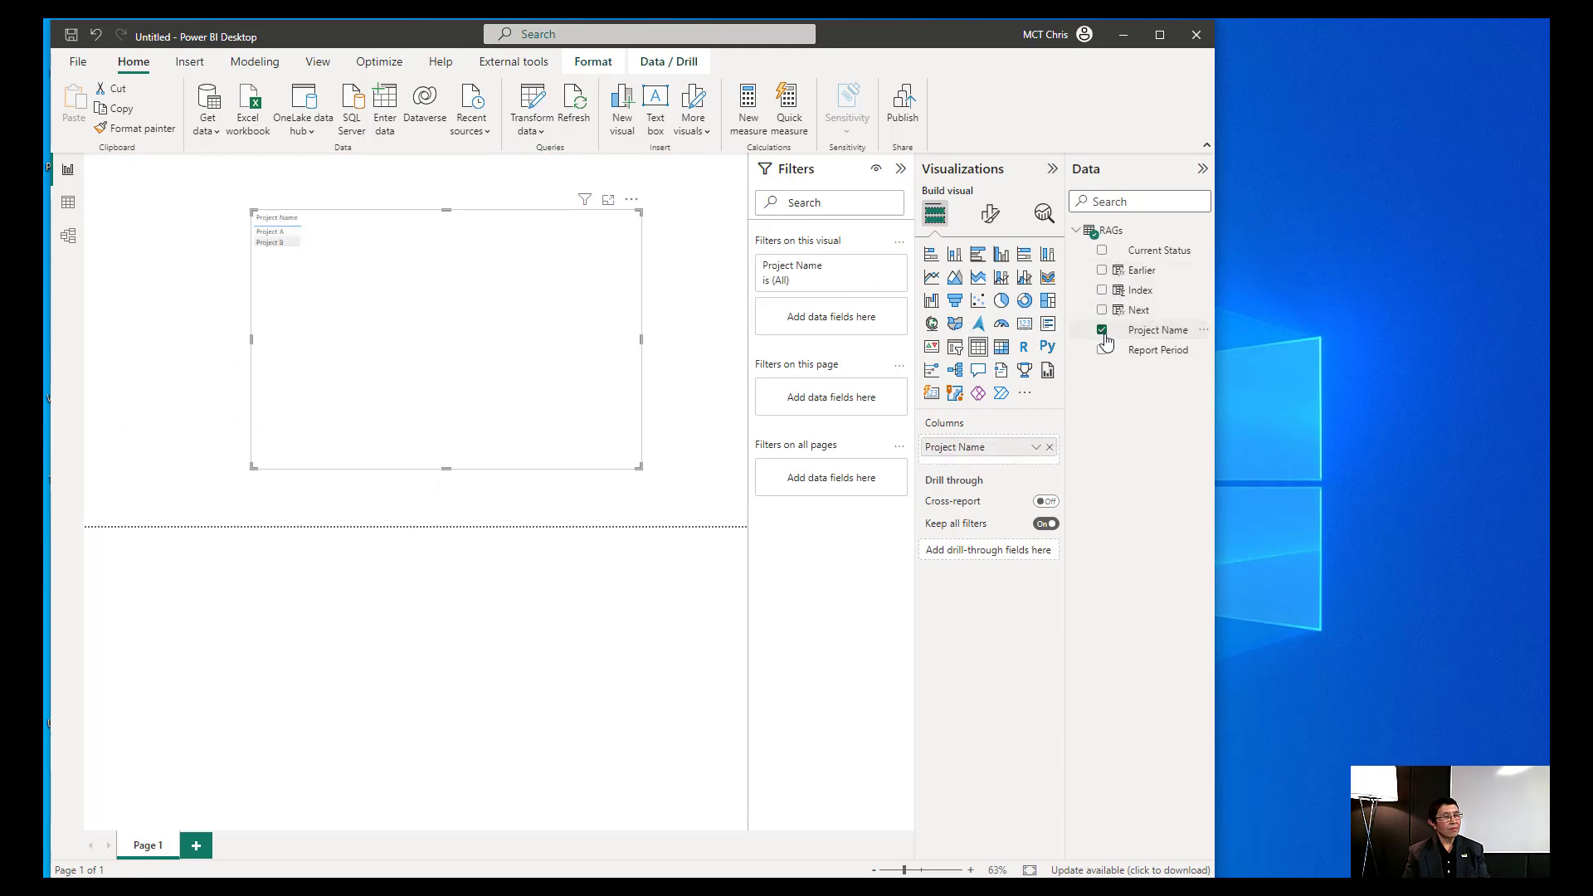
pyautogui.click(1101, 350)
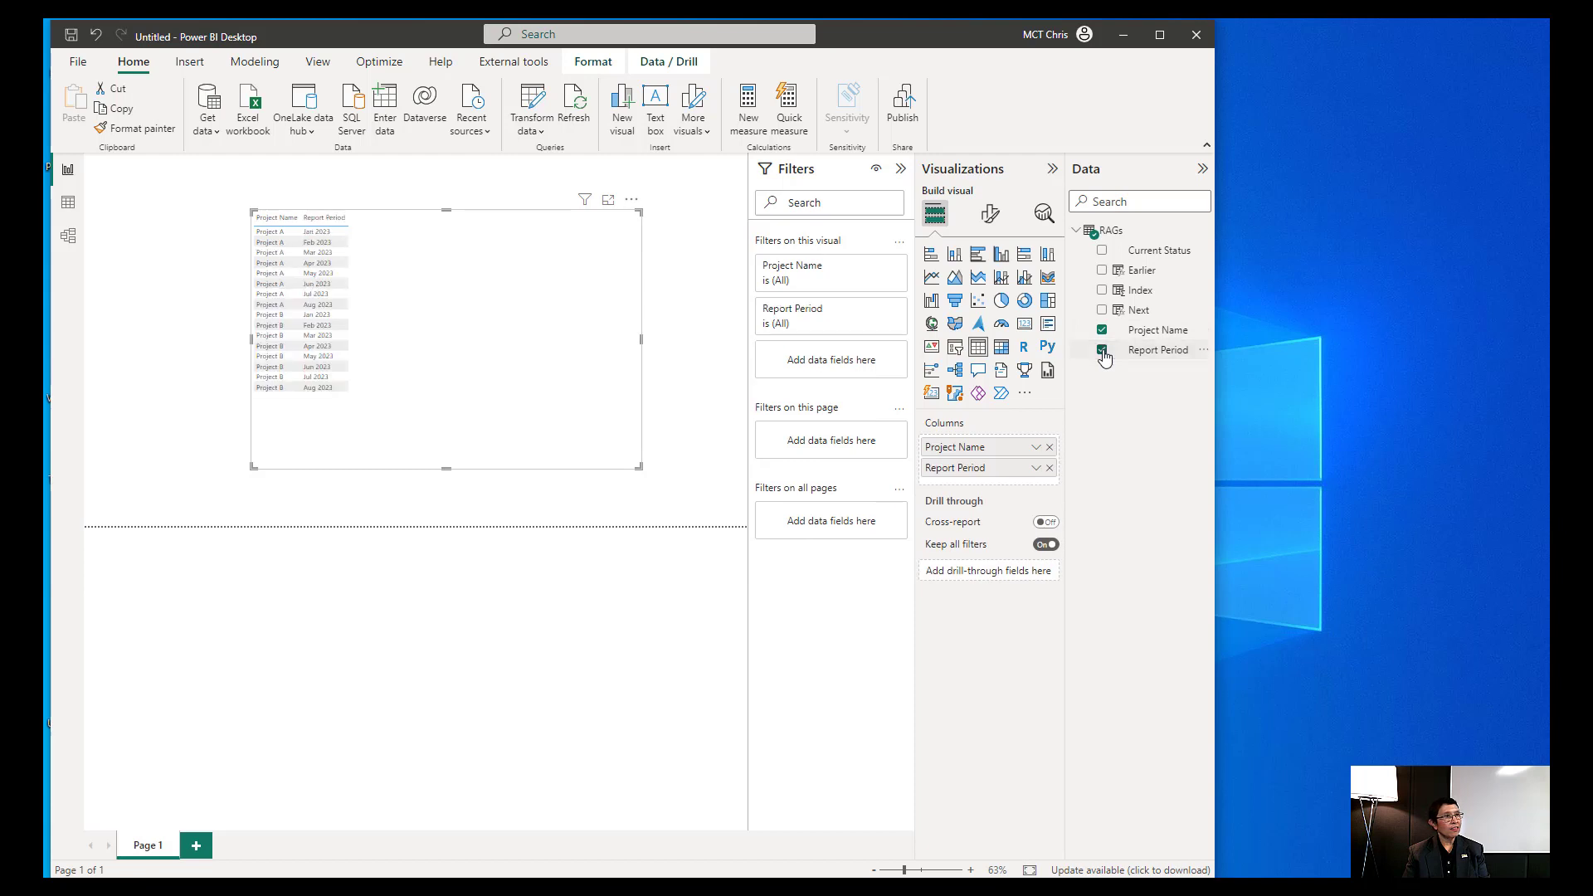
pyautogui.click(609, 201)
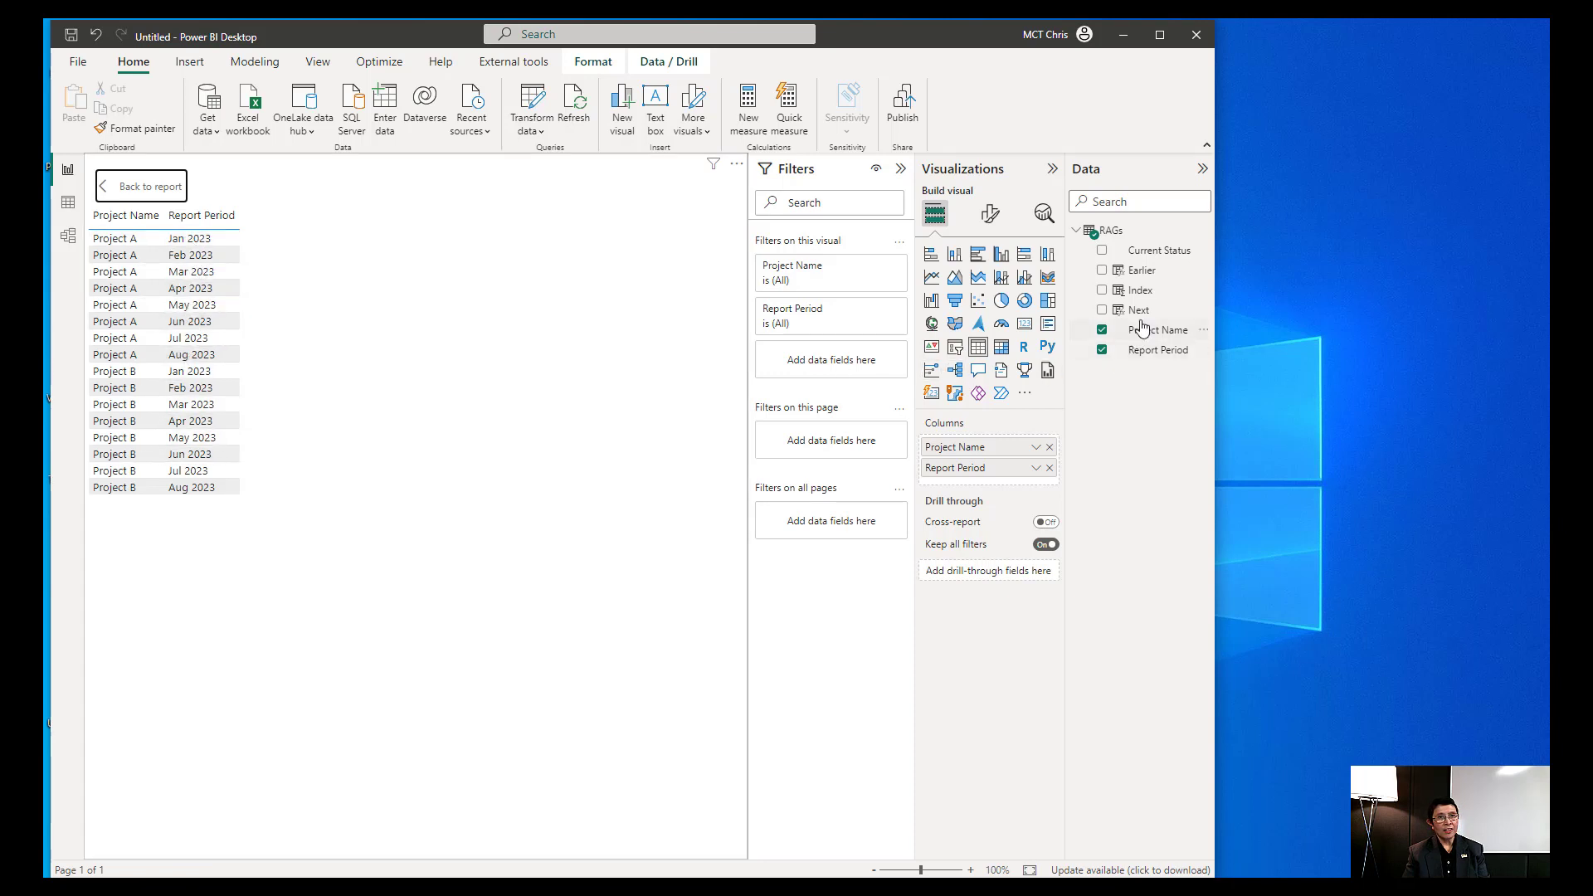
pyautogui.click(1101, 251)
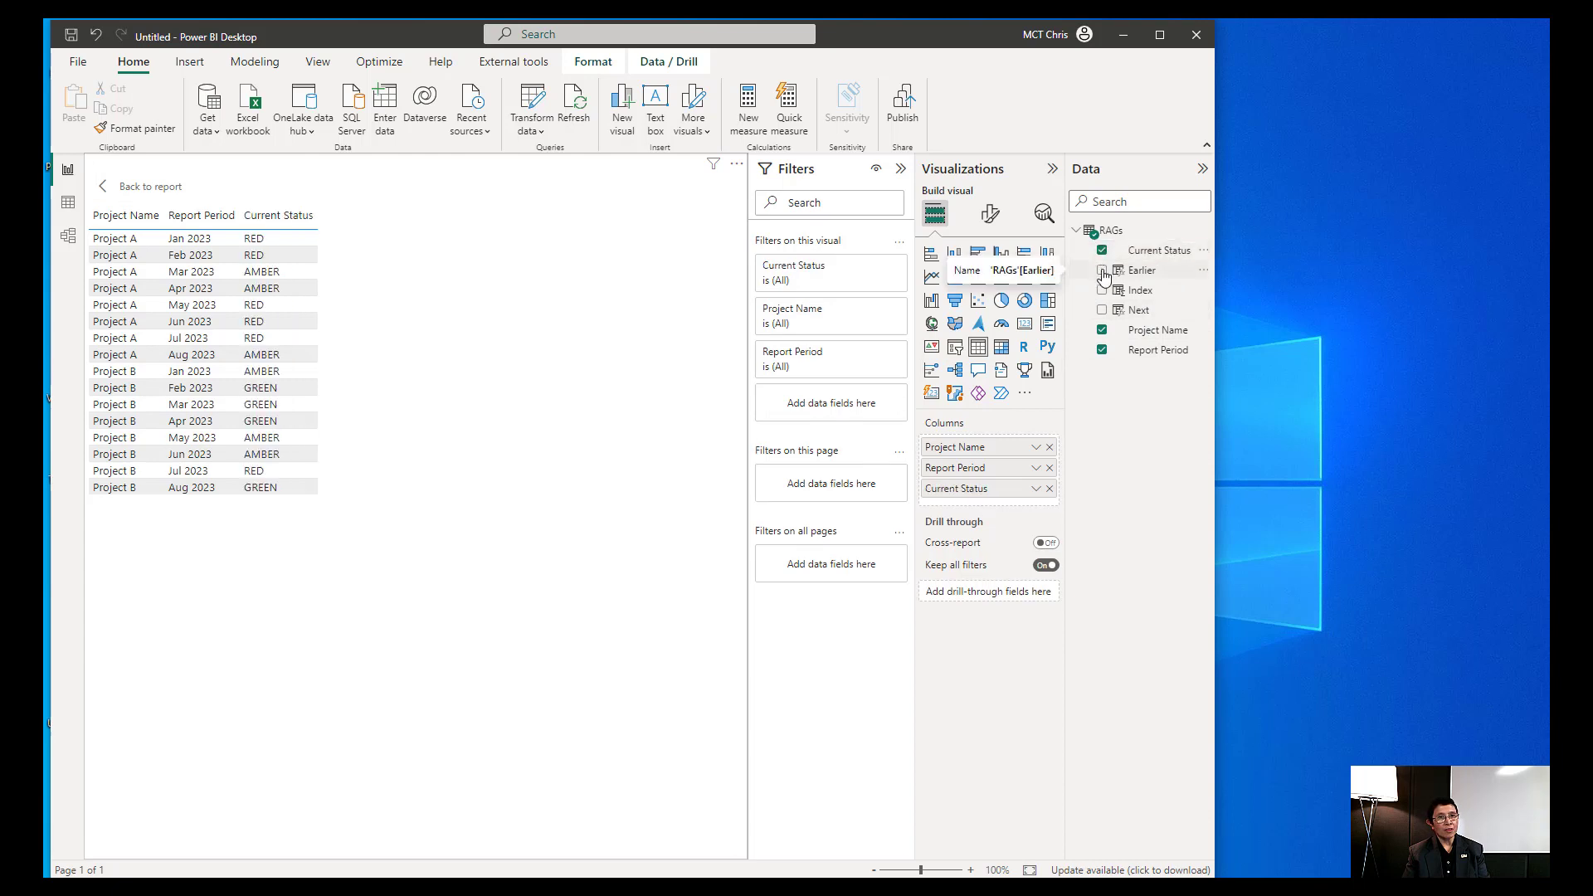
pyautogui.click(1101, 271)
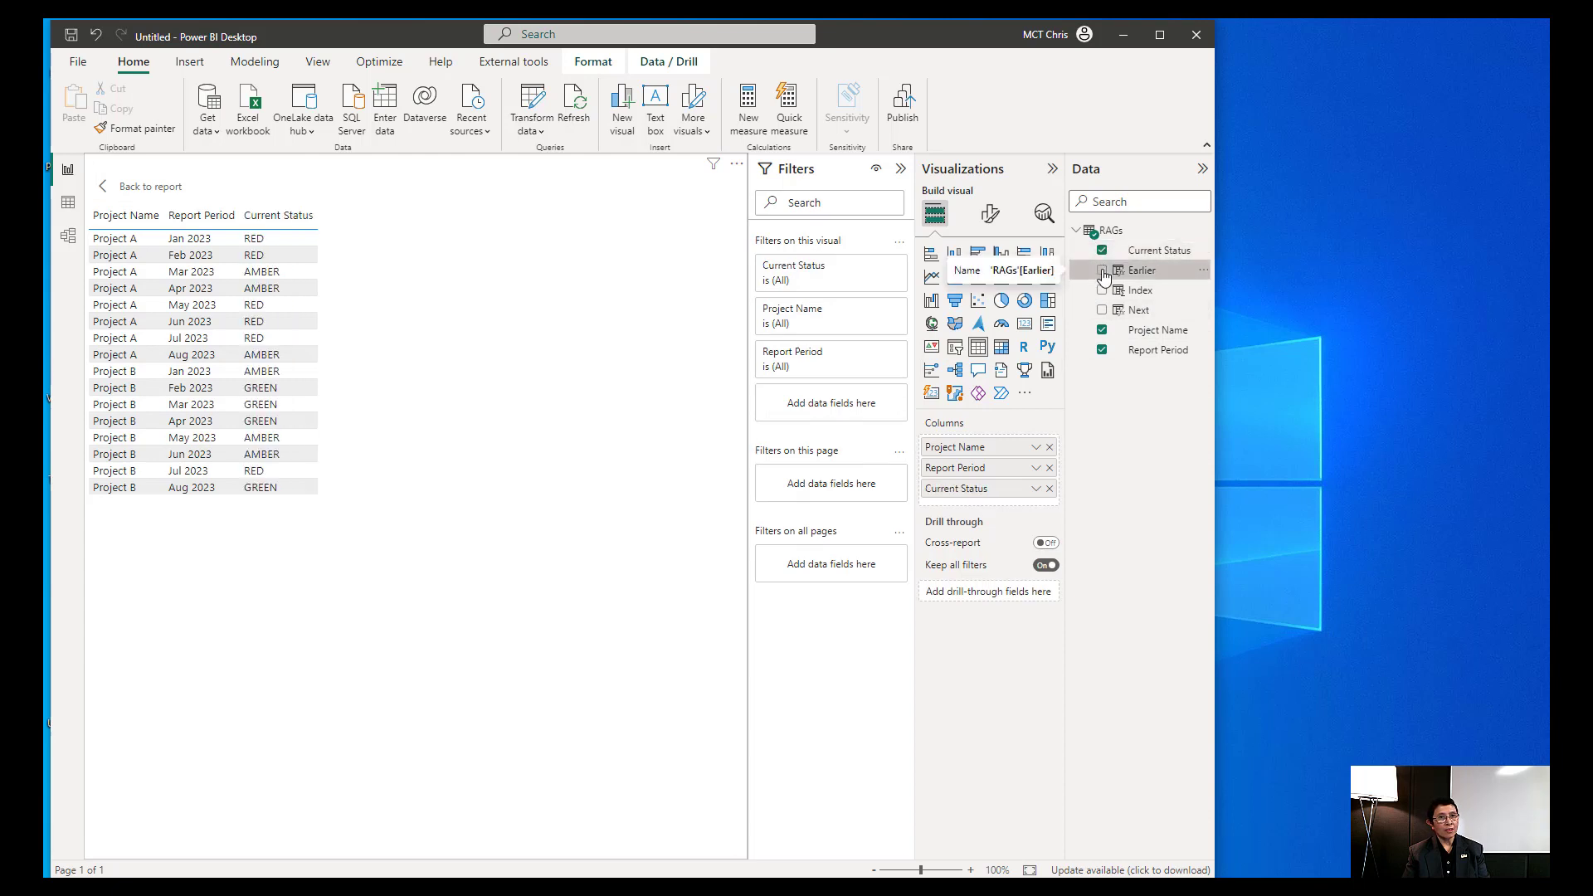
pyautogui.click(1102, 312)
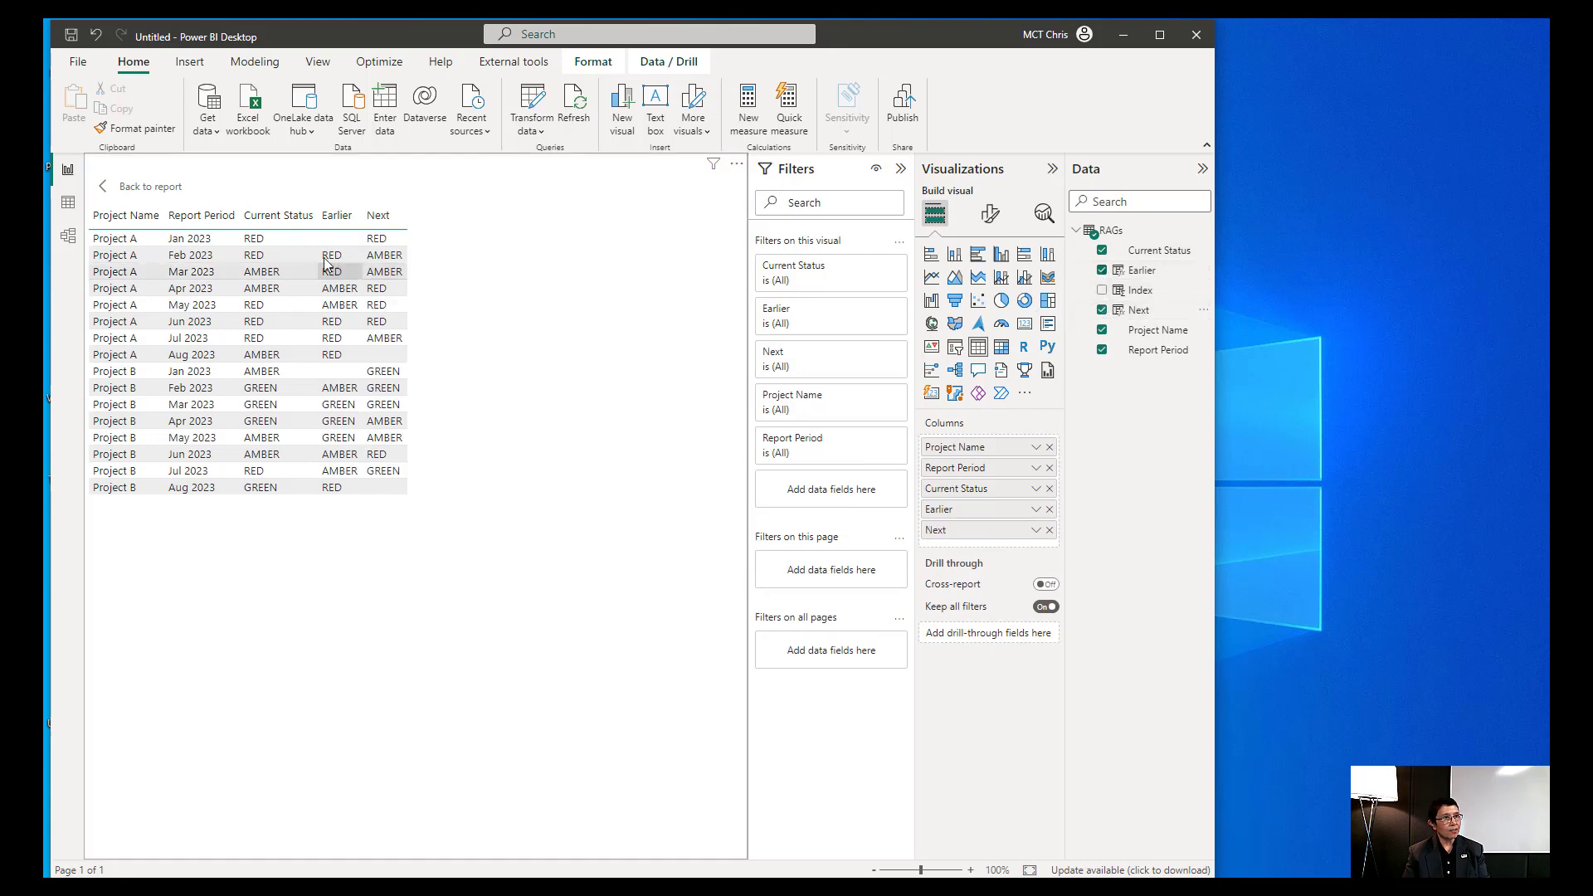